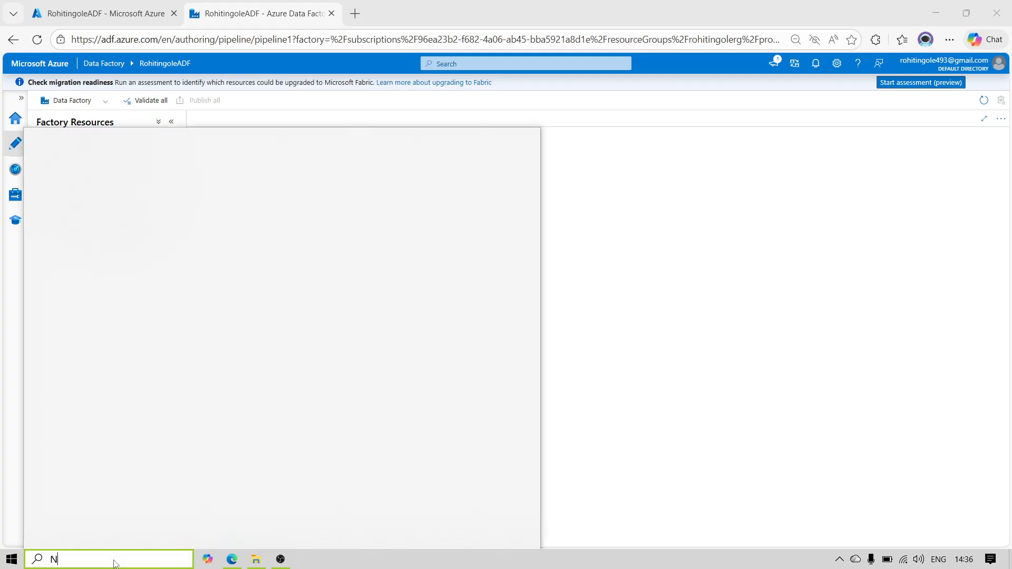
Step: Open Notepad and write a comma-separated sample record with ID 1, a first name, and the skills java,python
{"action": "type", "text": "otepad"}
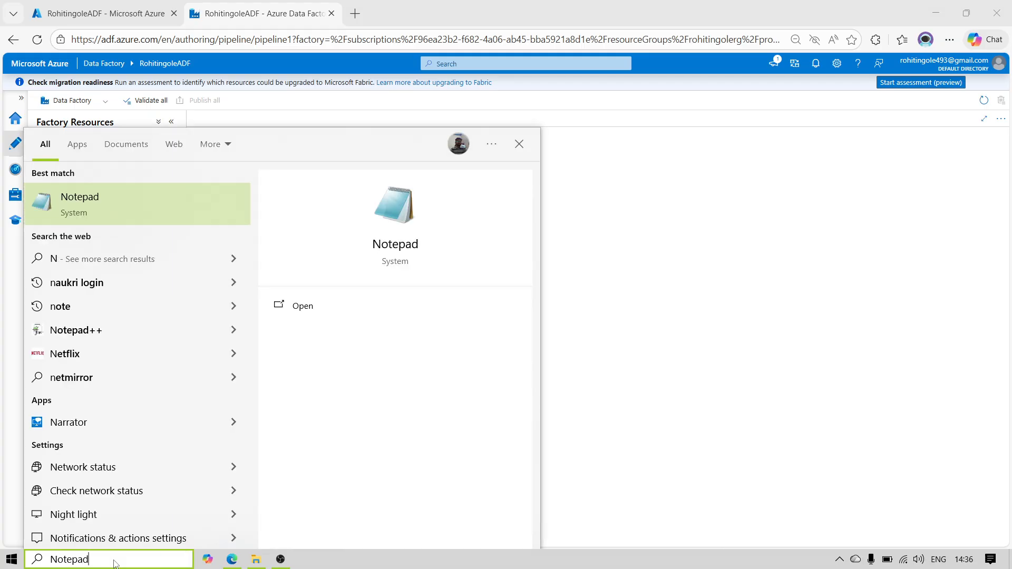
{"action": "key", "text": "Return"}
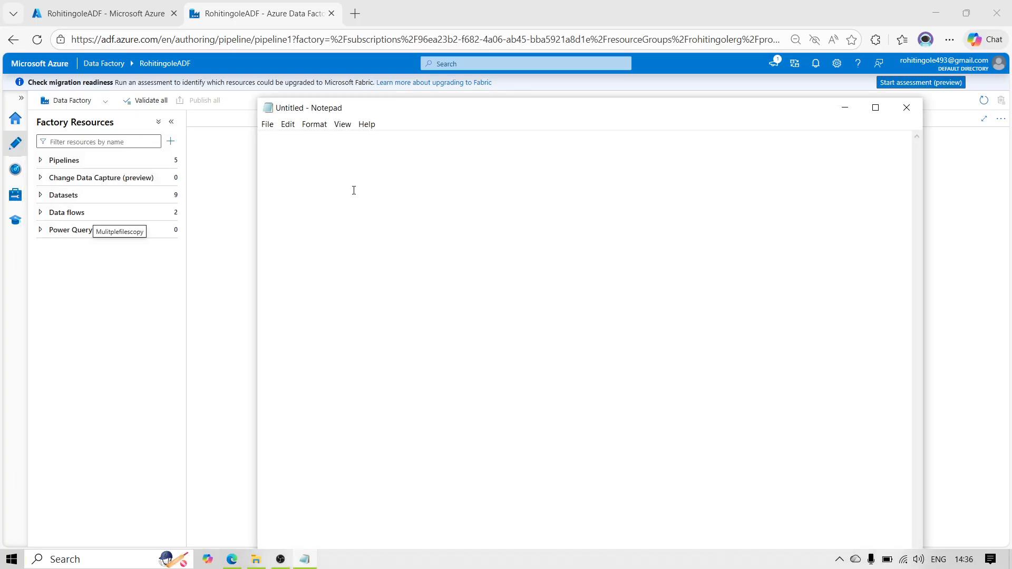
{"action": "type", "text": "1,john"}
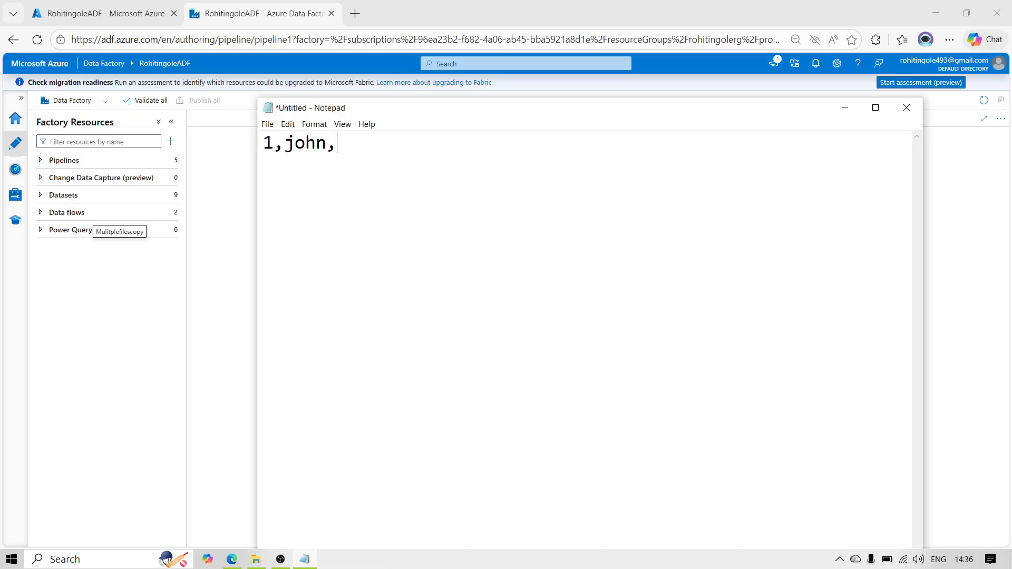
{"action": "type", "text": ",java,python"}
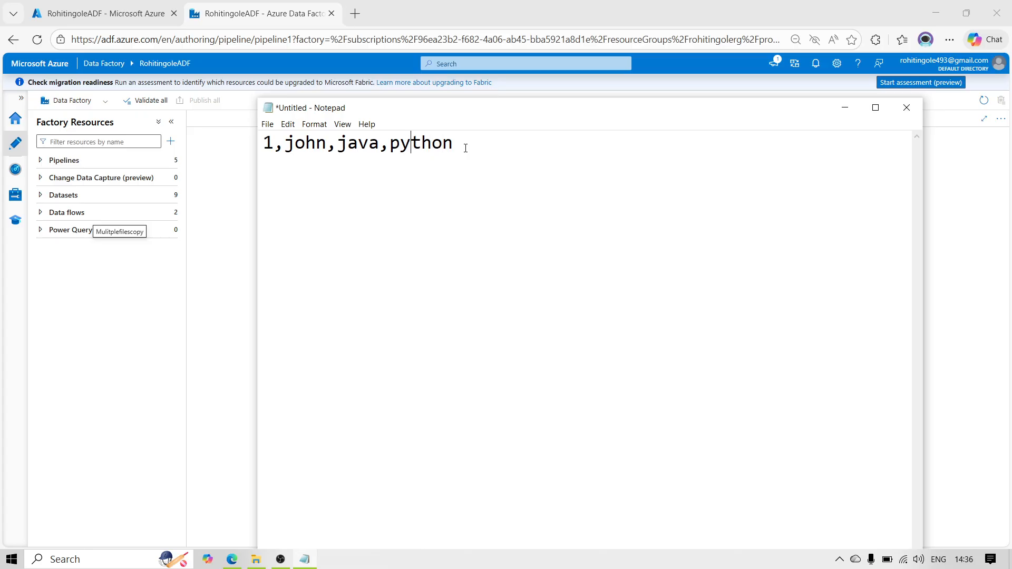
Step: Highlight the skills, name and ID portions of the Notepad sample record in turn
{"action": "key", "text": "shift+Right"}
{"action": "key", "text": "shift+Right"}
{"action": "key", "text": "shift+Right"}
{"action": "key", "text": "shift+Right"}
{"action": "key", "text": "shift+Right"}
{"action": "key", "text": "shift+Right"}
{"action": "key", "text": "shift+Right"}
{"action": "key", "text": "shift+Right"}
{"action": "key", "text": "shift+Right"}
{"action": "key", "text": "shift+Right"}
{"action": "key", "text": "shift+Right"}
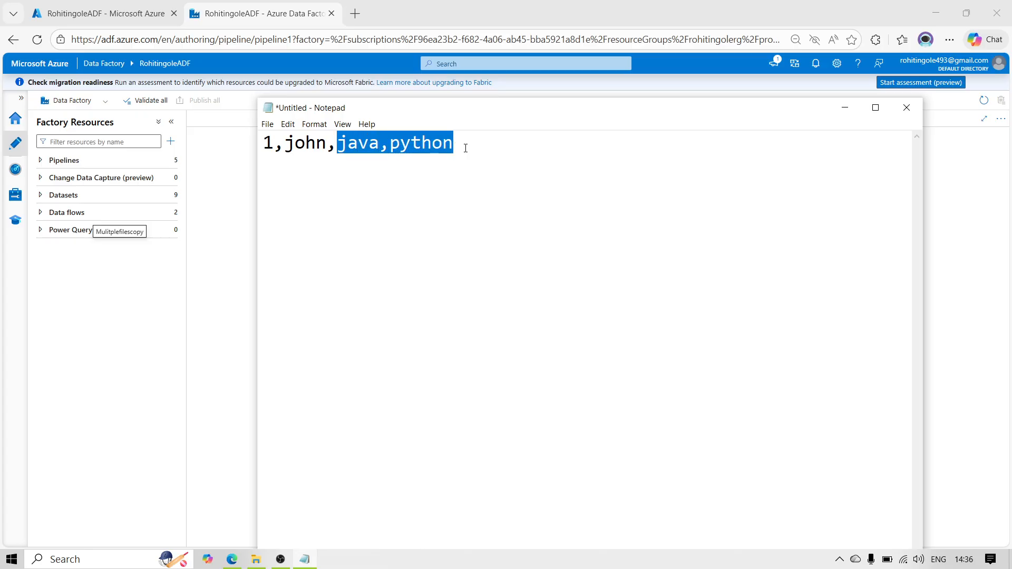
{"action": "key", "text": "Left"}
{"action": "key", "text": "Left"}
{"action": "key", "text": "shift+Left"}
{"action": "key", "text": "shift+Left"}
{"action": "key", "text": "shift+Left"}
{"action": "key", "text": "shift+Left"}
{"action": "key", "text": "Left"}
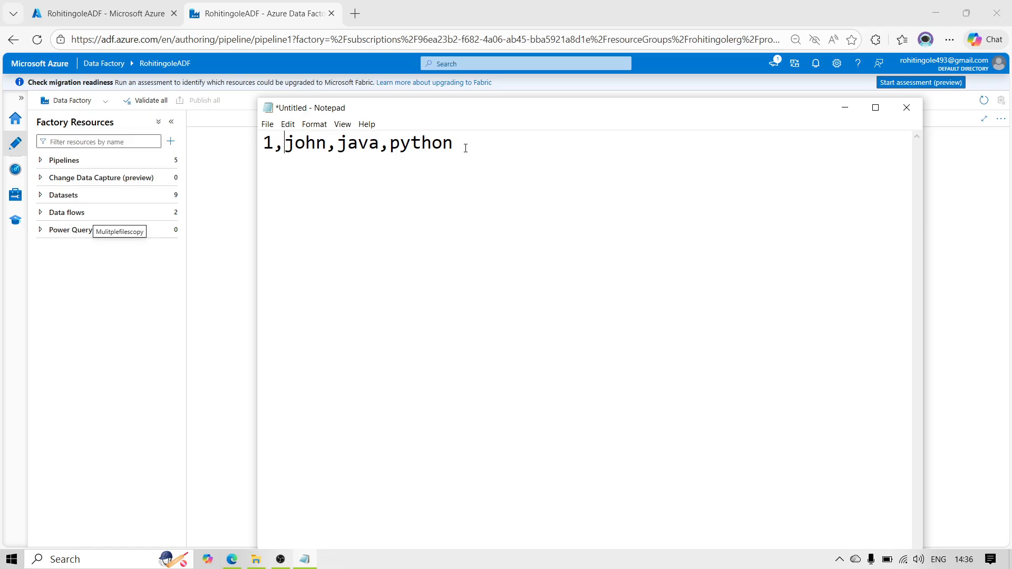
{"action": "key", "text": "shift+Left"}
{"action": "key", "text": "Right"}
Step: Switch to Excel and create a blank workbook
{"action": "left_click", "coordinate": [101, 560]}
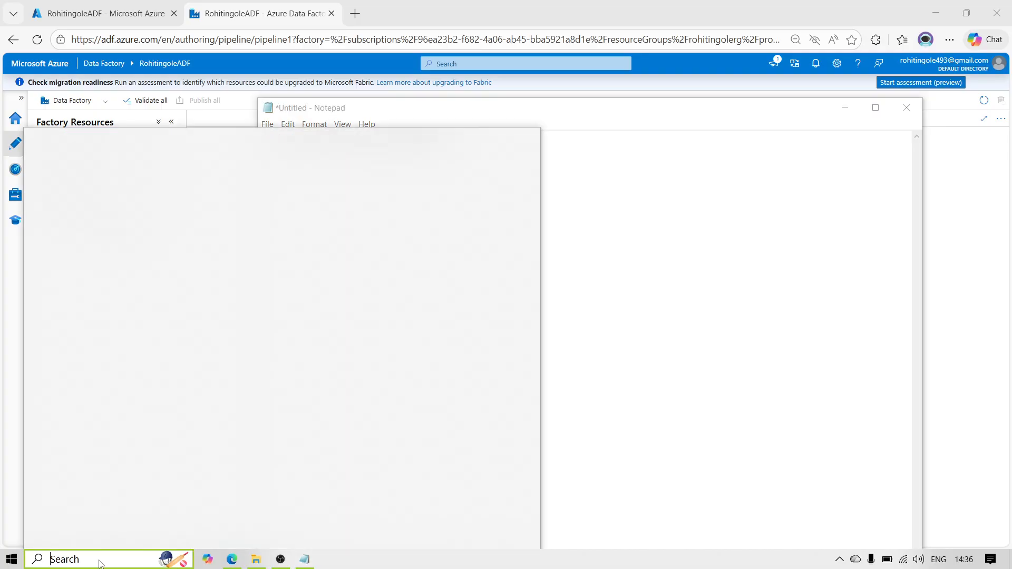
{"action": "type", "text": "Ex"}
{"action": "key", "text": "BackSpace"}
{"action": "key", "text": "BackSpace"}
{"action": "type", "text": "ce"}
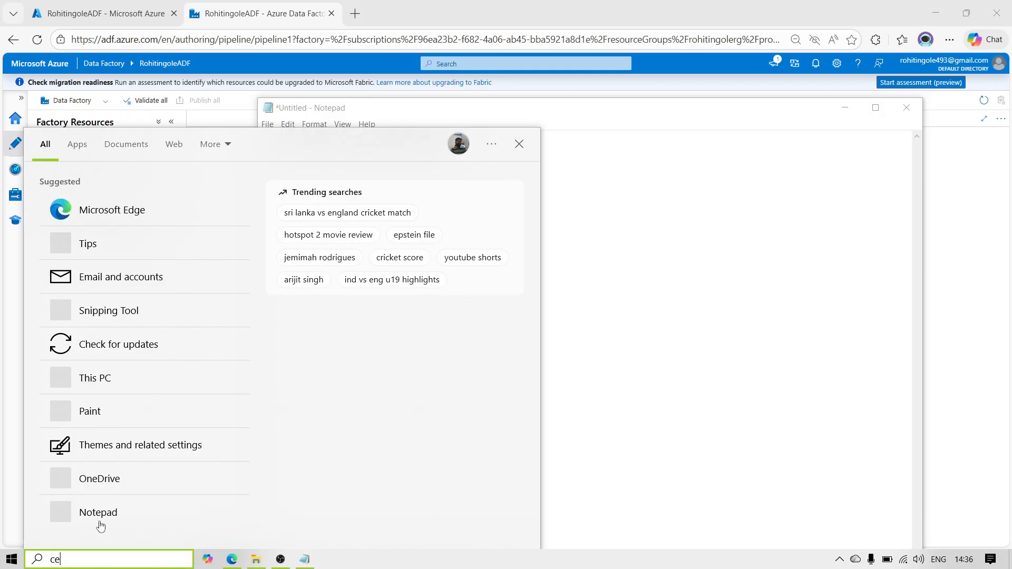
{"action": "key", "text": "BackSpace"}
{"action": "key", "text": "BackSpace"}
{"action": "type", "text": "Excel"}
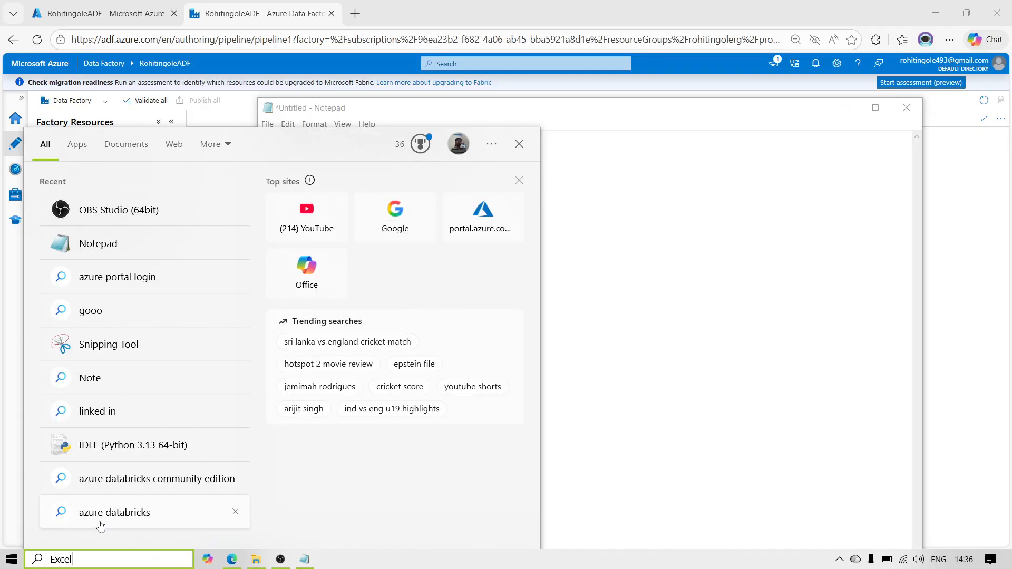
{"action": "key", "text": "Escape"}
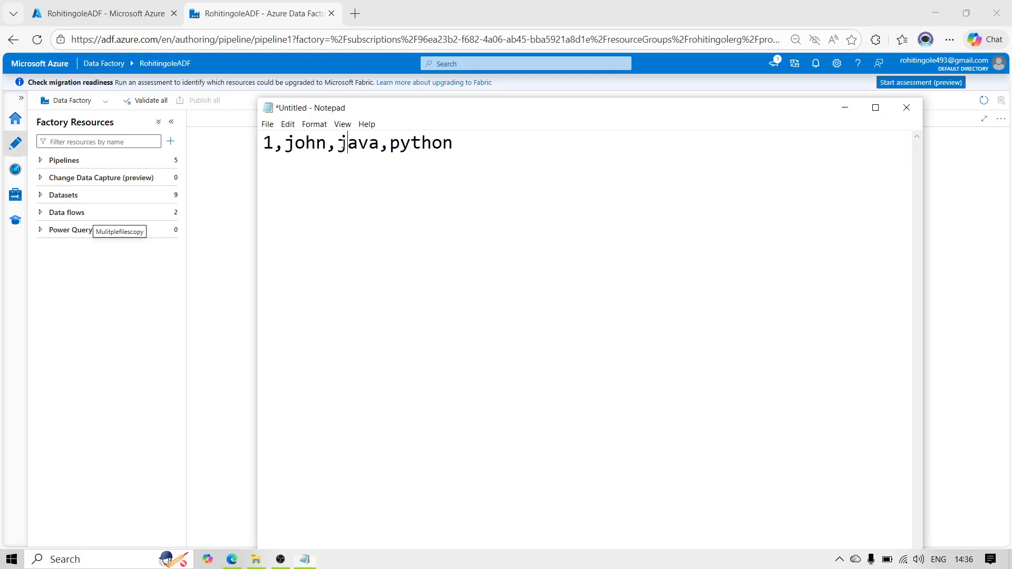
{"action": "left_click_drag", "start_coordinate": [347, 143], "coordinate": [452, 143]}
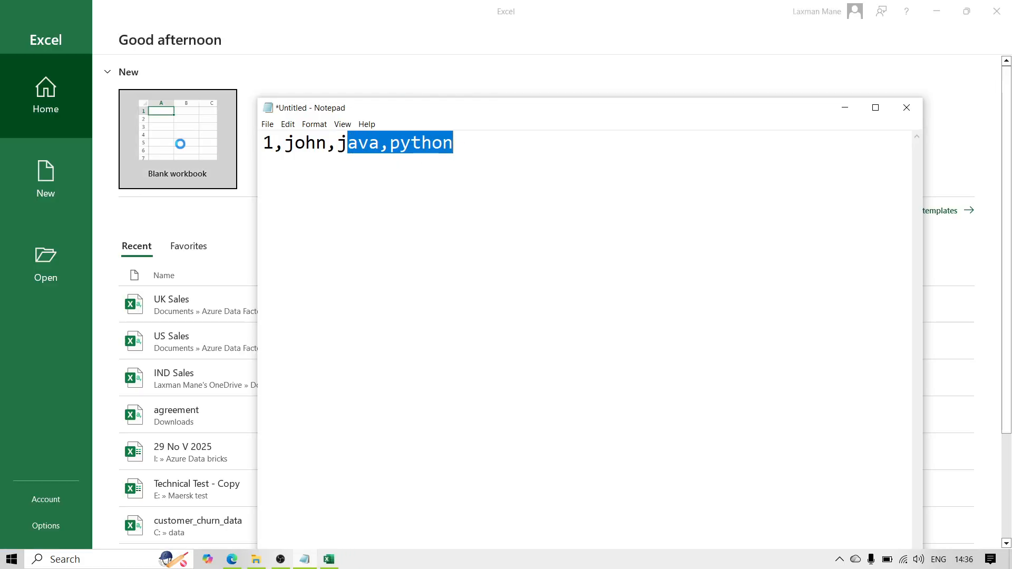
{"action": "left_click", "coordinate": [176, 141]}
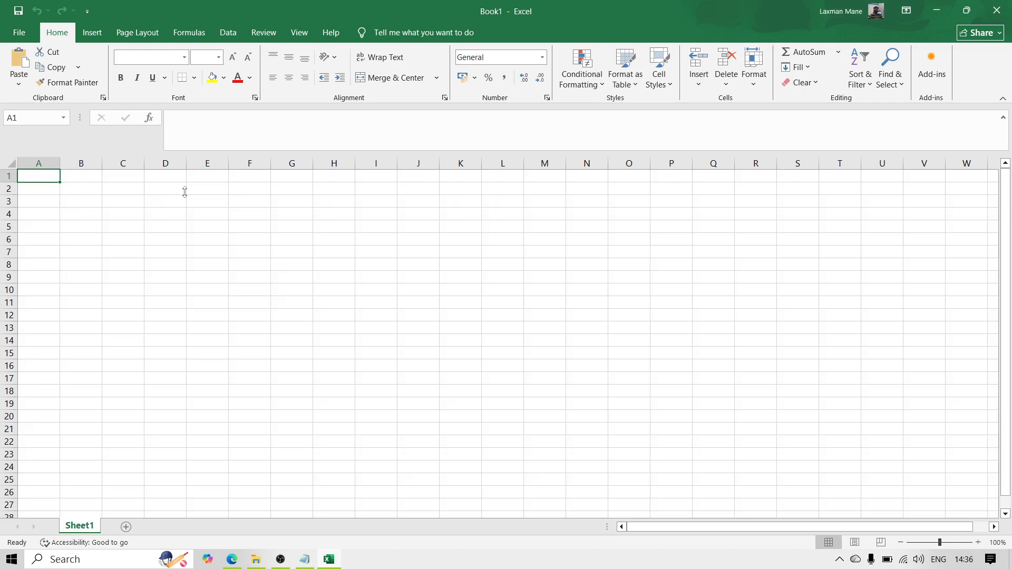
Step: Enter the column headers ID in cell A2 and Name in cell B2
{"action": "left_click", "coordinate": [37, 189]}
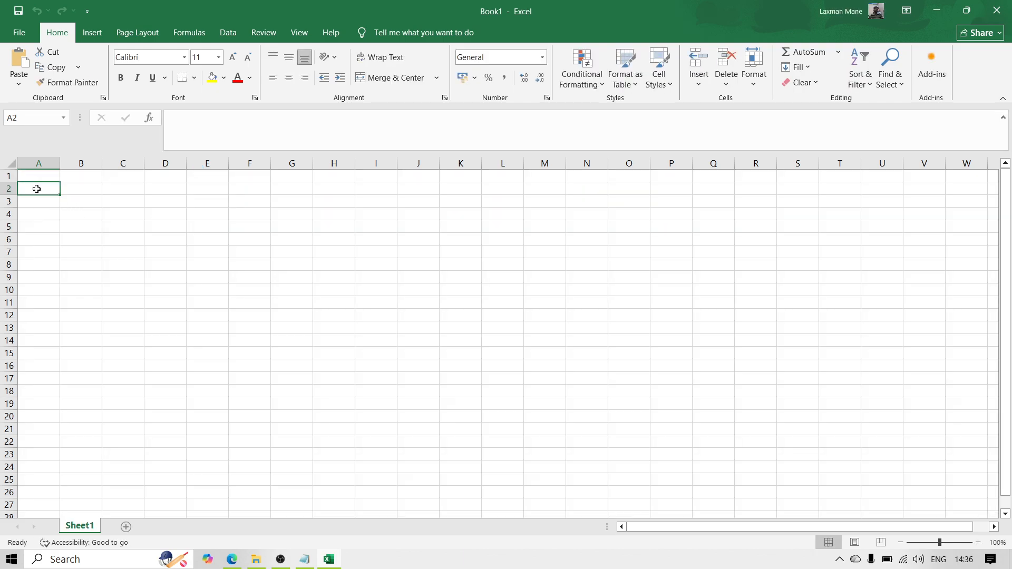
{"action": "type", "text": "ID"}
{"action": "key", "text": "Tab"}
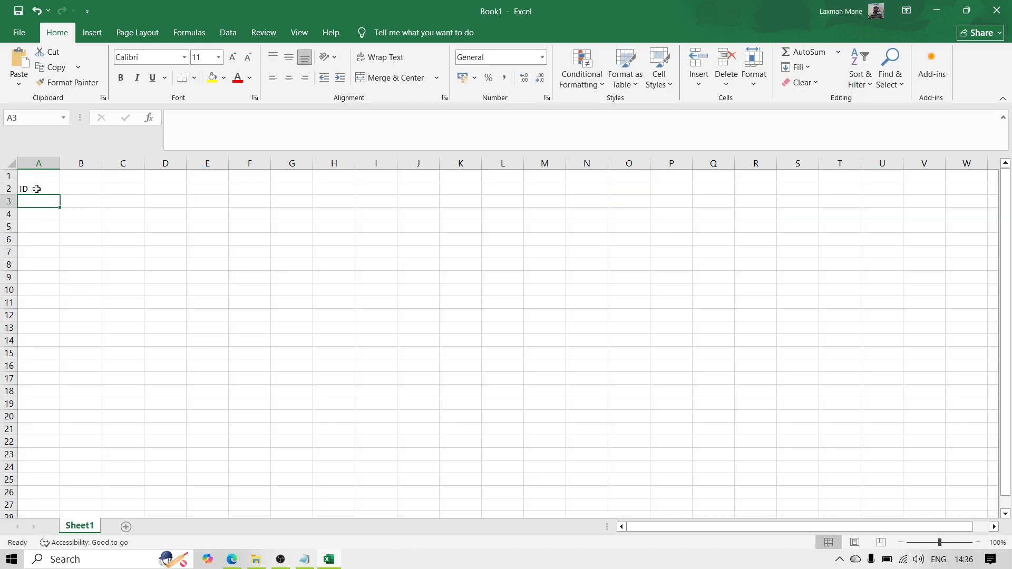
{"action": "type", "text": "Name"}
{"action": "key", "text": "Return"}
Step: Enter the column header Skil in cell C2
{"action": "key", "text": "Up"}
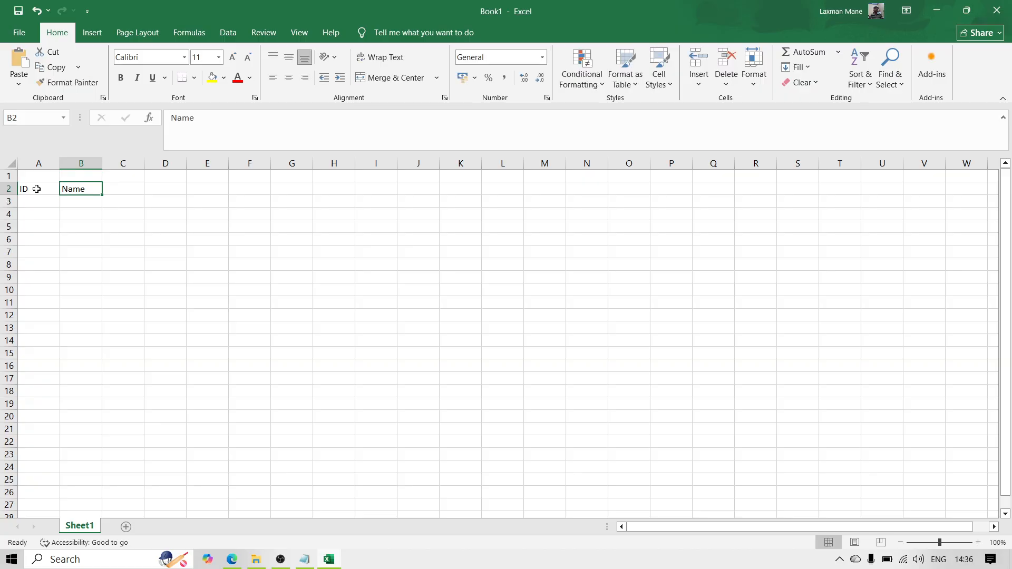
{"action": "key", "text": "Right"}
{"action": "type", "text": "Ksi"}
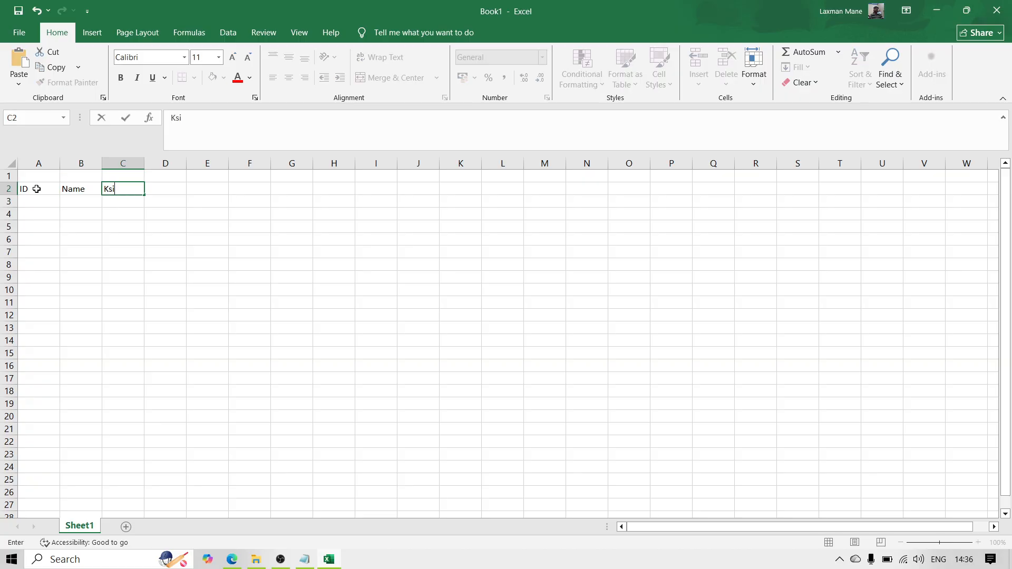
{"action": "type", "text": "ll"}
{"action": "key", "text": "Return"}
{"action": "key", "text": "Up"}
{"action": "type", "text": "Skil"}
{"action": "key", "text": "Return"}
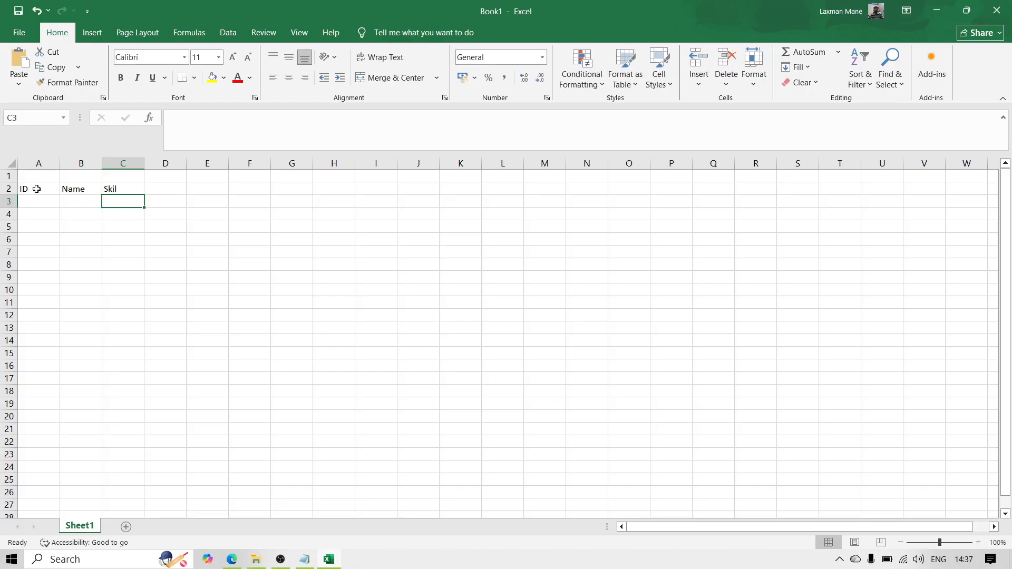
Step: Enter the ID 101 in cell A3 and the sample person's first name in cell B3
{"action": "key", "text": "Left"}
{"action": "key", "text": "Left"}
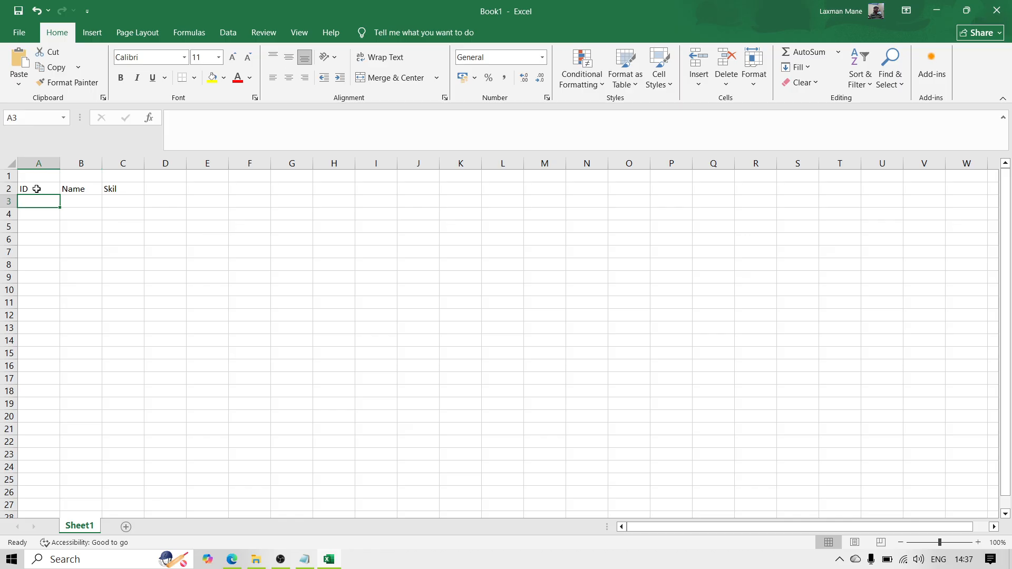
{"action": "type", "text": "101"}
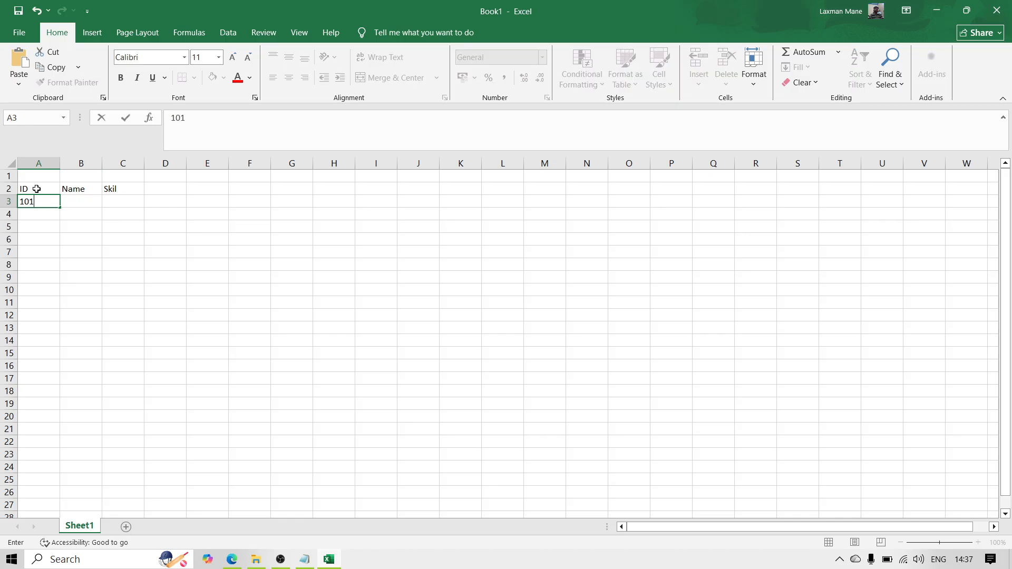
{"action": "key", "text": "Return"}
{"action": "key", "text": "Up"}
{"action": "key", "text": "Right"}
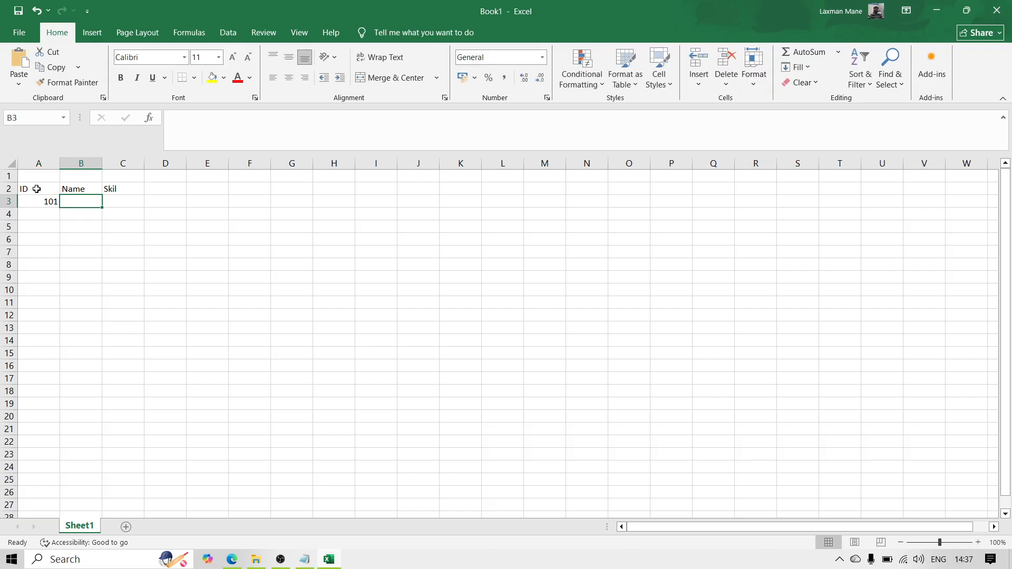
{"action": "left_click", "coordinate": [37, 189]}
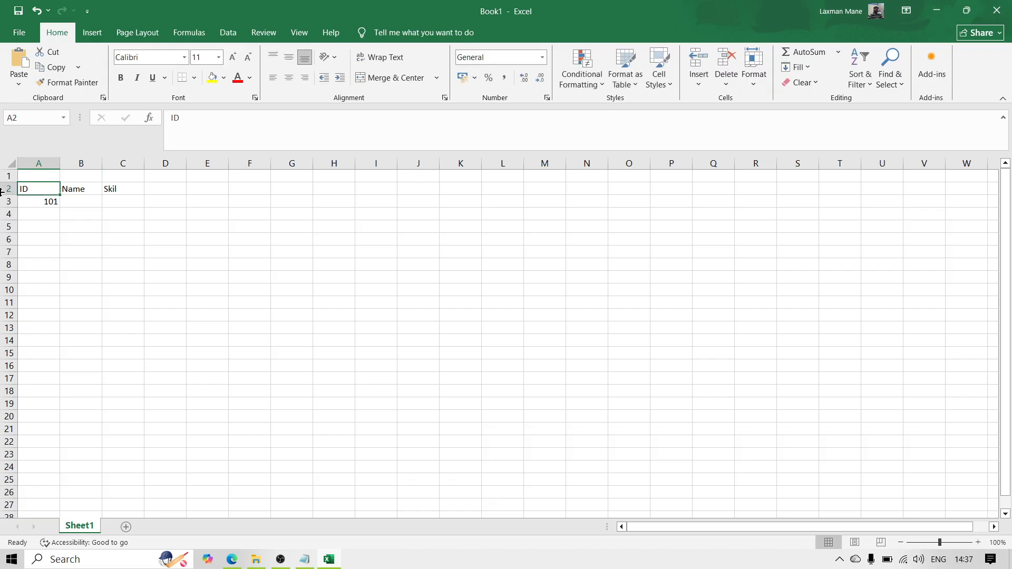
{"action": "left_click", "coordinate": [83, 206]}
{"action": "type", "text": "John"}
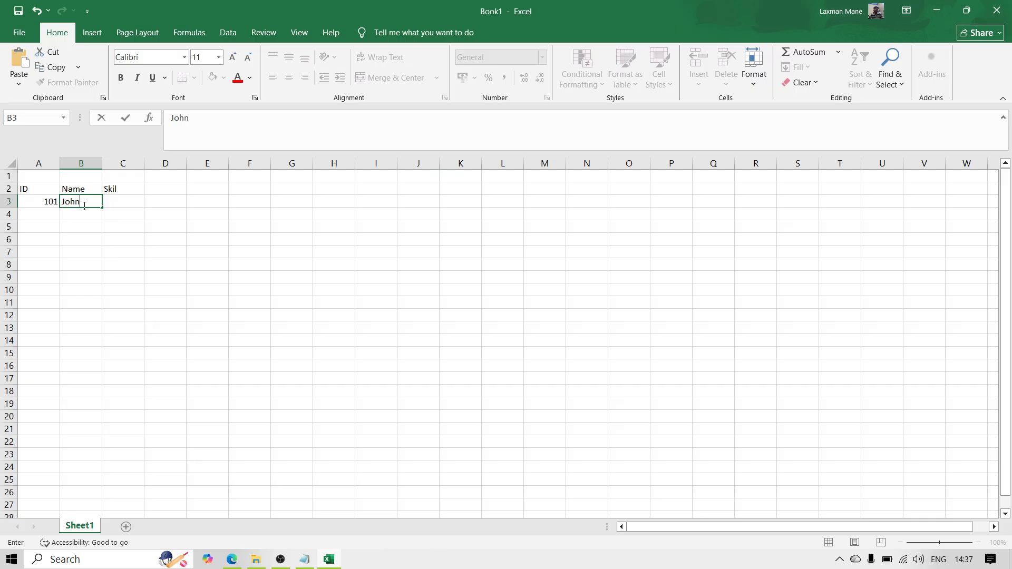
{"action": "key", "text": "Return"}
Step: Enter the skills Java,python in cell C3
{"action": "key", "text": "Right"}
{"action": "key", "text": "Up"}
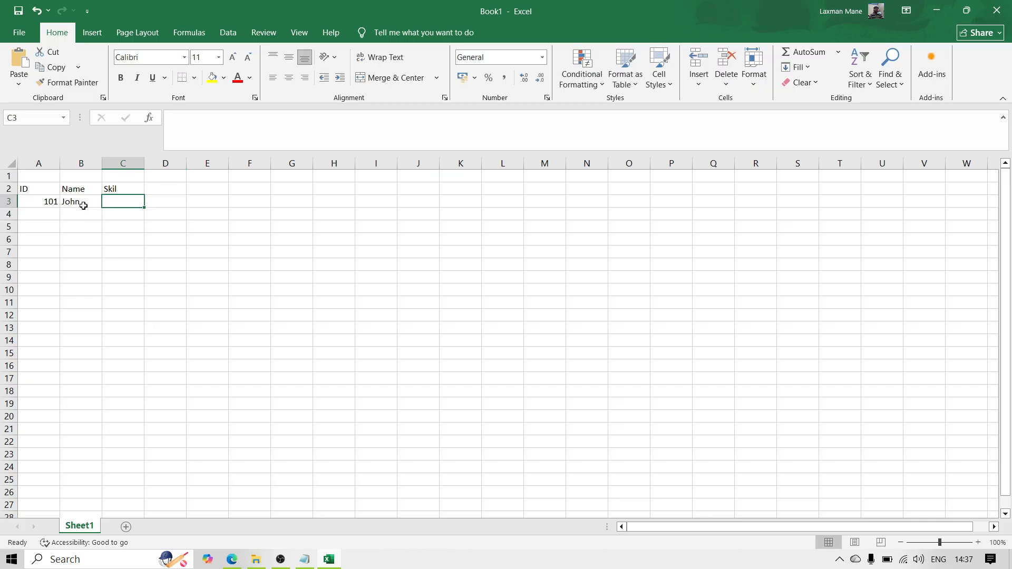
{"action": "type", "text": "Java"}
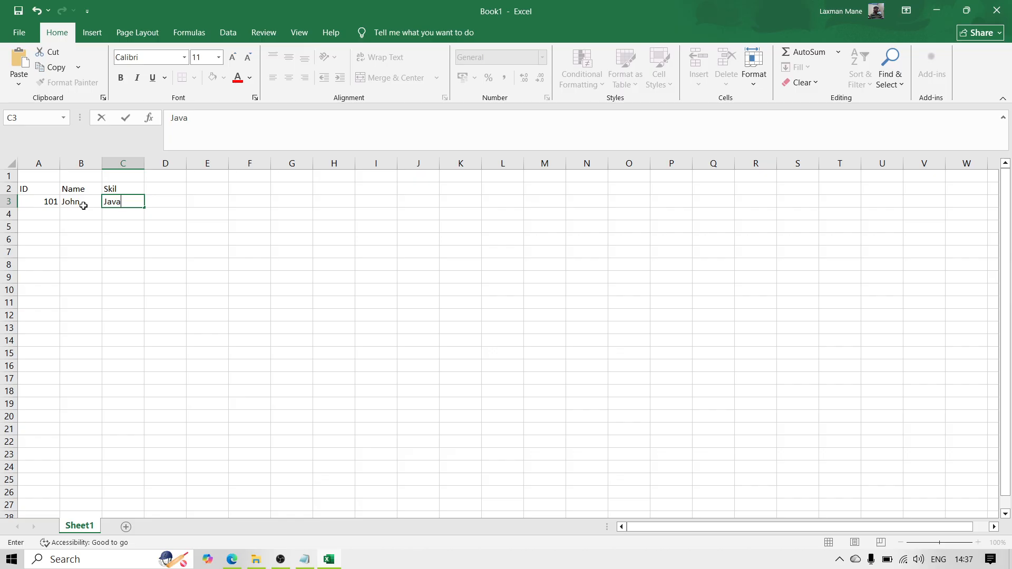
{"action": "type", "text": ",python"}
{"action": "key", "text": "Return"}
Step: Merge and center cells A6:C6 and enter the heading OUTPUT in them
{"action": "key", "text": "Up"}
{"action": "key", "text": "Left"}
{"action": "key", "text": "Left"}
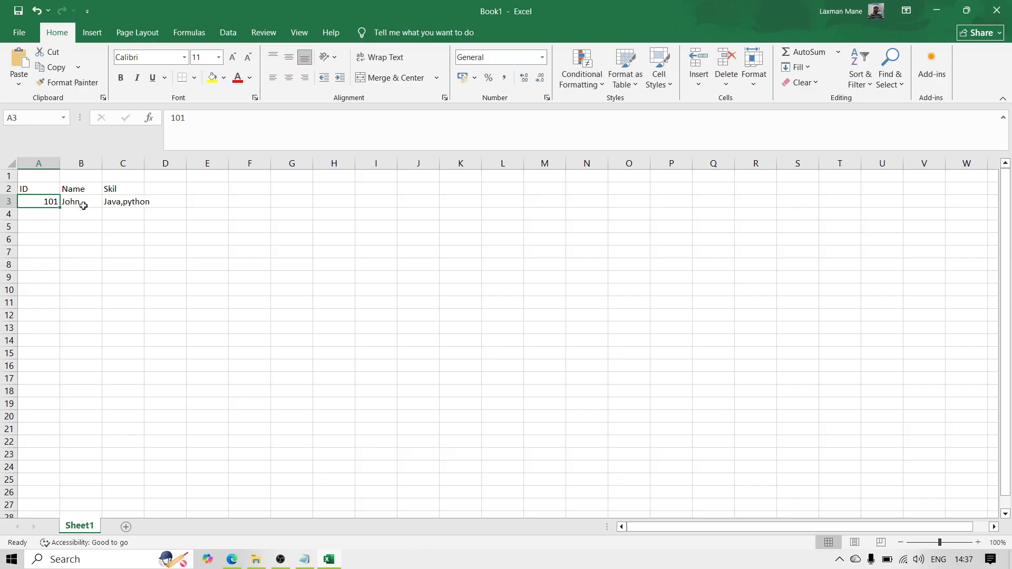
{"action": "key", "text": "Up"}
{"action": "key", "text": "Down"}
{"action": "key", "text": "Down"}
{"action": "key", "text": "Down"}
{"action": "key", "text": "Down"}
{"action": "key", "text": "shift+Right"}
{"action": "key", "text": "shift+Right"}
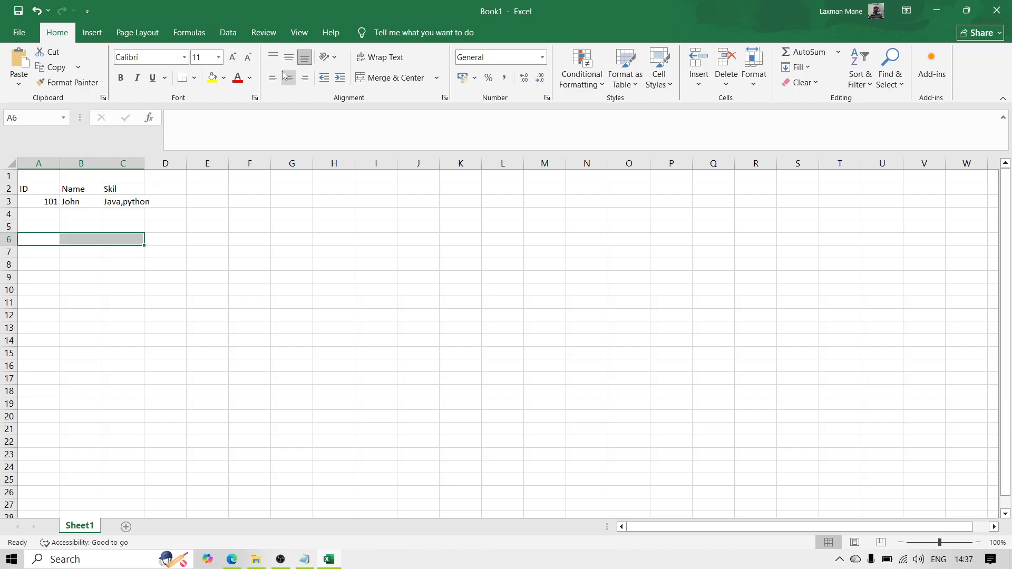
{"action": "left_click", "coordinate": [388, 82]}
{"action": "type", "text": "OUTPUT"}
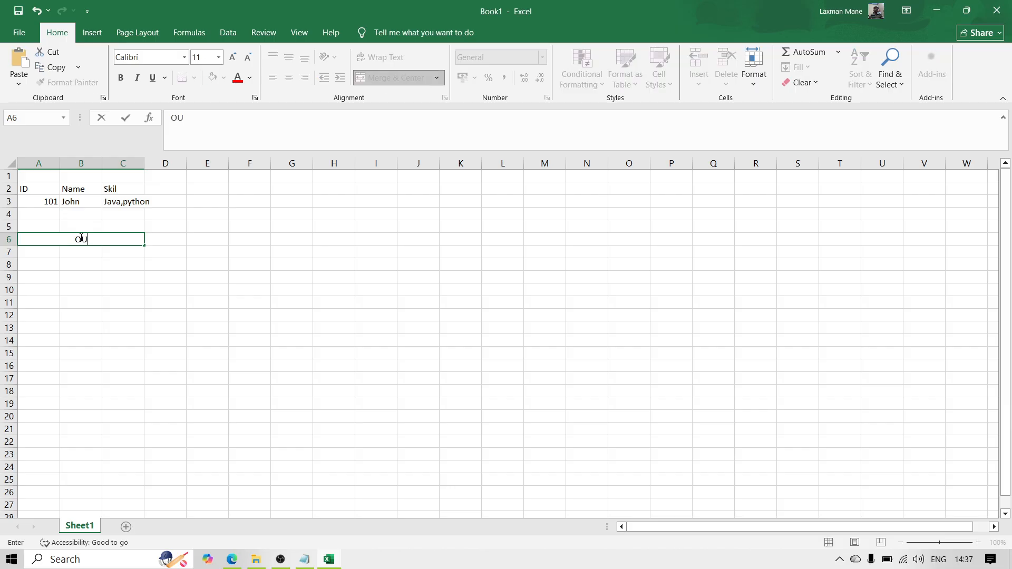
{"action": "key", "text": "Return"}
Step: Fill the merged OUTPUT heading cell with yellow
{"action": "left_click", "coordinate": [80, 238]}
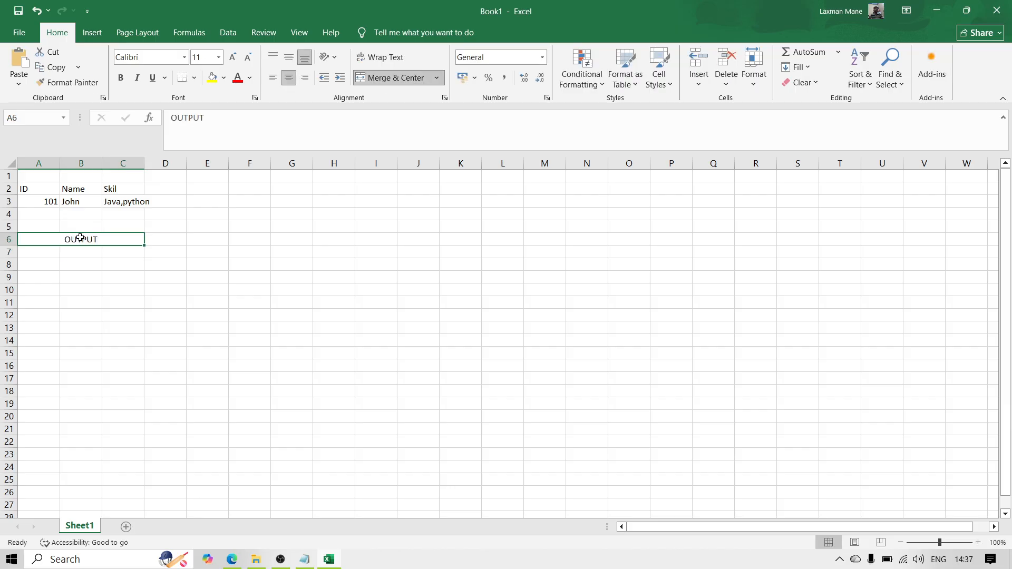
{"action": "key", "text": "Right"}
{"action": "left_click", "coordinate": [80, 237]}
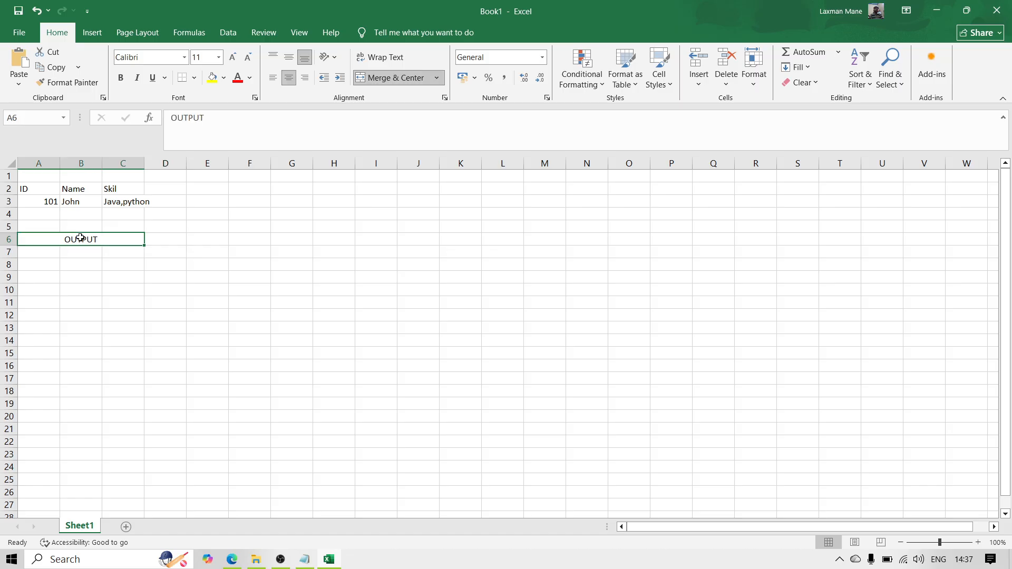
{"action": "left_click", "coordinate": [213, 78]}
Step: Copy the record in A3:C3 into row 7, directly below the OUTPUT heading
{"action": "left_click", "coordinate": [32, 211]}
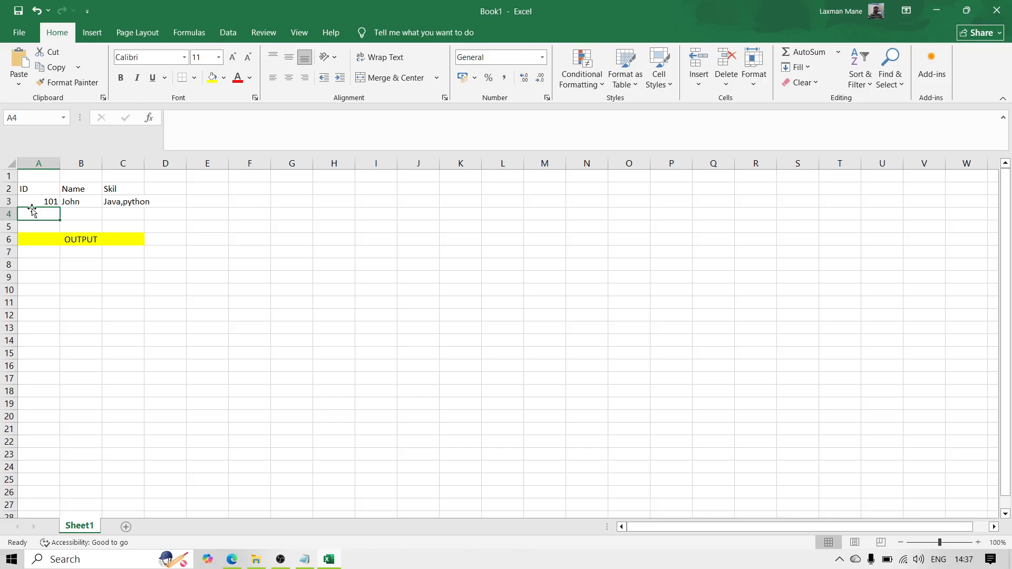
{"action": "key", "text": "Up"}
{"action": "key", "text": "shift+Right"}
{"action": "key", "text": "shift+Right"}
{"action": "key", "text": "shift+Right"}
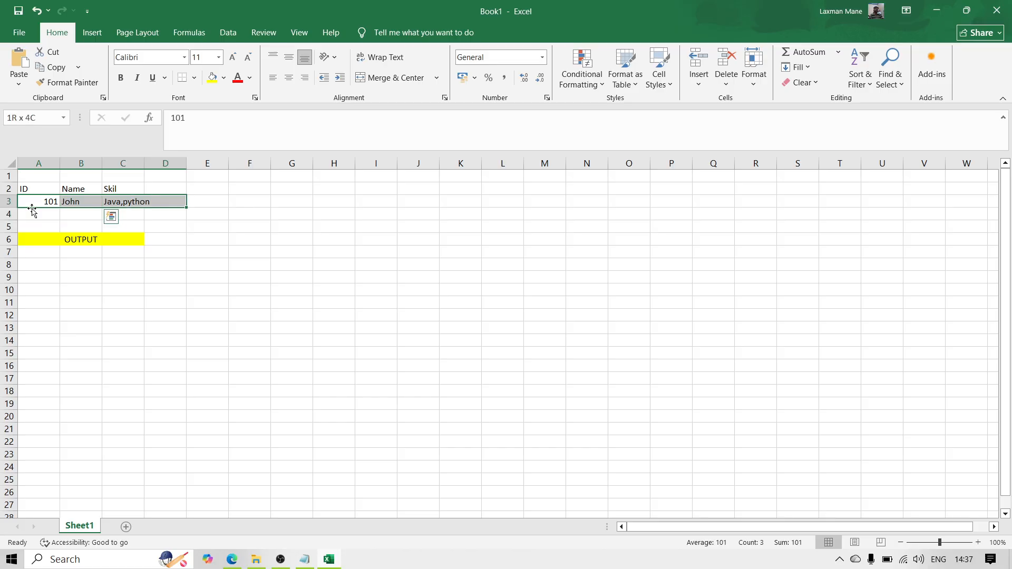
{"action": "key", "text": "shift+Left"}
{"action": "key", "text": "ctrl+c"}
{"action": "key", "text": "Down"}
{"action": "key", "text": "Down"}
{"action": "key", "text": "Down"}
{"action": "key", "text": "Down"}
{"action": "key", "text": "Down"}
{"action": "key", "text": "Up"}
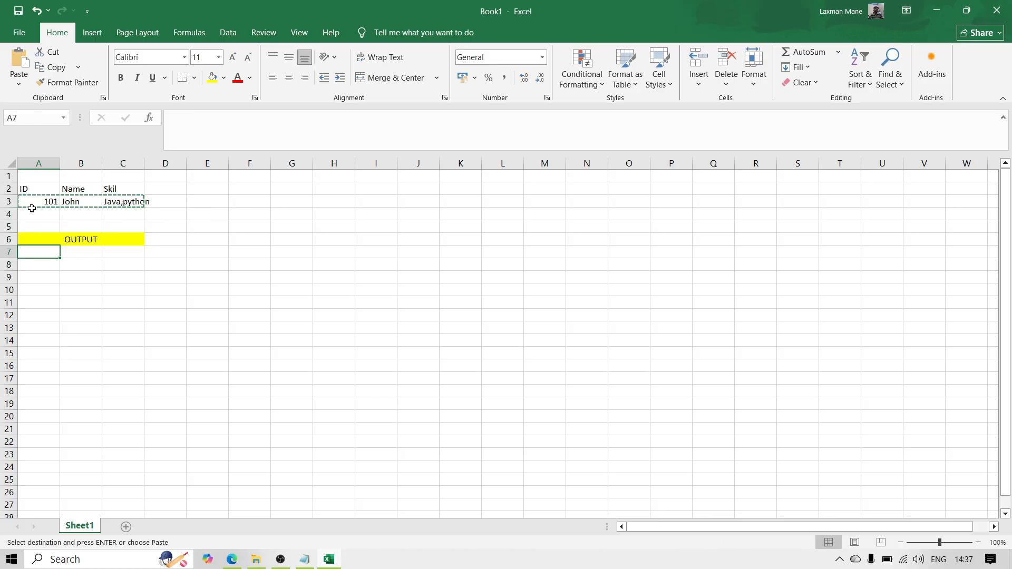
{"action": "key", "text": "ctrl+v"}
Step: Duplicate the output record in A7:C7 into row 8
{"action": "key", "text": "Right"}
{"action": "key", "text": "Right"}
{"action": "key", "text": "Left"}
{"action": "key", "text": "Left"}
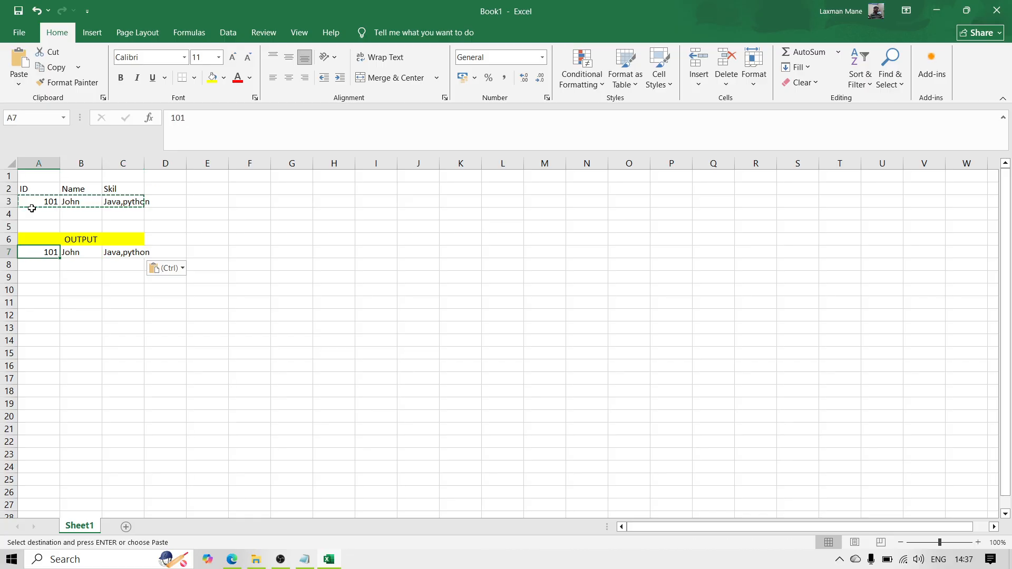
{"action": "key", "text": "shift+Right"}
{"action": "key", "text": "shift+Right"}
{"action": "key", "text": "ctrl+c"}
{"action": "key", "text": "Down"}
{"action": "key", "text": "ctrl+v"}
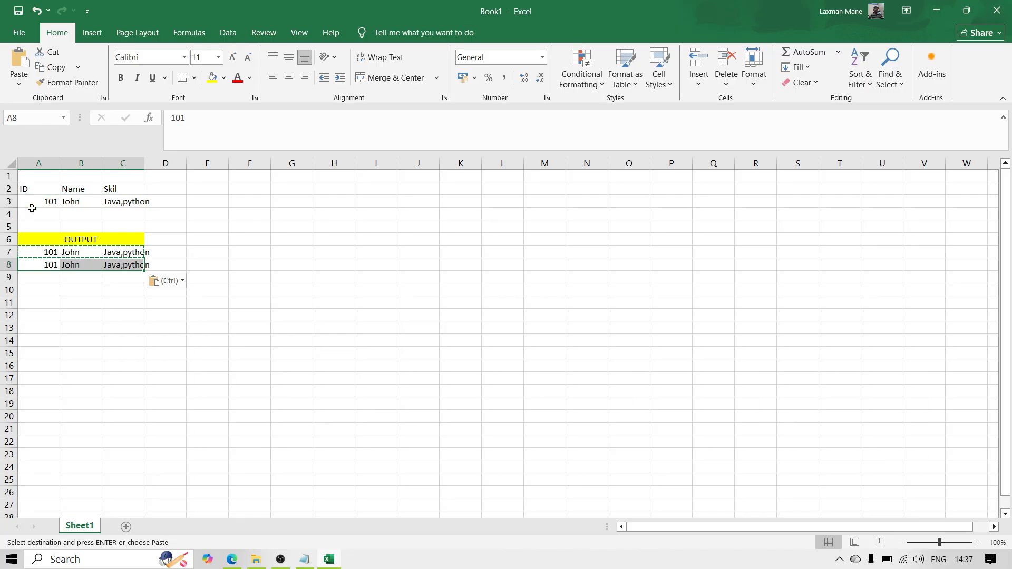
Step: Shorten the skill entry in C7, the first output row, to only Java
{"action": "left_click", "coordinate": [125, 252]}
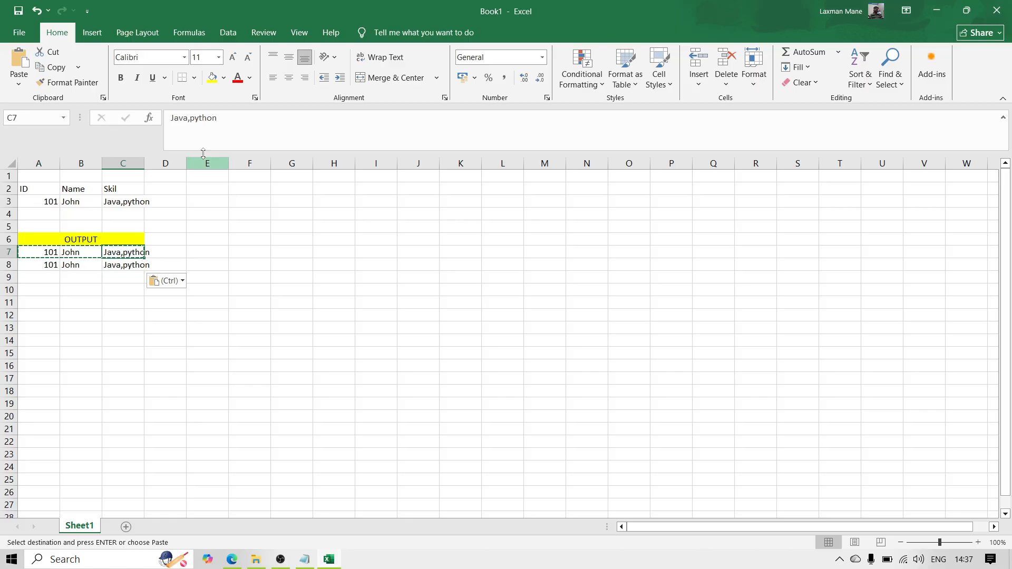
{"action": "left_click", "coordinate": [238, 120]}
{"action": "key", "text": "BackSpace"}
{"action": "key", "text": "BackSpace"}
{"action": "key", "text": "BackSpace"}
{"action": "key", "text": "BackSpace"}
{"action": "key", "text": "BackSpace"}
{"action": "key", "text": "BackSpace"}
{"action": "key", "text": "BackSpace"}
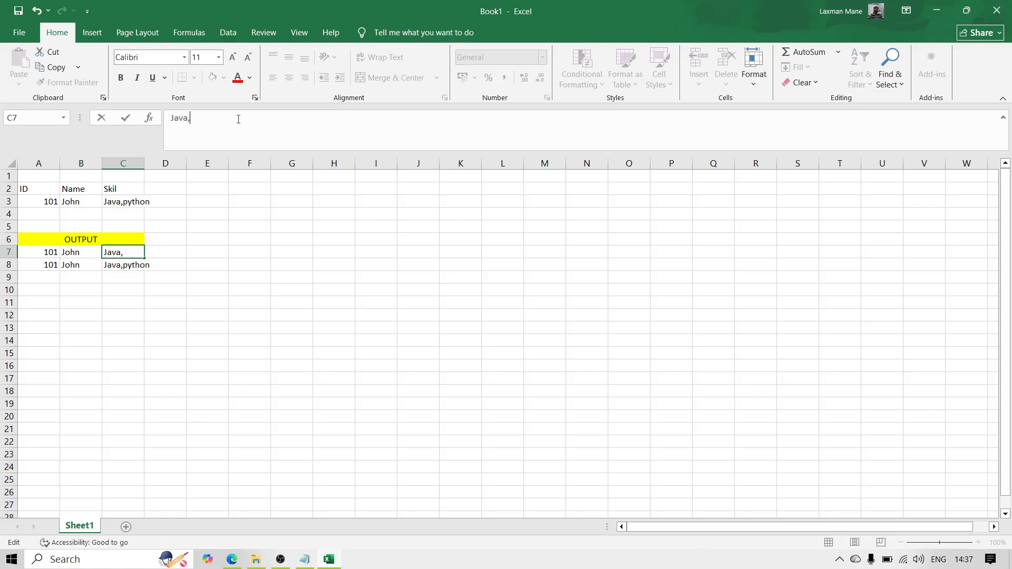
{"action": "key", "text": "Return"}
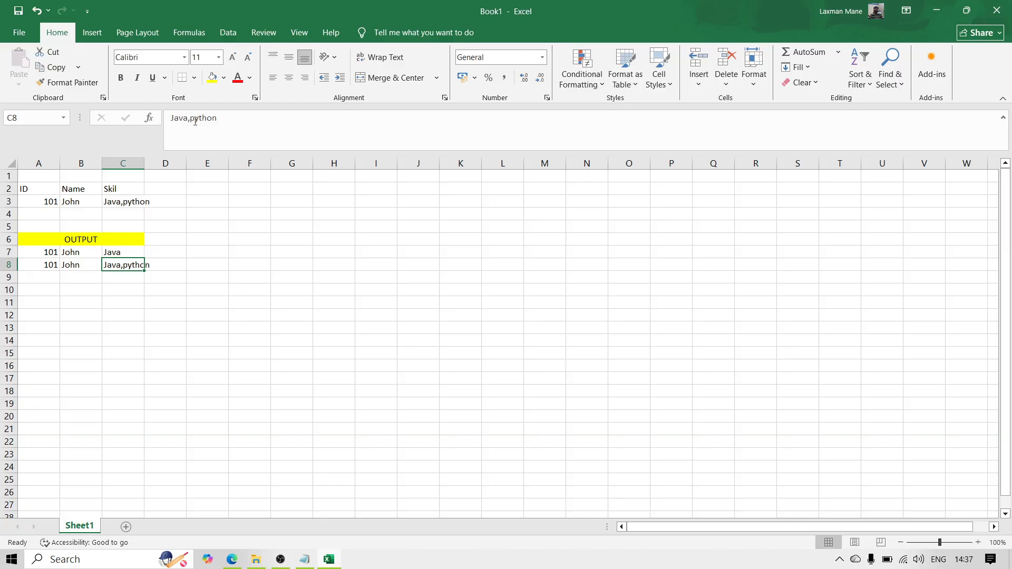
Step: Reduce the skill entry in C8, the second output row, to only python
{"action": "left_click", "coordinate": [190, 118]}
{"action": "key", "text": "BackSpace"}
{"action": "key", "text": "BackSpace"}
{"action": "key", "text": "BackSpace"}
{"action": "key", "text": "BackSpace"}
{"action": "key", "text": "BackSpace"}
{"action": "key", "text": "Return"}
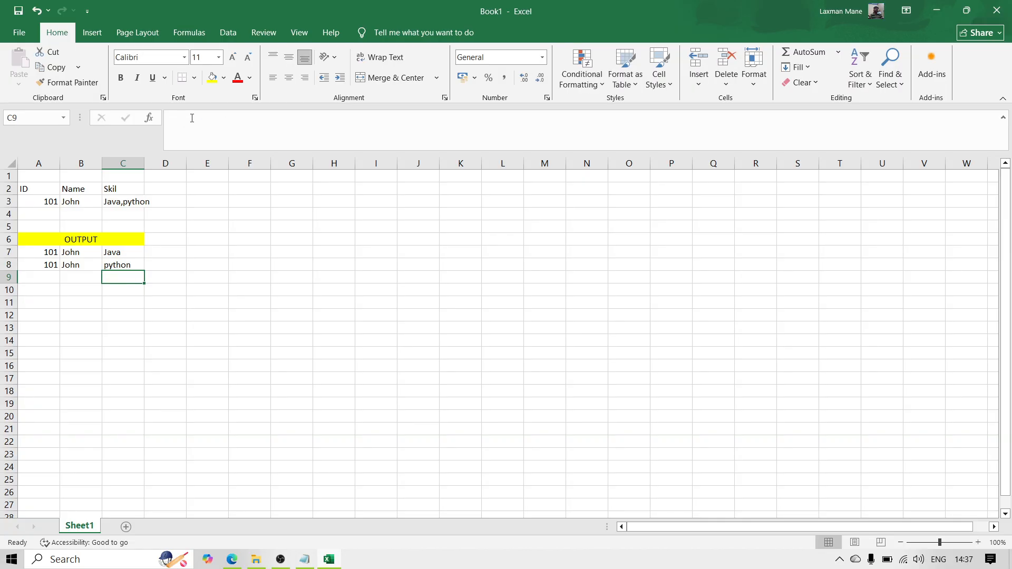
Step: Merge and center cells A1:C1 above the source table and enter the heading INPUT in them
{"action": "left_click", "coordinate": [35, 179]}
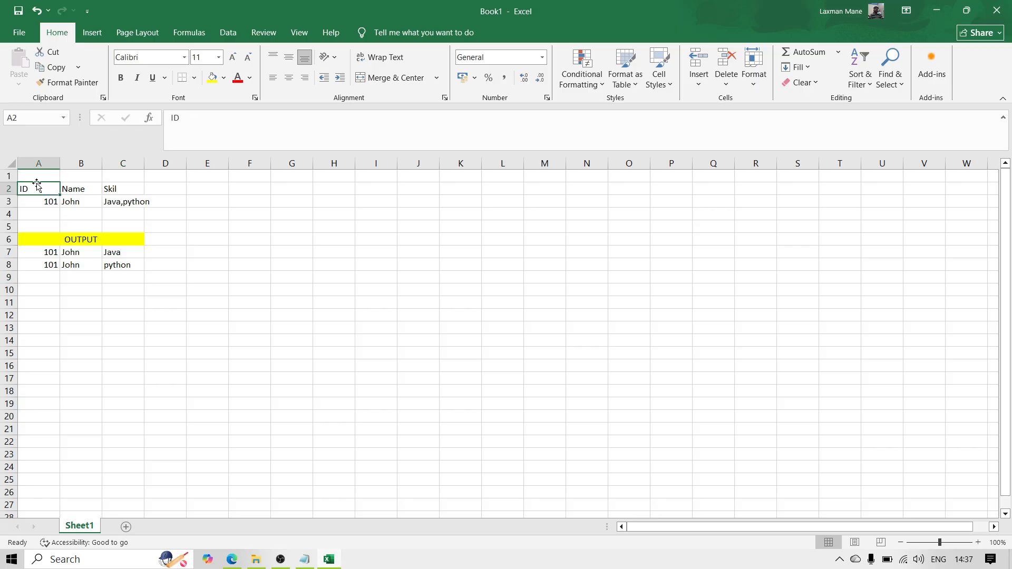
{"action": "key", "text": "shift+Right"}
{"action": "key", "text": "shift+Right"}
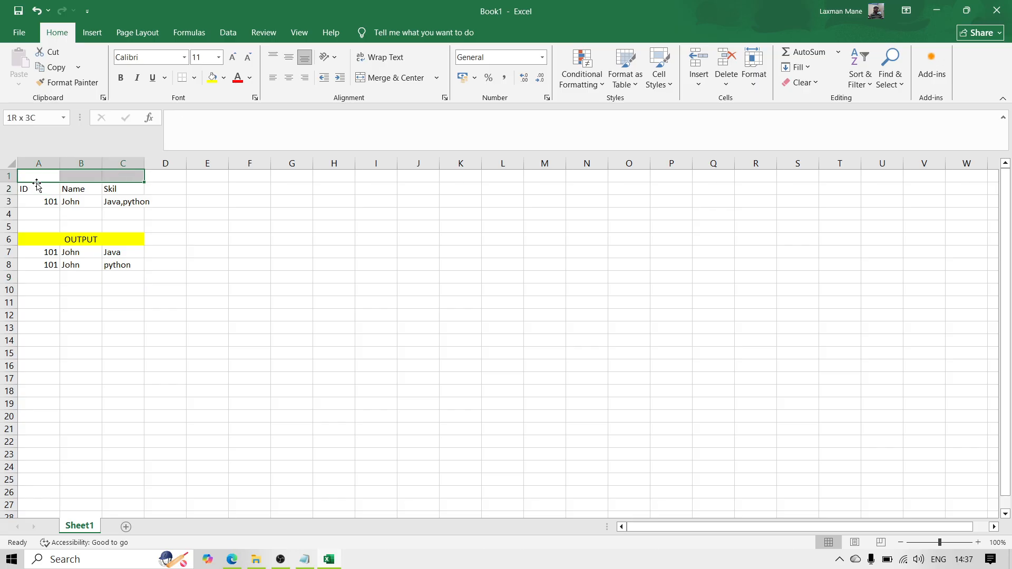
{"action": "left_click", "coordinate": [378, 80]}
{"action": "type", "text": "INPUT"}
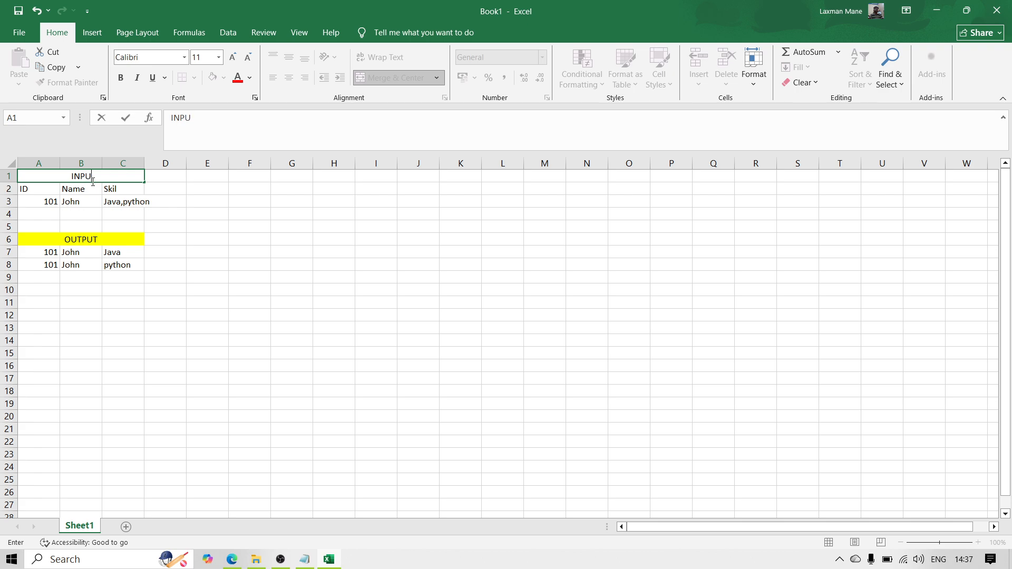
{"action": "key", "text": "Return"}
{"action": "key", "text": "Down"}
{"action": "key", "text": "Down"}
{"action": "key", "text": "Down"}
{"action": "key", "text": "Down"}
{"action": "key", "text": "Down"}
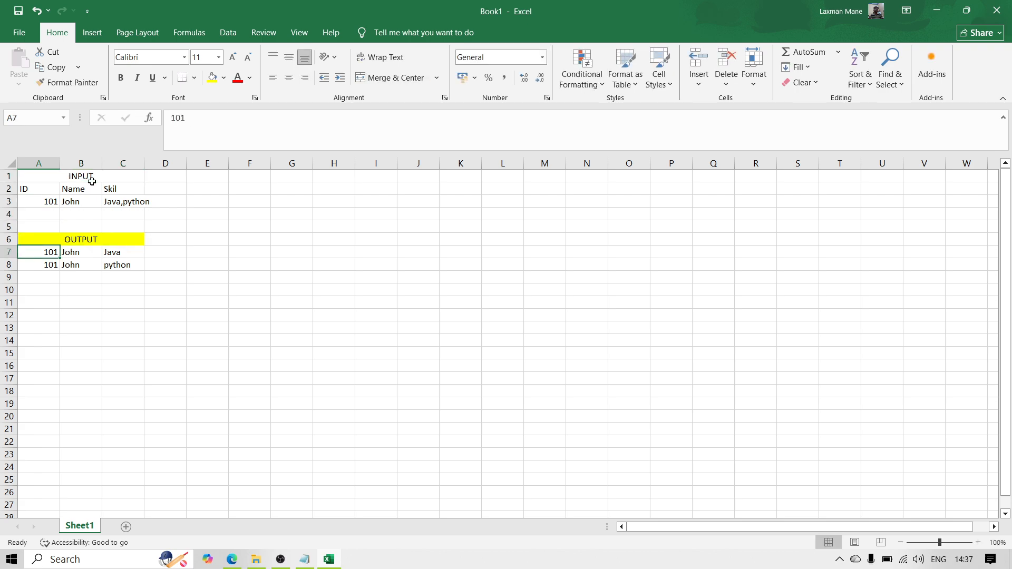
{"action": "key", "text": "Up"}
{"action": "key", "text": "Up"}
{"action": "key", "text": "Up"}
{"action": "key", "text": "Up"}
{"action": "key", "text": "Up"}
{"action": "key", "text": "Up"}
{"action": "key", "text": "Down"}
{"action": "key", "text": "Down"}
{"action": "key", "text": "Down"}
{"action": "key", "text": "Down"}
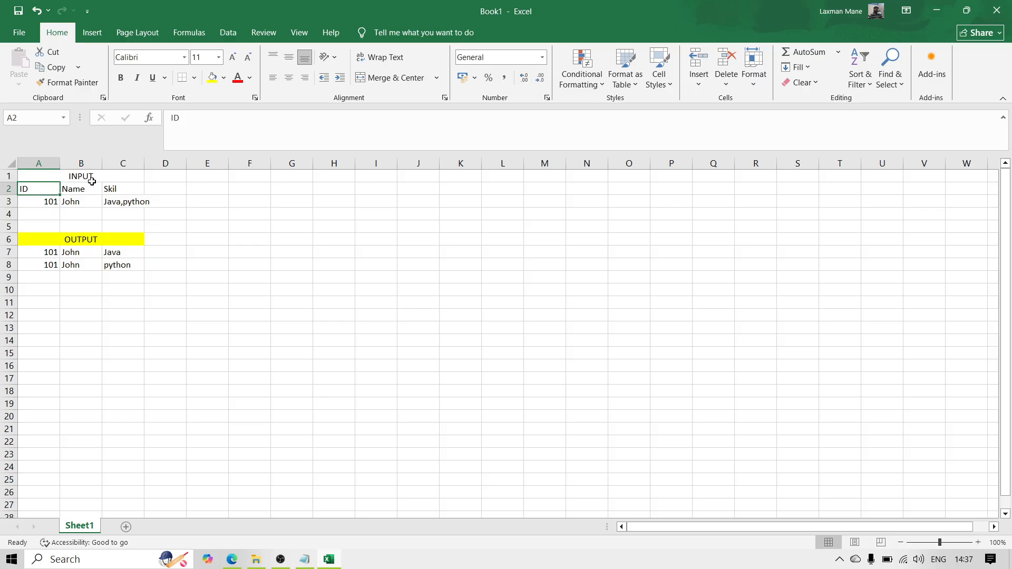
{"action": "key", "text": "Down"}
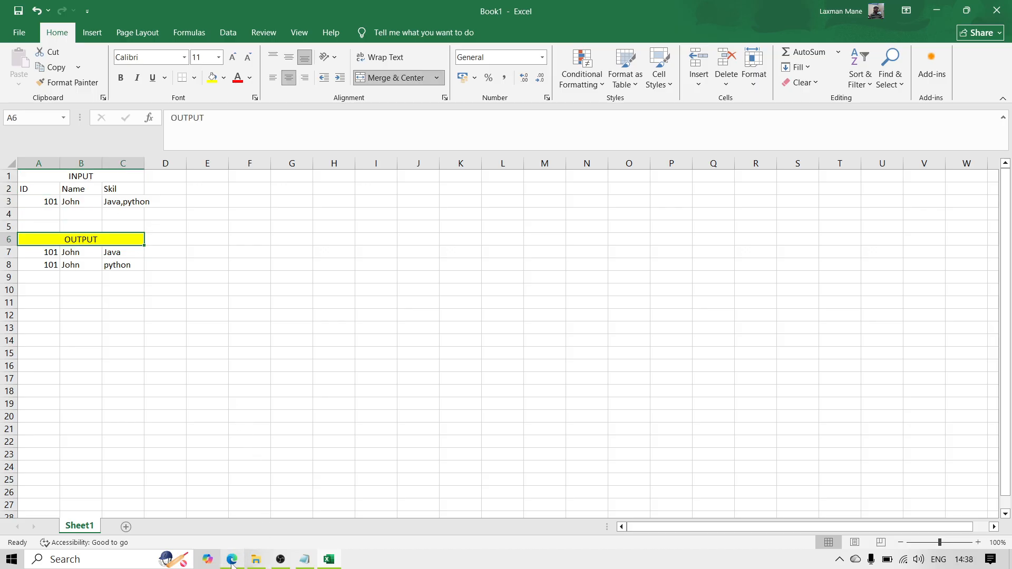
Step: Switch to Azure Data Factory in the Edge browser and create a new pipeline
{"action": "mouse_move", "coordinate": [232, 558]}
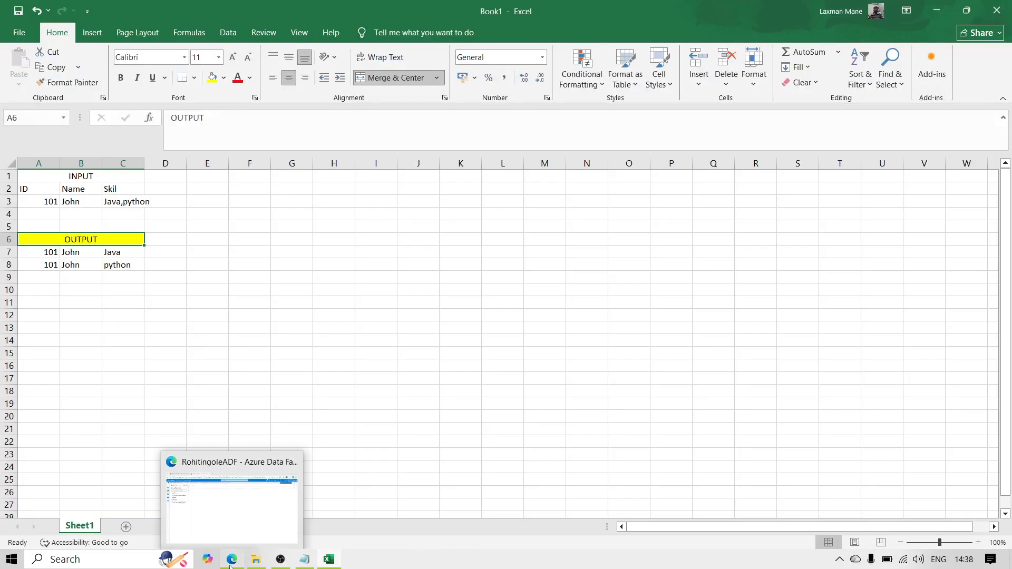
{"action": "left_click", "coordinate": [231, 563]}
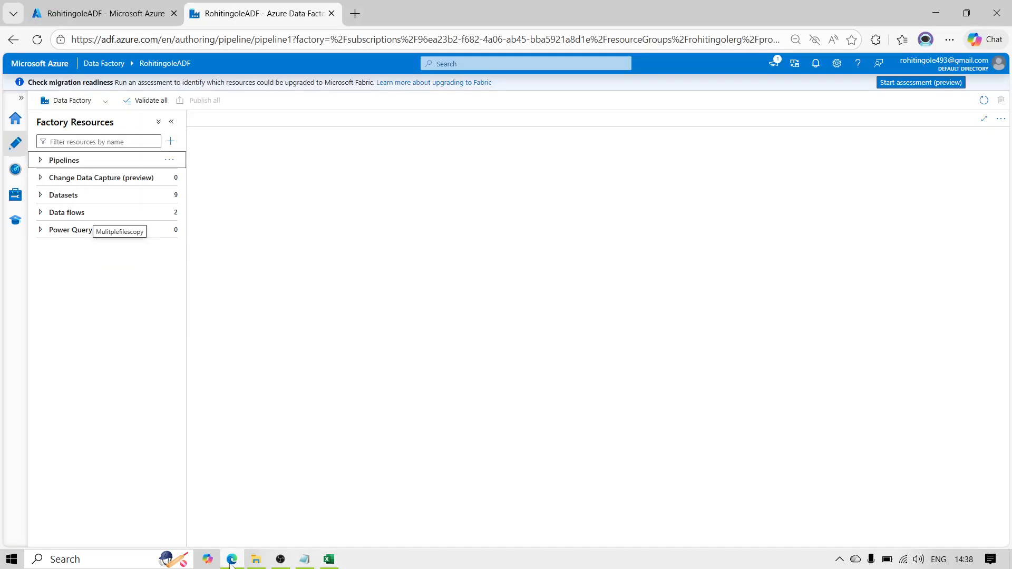
{"action": "left_click", "coordinate": [169, 159]}
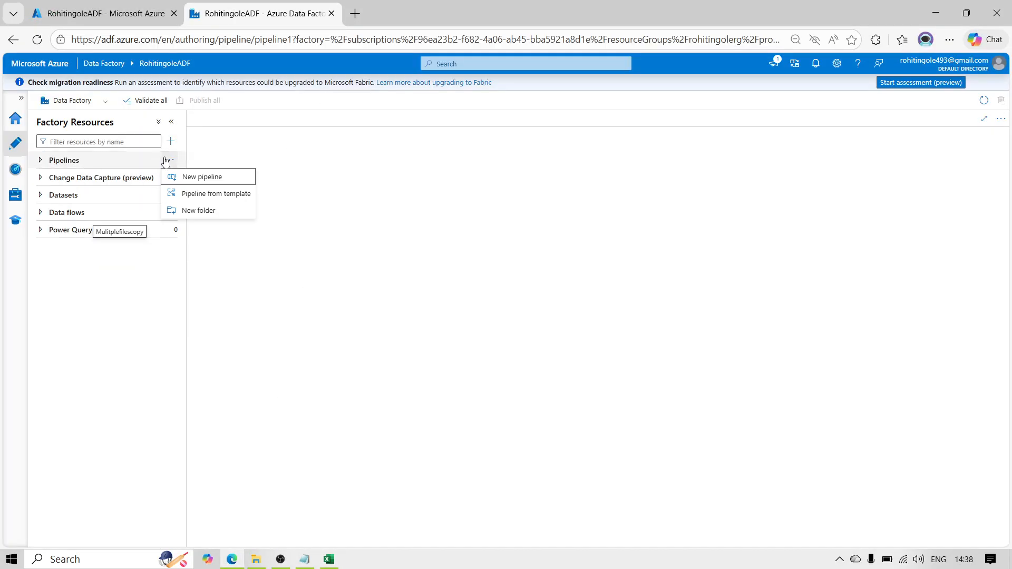
{"action": "left_click", "coordinate": [206, 179]}
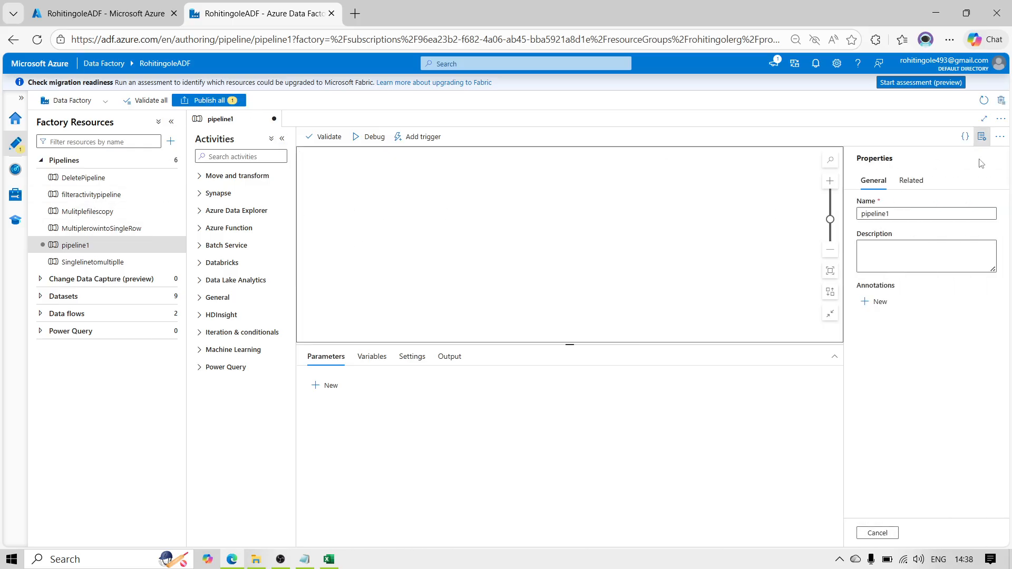
Step: Name the new pipeline SingletoMultiplerowNewPipeline and hide its properties
{"action": "left_click", "coordinate": [900, 215]}
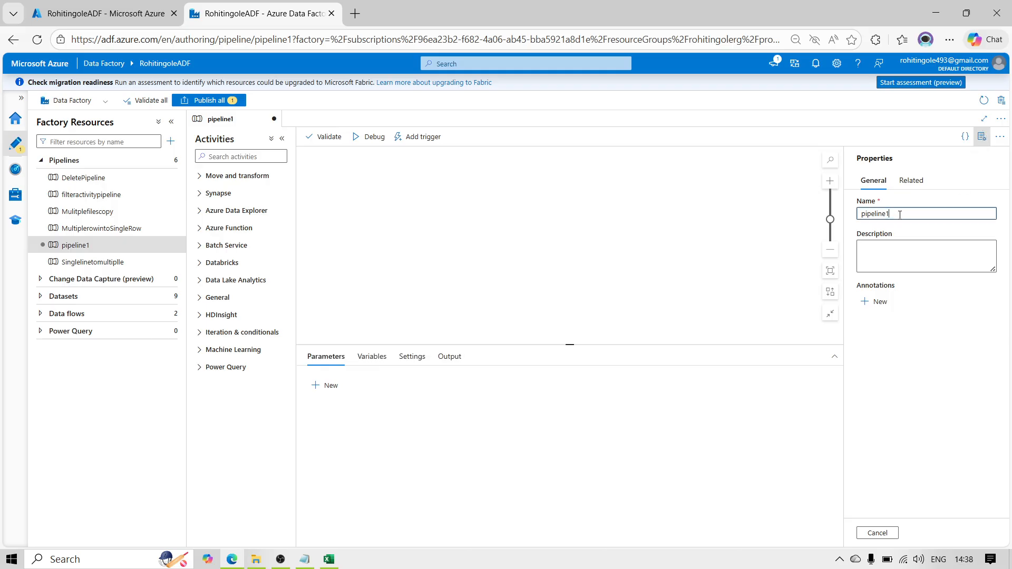
{"action": "left_click", "coordinate": [757, 195]}
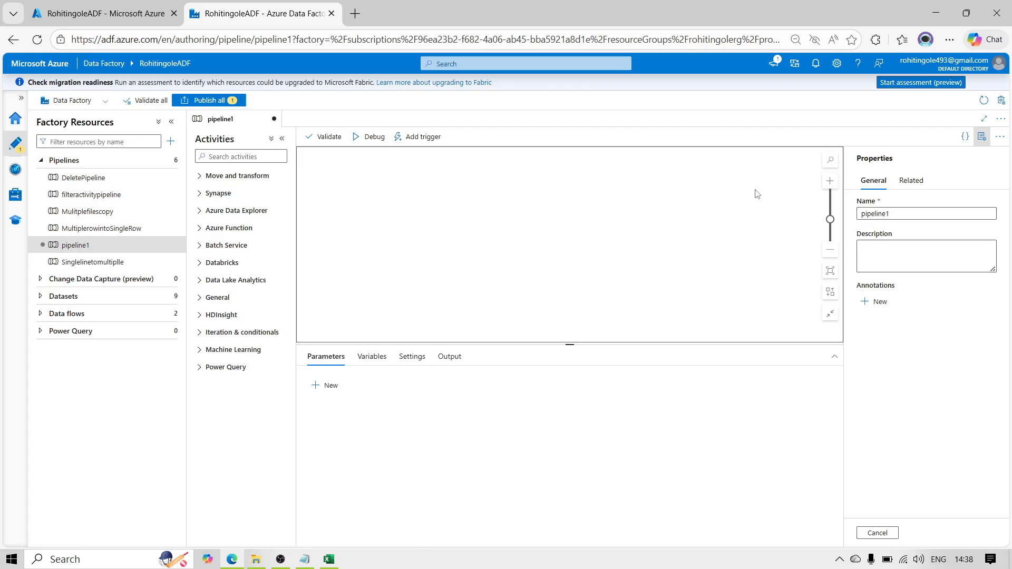
{"action": "double_click", "coordinate": [899, 213]}
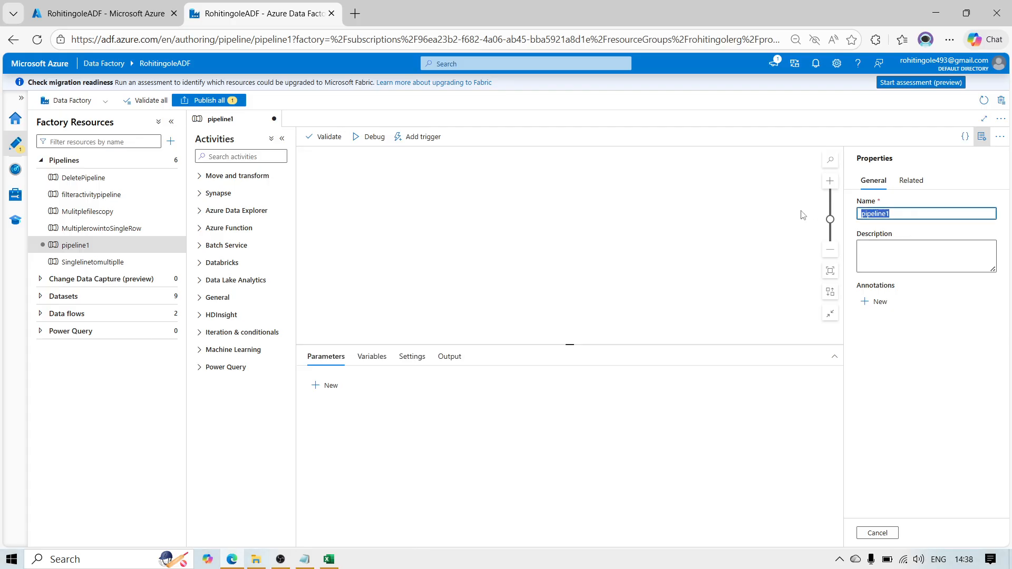
{"action": "type", "text": "SingletoM"}
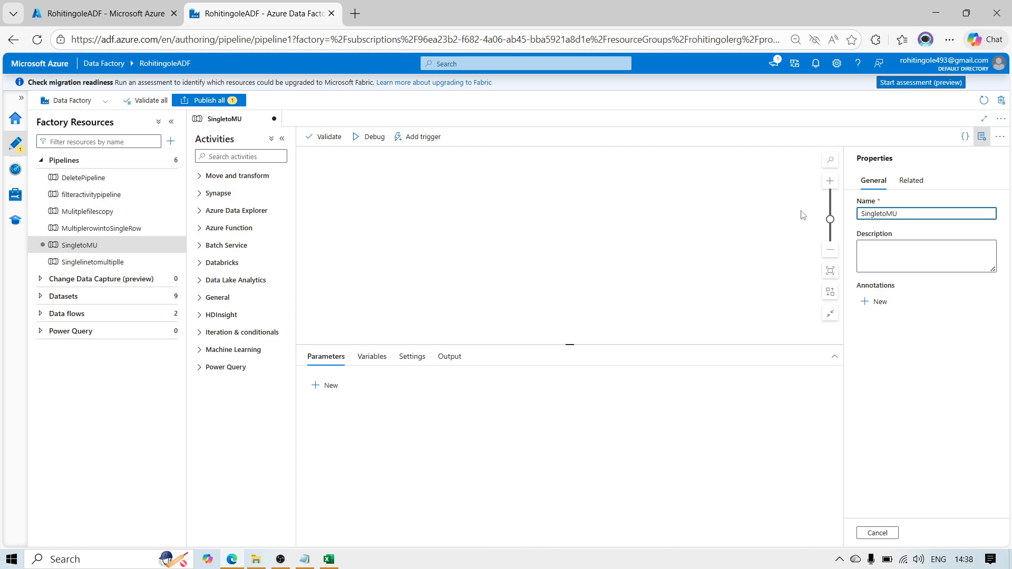
{"action": "left_click", "coordinate": [802, 214]}
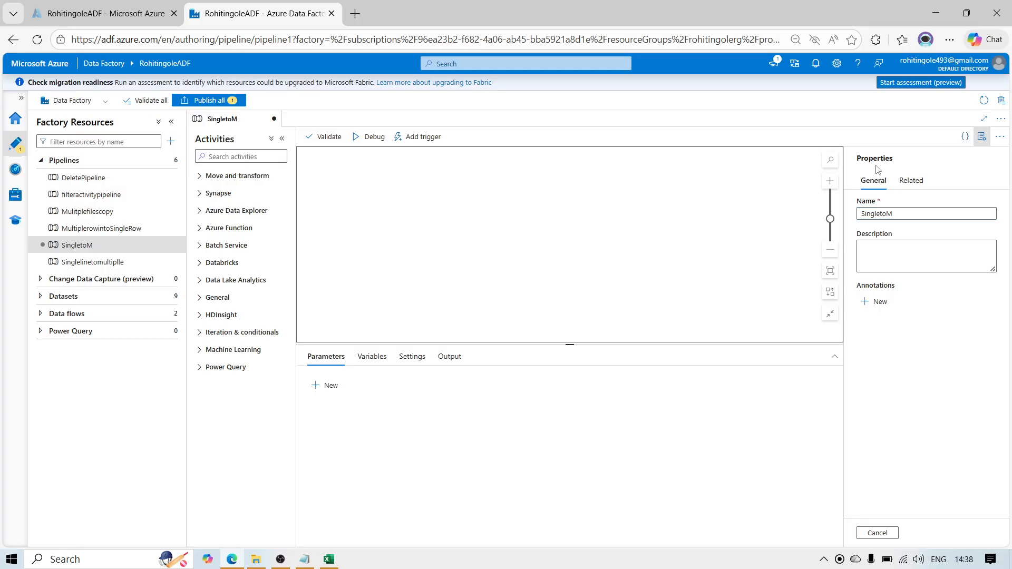
{"action": "left_click", "coordinate": [900, 215]}
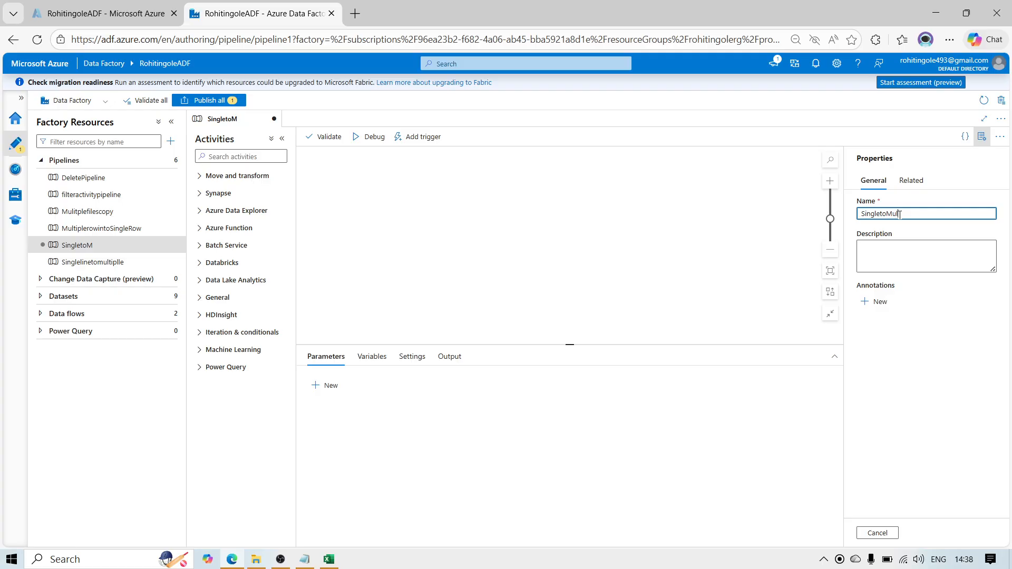
{"action": "type", "text": "ltiplerowNewPipeline"}
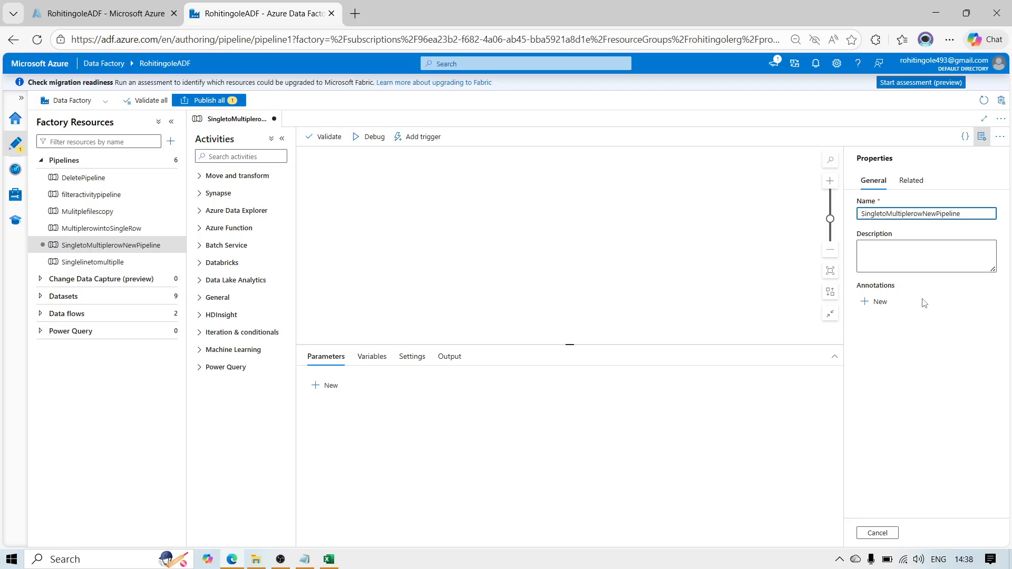
{"action": "left_click", "coordinate": [933, 361]}
{"action": "left_click", "coordinate": [760, 243]}
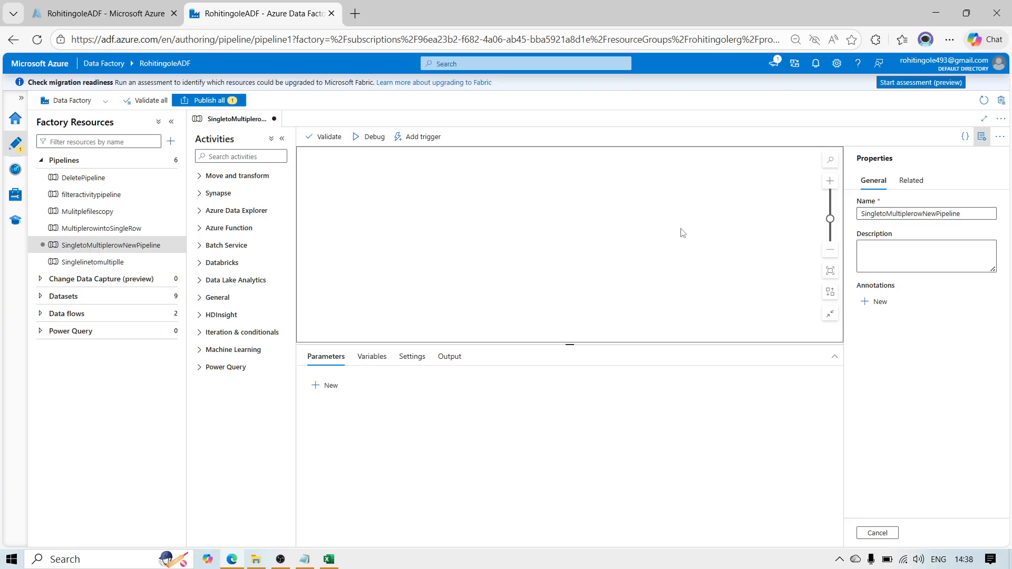
{"action": "left_click", "coordinate": [982, 136]}
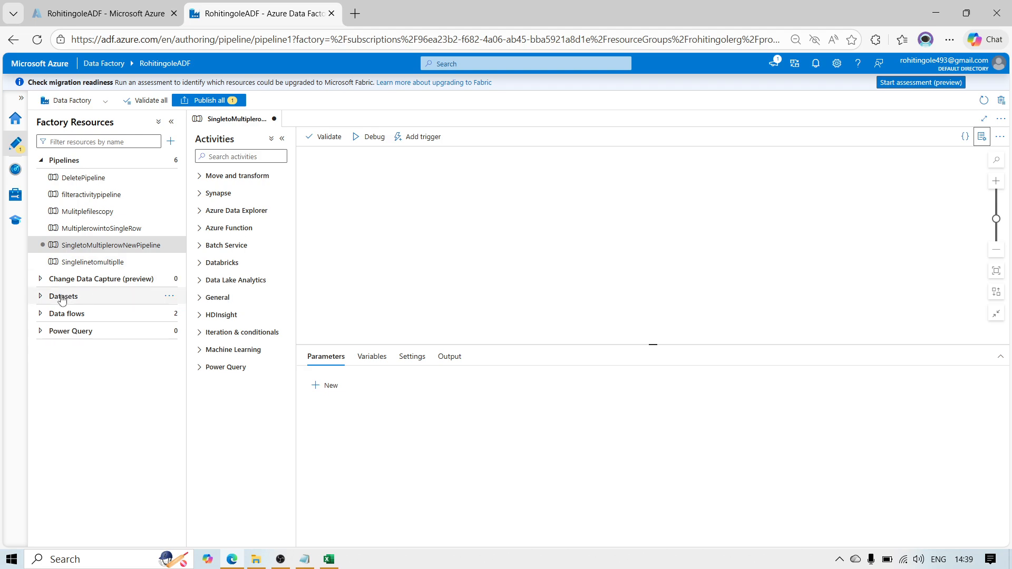
Step: Create a new data flow among the factory's resources
{"action": "left_click", "coordinate": [41, 313]}
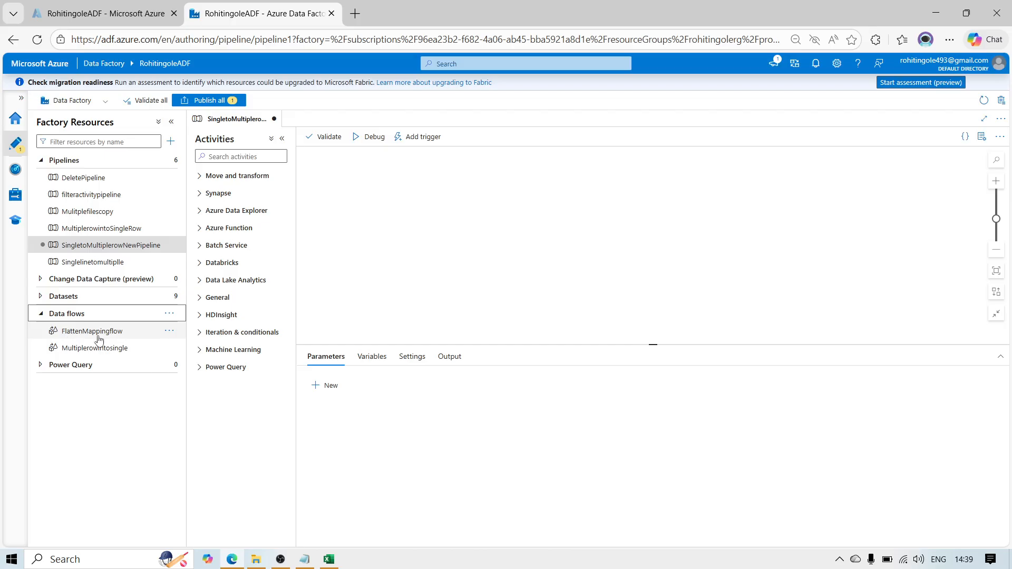
{"action": "left_click", "coordinate": [170, 313]}
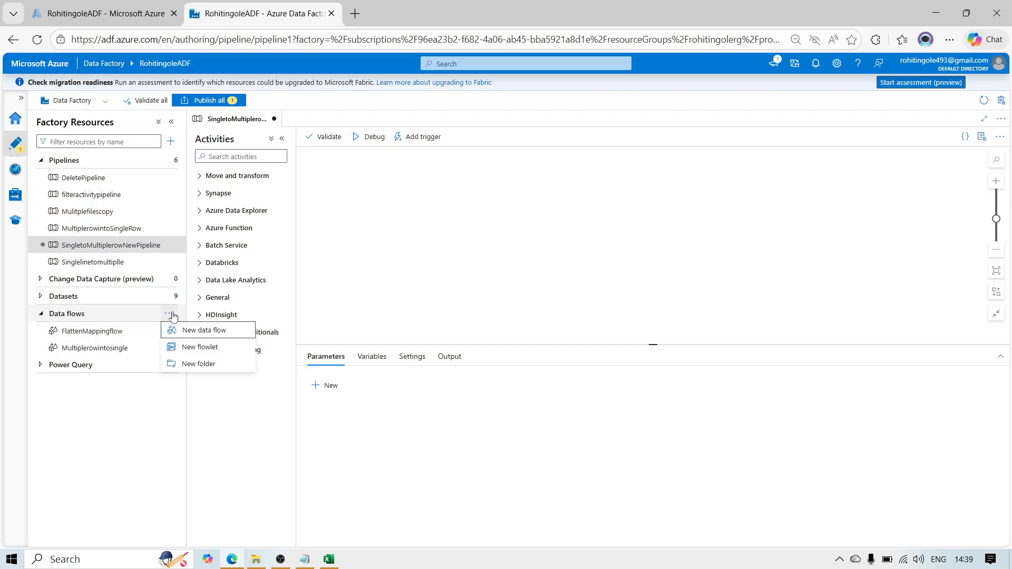
{"action": "left_click", "coordinate": [209, 332]}
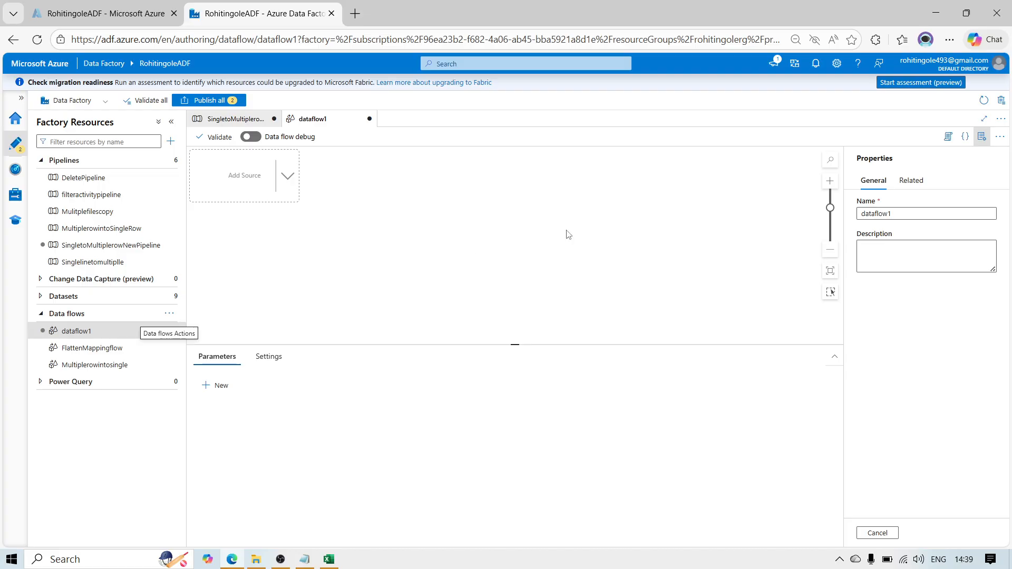
Step: Name the new data flow SingleRowintoMUlitpleRowDataflow and add a source to its canvas
{"action": "double_click", "coordinate": [914, 214]}
{"action": "left_click", "coordinate": [792, 213]}
{"action": "double_click", "coordinate": [869, 214]}
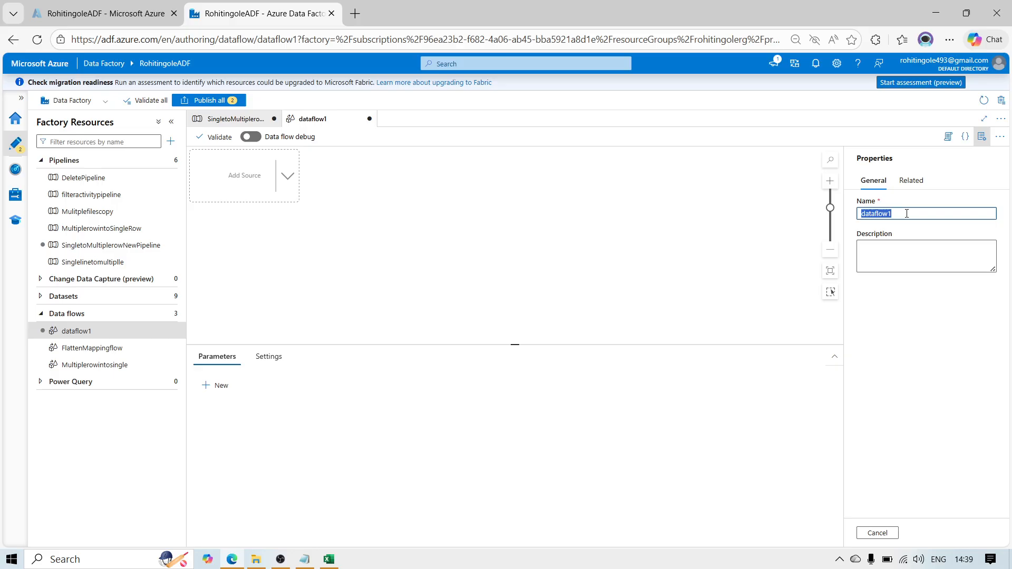
{"action": "type", "text": "Single"}
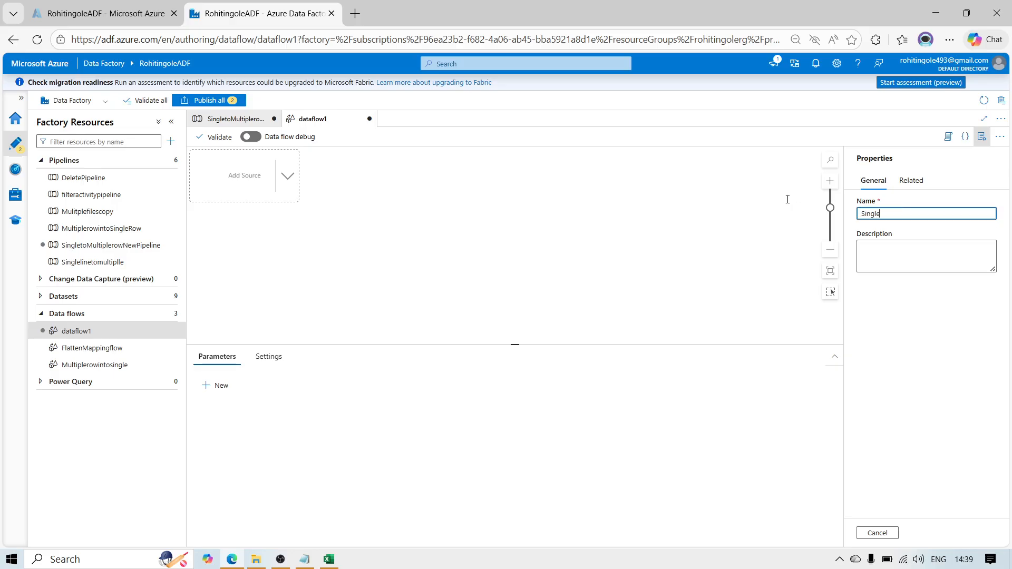
{"action": "type", "text": "RowintoMUl"}
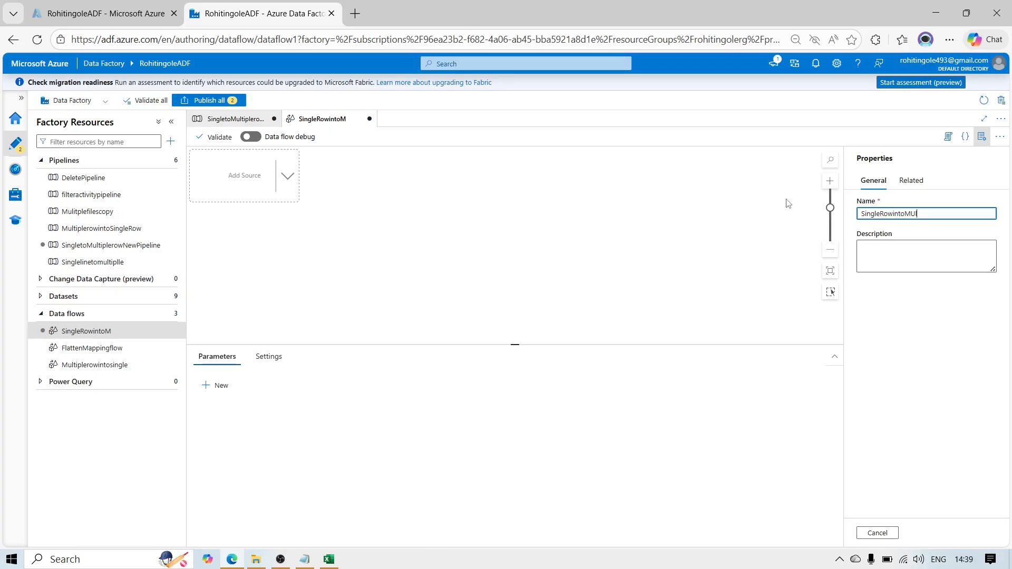
{"action": "type", "text": "RowDataflow"}
{"action": "left_click", "coordinate": [982, 136]}
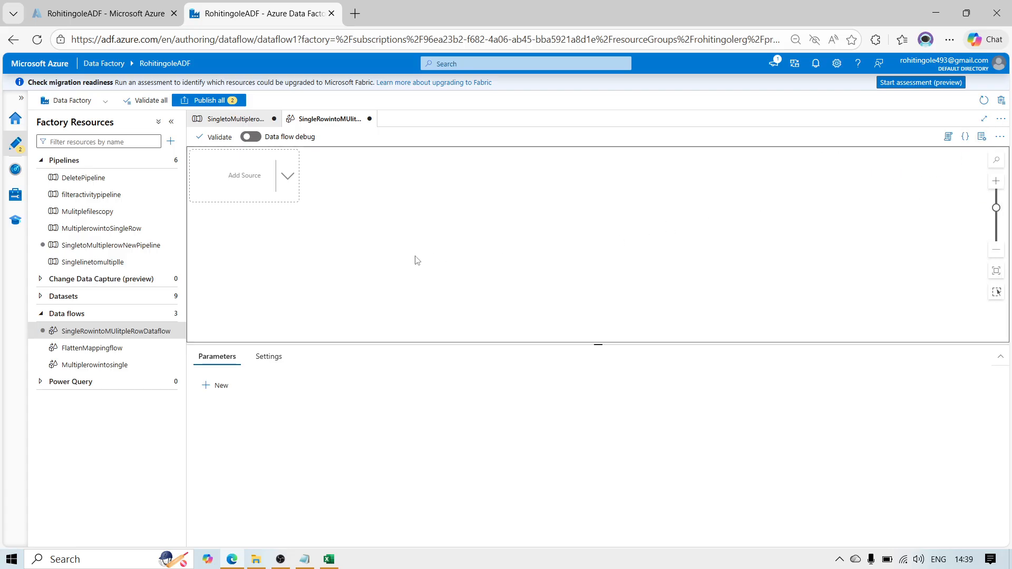
{"action": "left_click", "coordinate": [255, 181]}
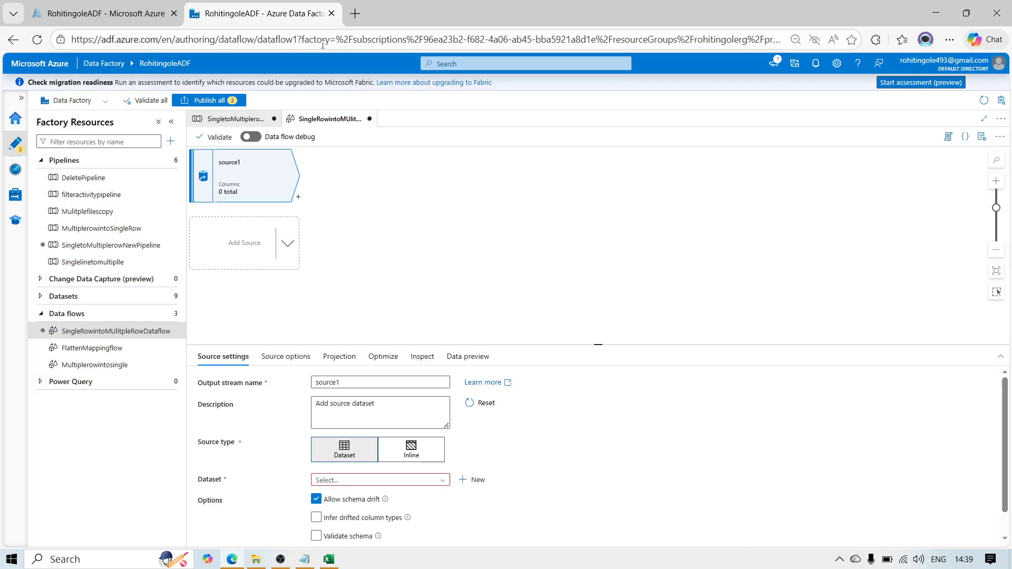
Step: Switch to the Azure portal and open the resource group that contains the data factory and the adlsrg storage account
{"action": "left_click", "coordinate": [95, 4]}
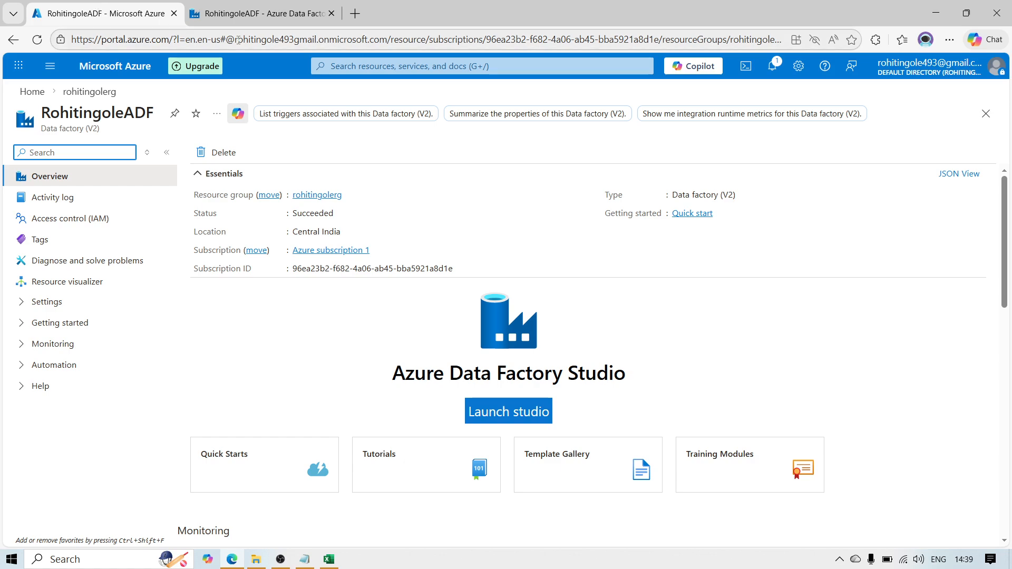
{"action": "left_click", "coordinate": [363, 65]}
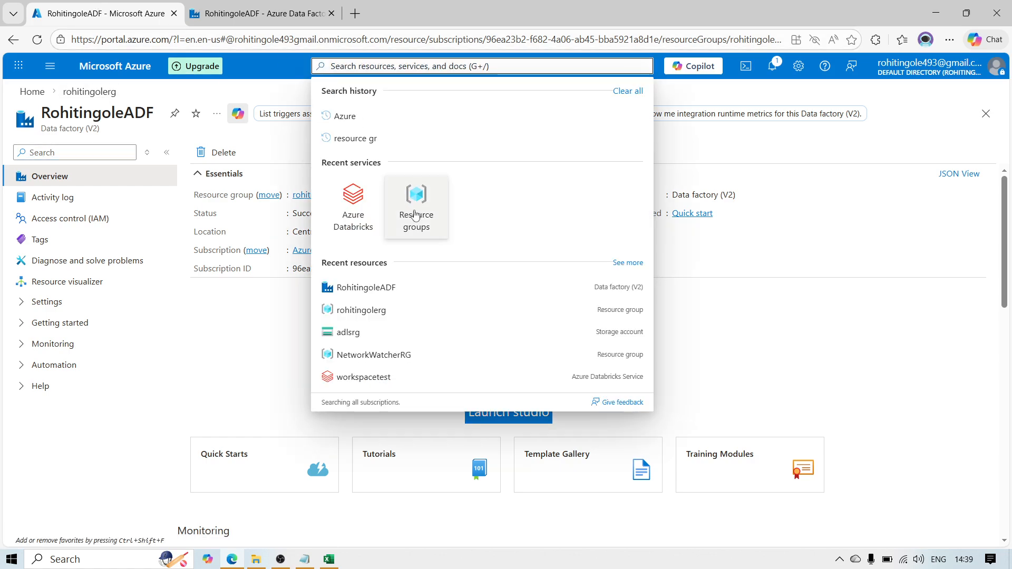
{"action": "left_click", "coordinate": [419, 212]}
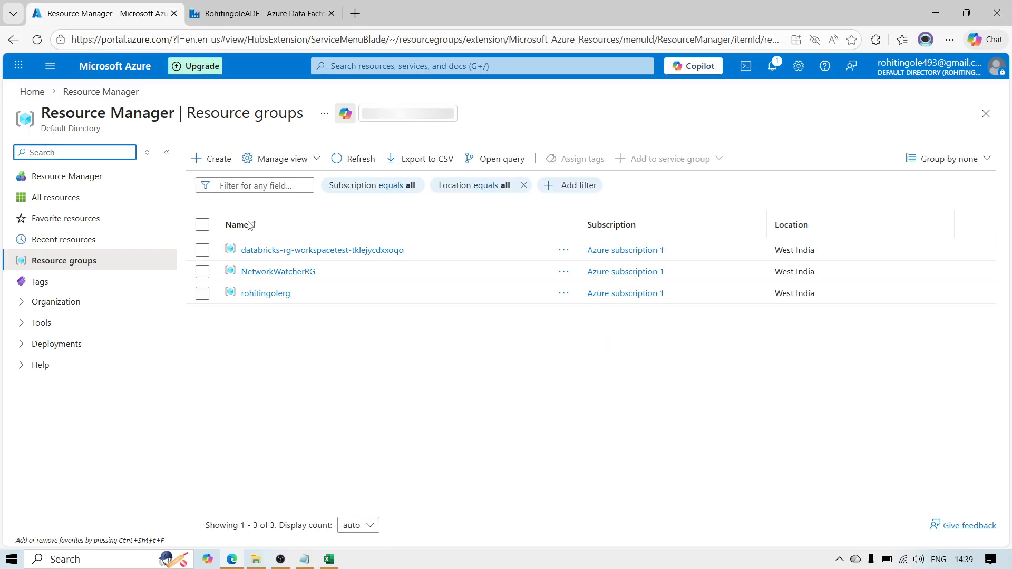
{"action": "left_click", "coordinate": [265, 295]}
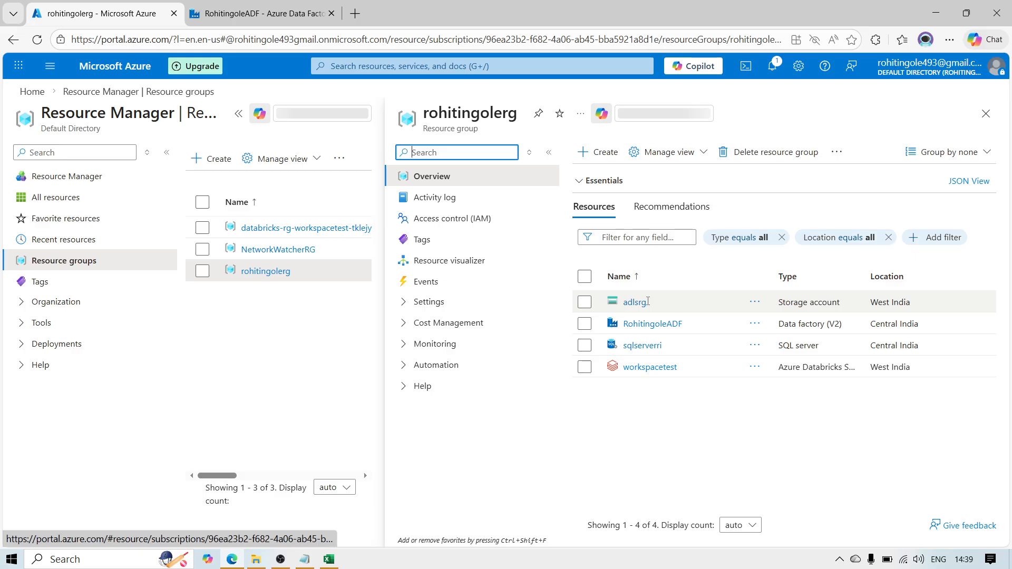
Step: Open the Input folder inside the blob container named container in the adlsrg storage account
{"action": "left_click", "coordinate": [636, 302]}
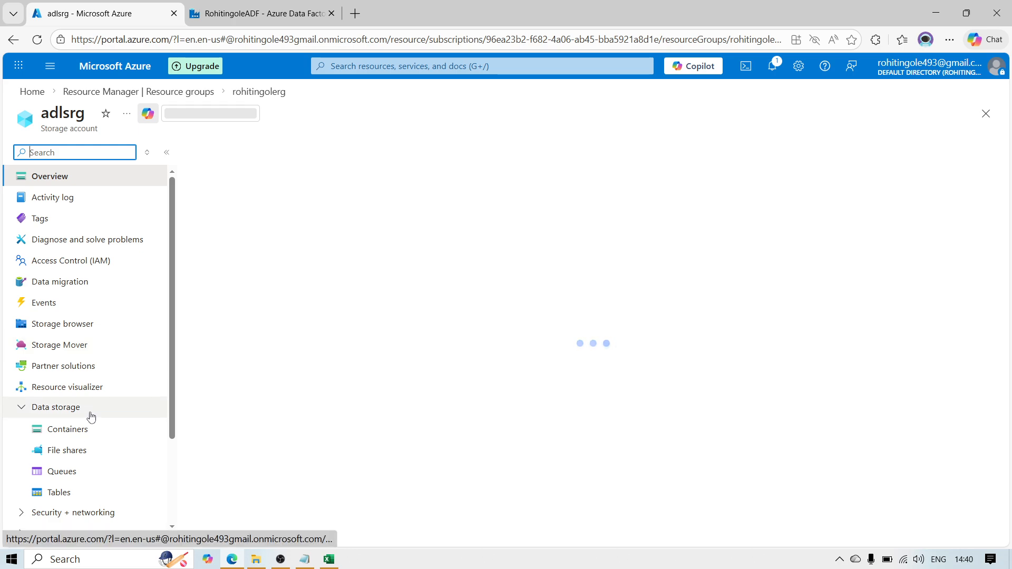
{"action": "left_click", "coordinate": [83, 430]}
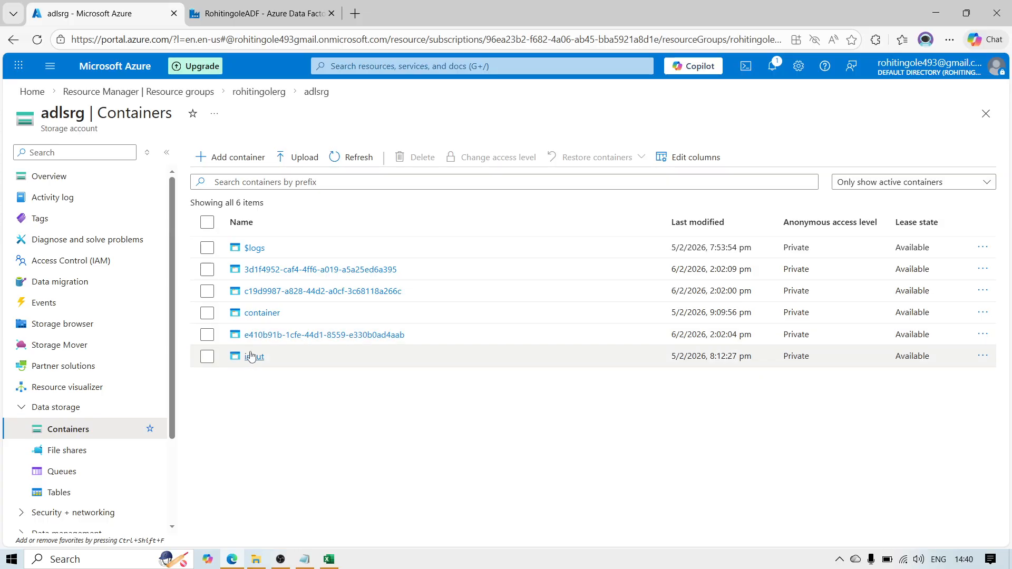
{"action": "left_click", "coordinate": [255, 313]}
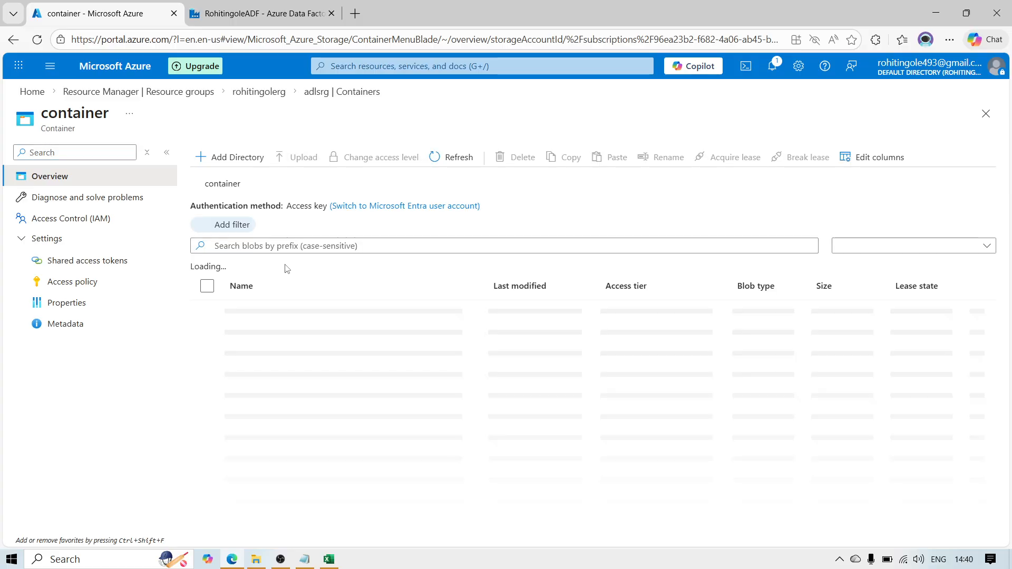
{"action": "left_click", "coordinate": [255, 315]}
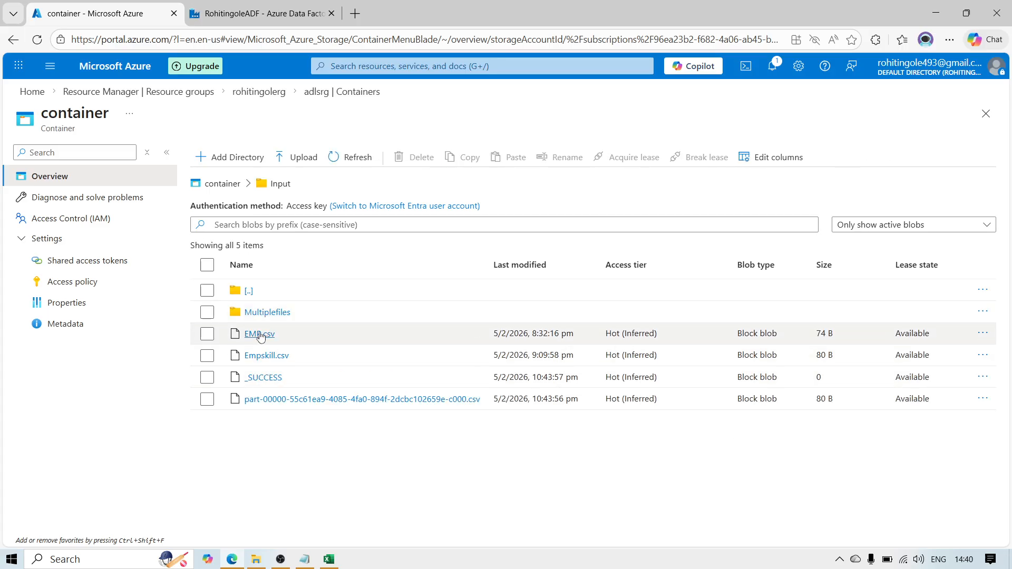
Step: Examine the contents of EMP.csv, including its comma-separated skill values, and close the file
{"action": "left_click", "coordinate": [261, 336]}
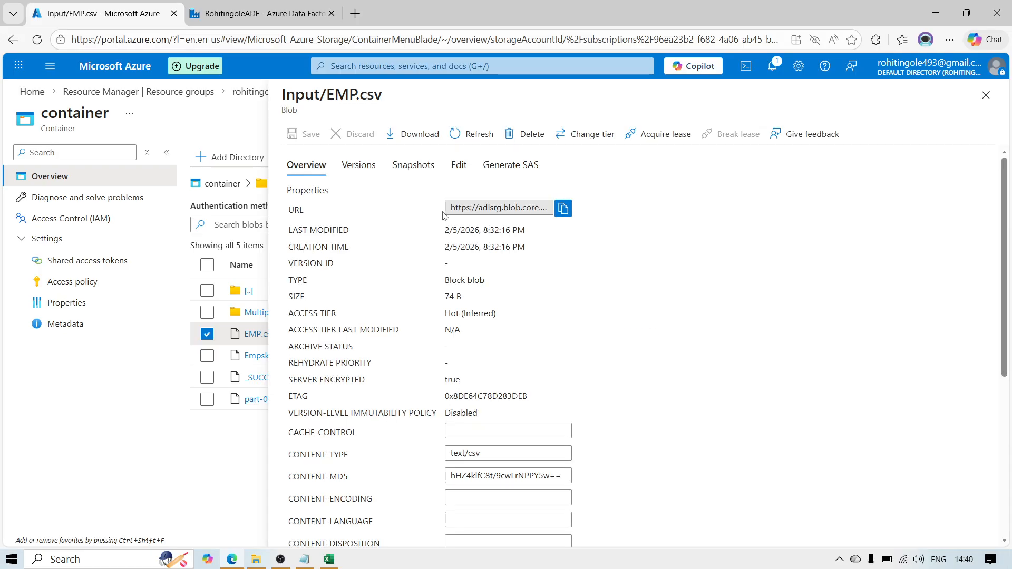
{"action": "left_click", "coordinate": [459, 165]}
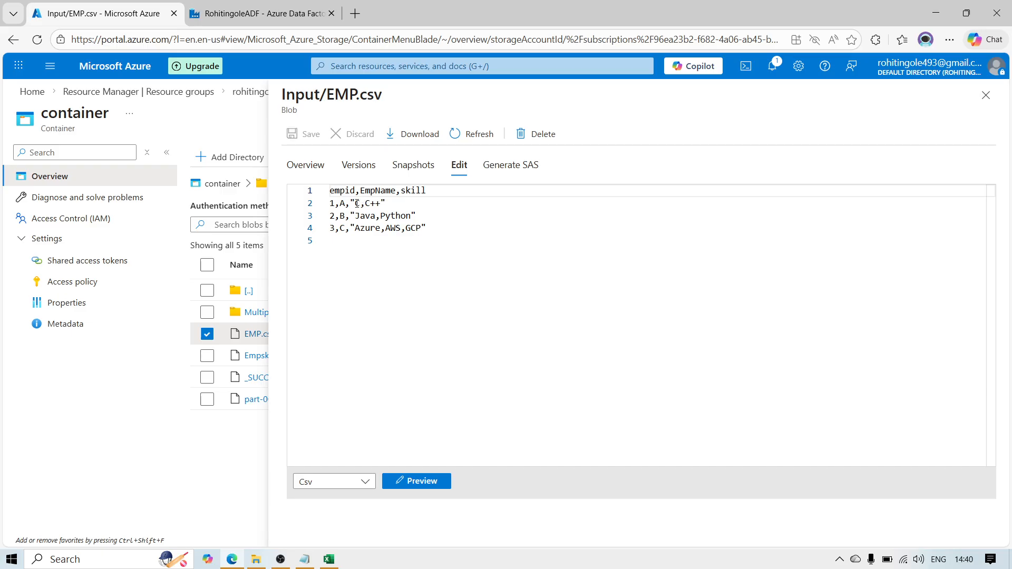
{"action": "left_click_drag", "start_coordinate": [334, 202], "coordinate": [402, 228]}
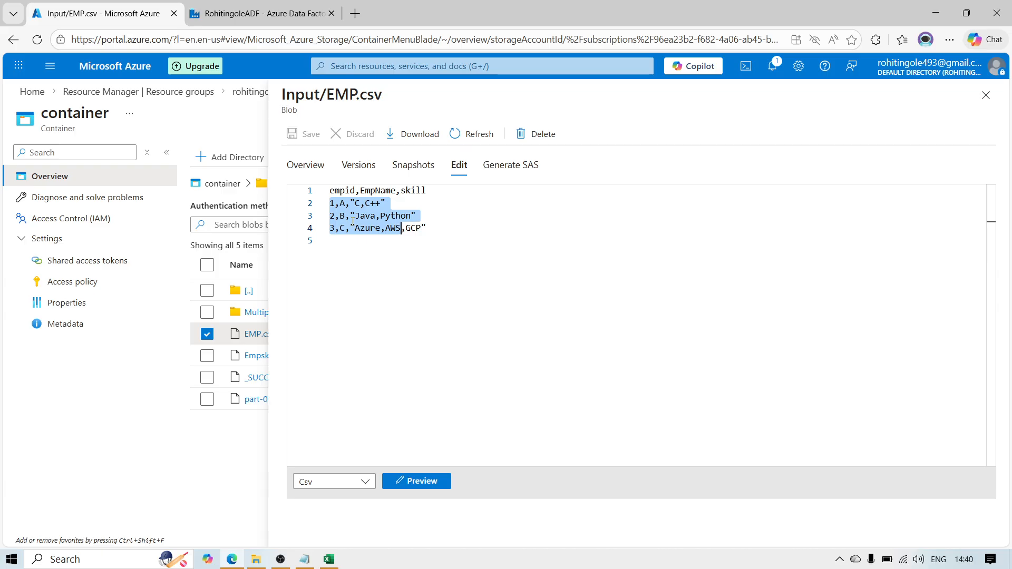
{"action": "left_click", "coordinate": [491, 291]}
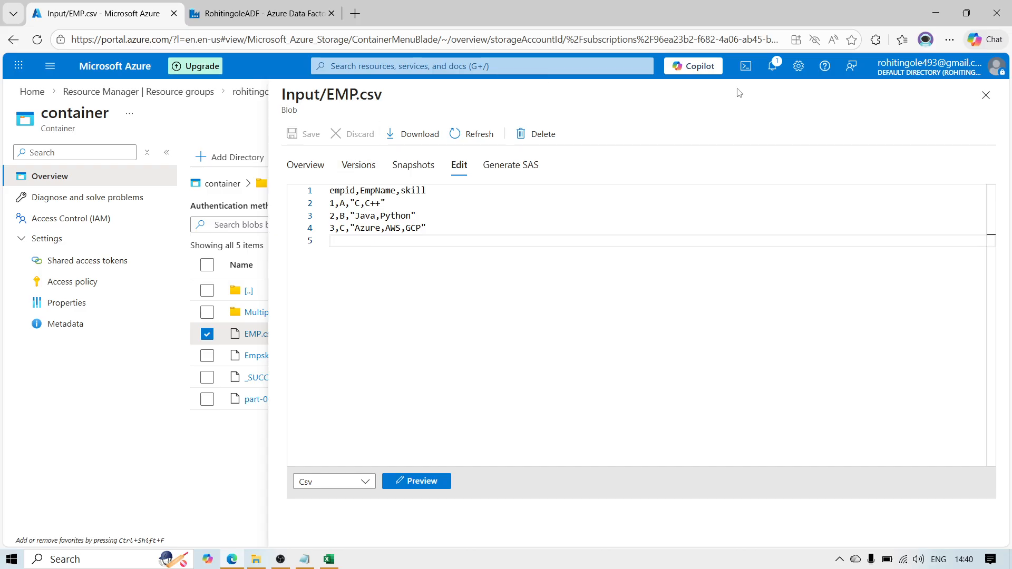
{"action": "left_click", "coordinate": [986, 95]}
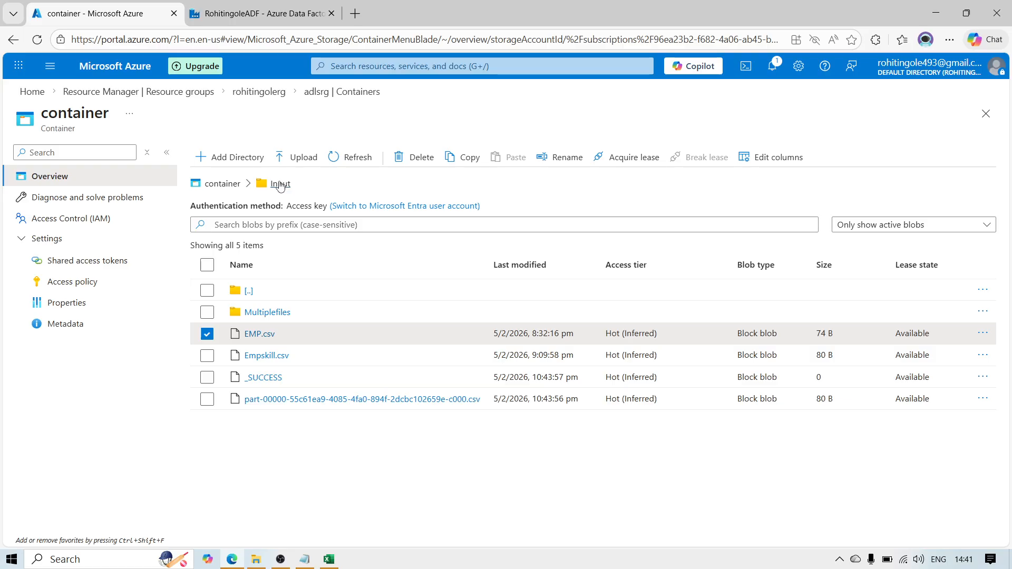
Step: Switch to Azure Data Factory and start a new Azure Blob Storage dataset in DelimitedText format for source1
{"action": "left_click", "coordinate": [251, 12]}
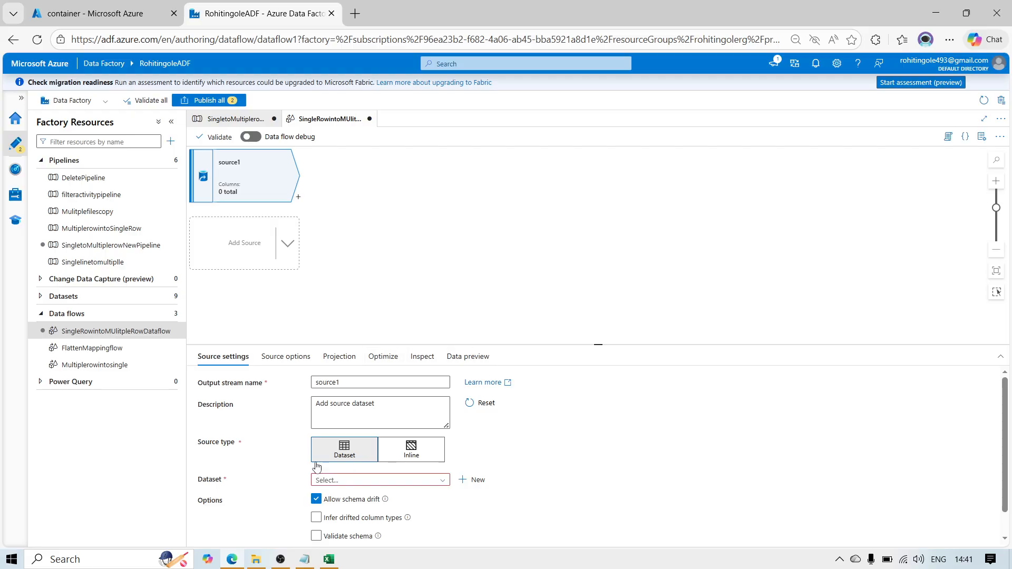
{"action": "left_click", "coordinate": [472, 480]}
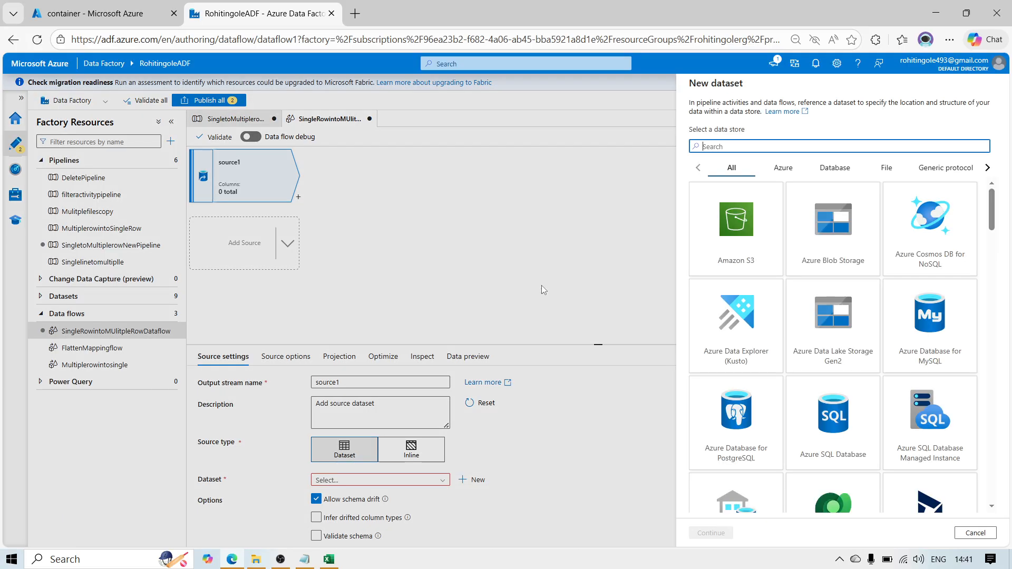
{"action": "left_click", "coordinate": [849, 248]}
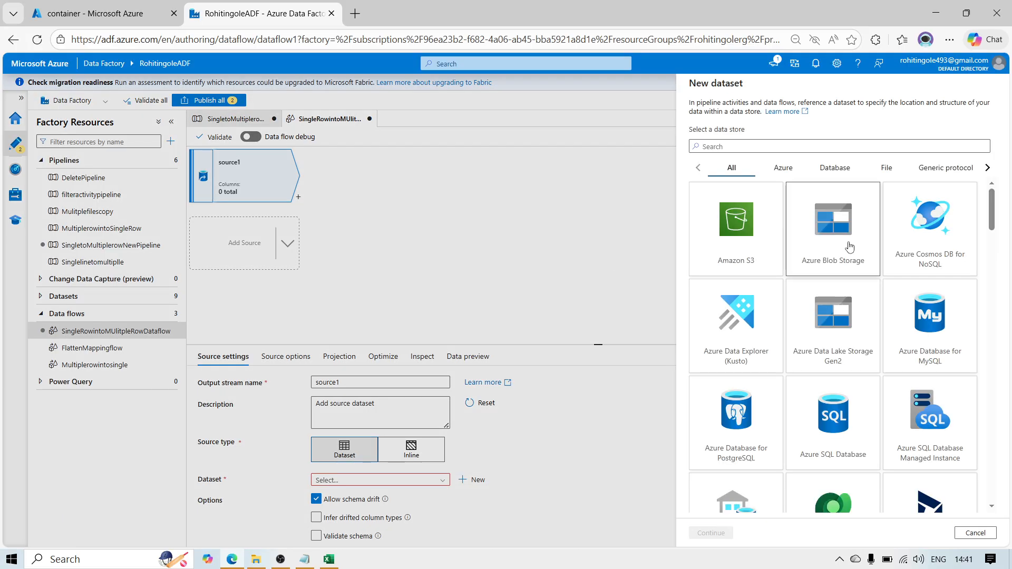
{"action": "left_click", "coordinate": [711, 533]}
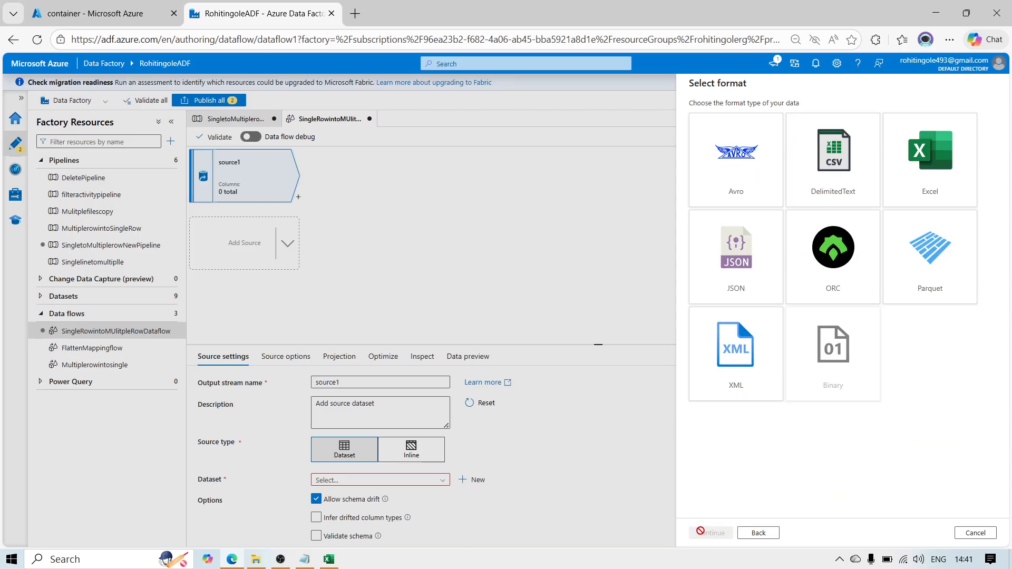
{"action": "left_click", "coordinate": [856, 174]}
{"action": "left_click", "coordinate": [707, 534]}
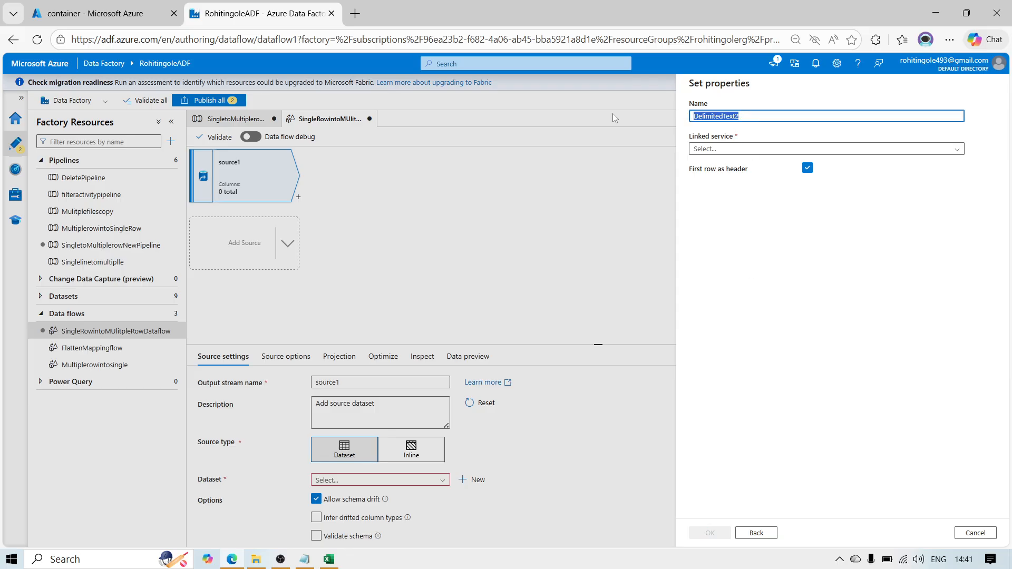
Step: Name the dataset SingletoMultipleDatset and assign it the linked service Adlsls
{"action": "type", "text": "SingletoMultipleDta"}
{"action": "key", "text": "BackSpace"}
{"action": "type", "text": "ataset"}
{"action": "left_click", "coordinate": [701, 149]}
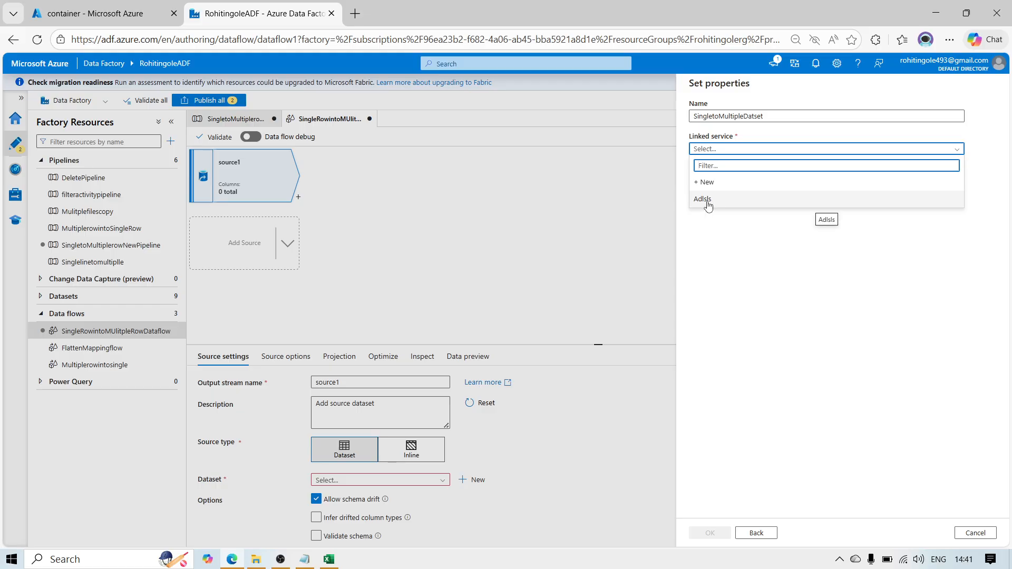
{"action": "left_click", "coordinate": [708, 201]}
{"action": "double_click", "coordinate": [710, 200]}
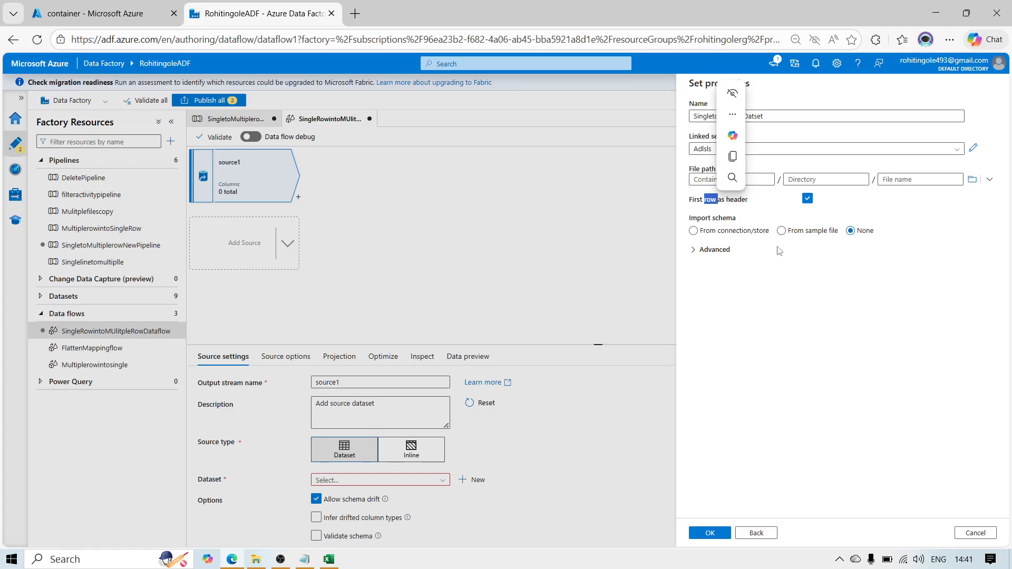
{"action": "left_click", "coordinate": [824, 293]}
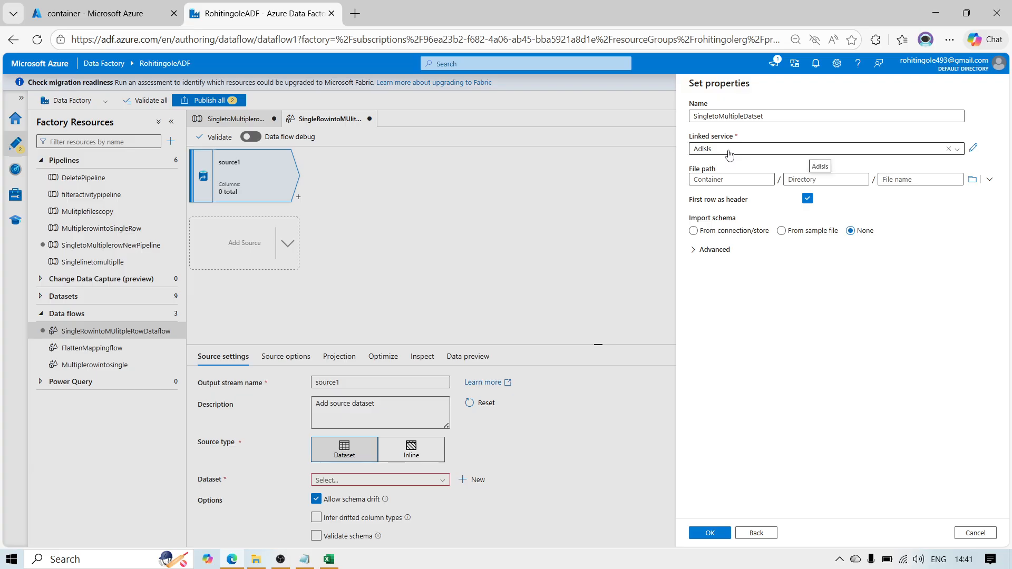
Step: Set the dataset's file path to container/Input/EMP.csv and create the dataset
{"action": "left_click", "coordinate": [977, 184]}
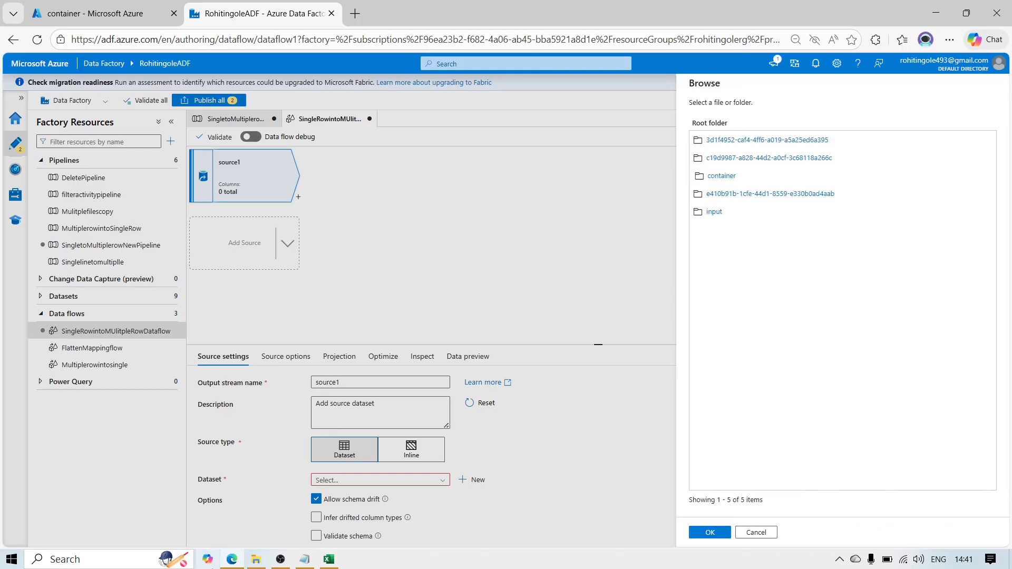
{"action": "left_click", "coordinate": [718, 177]}
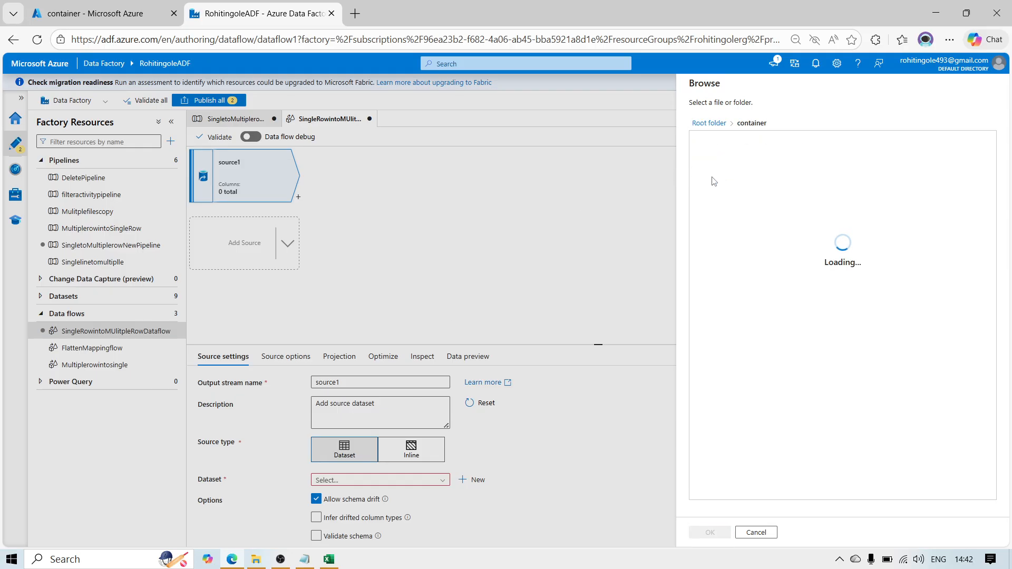
{"action": "left_click", "coordinate": [714, 141]}
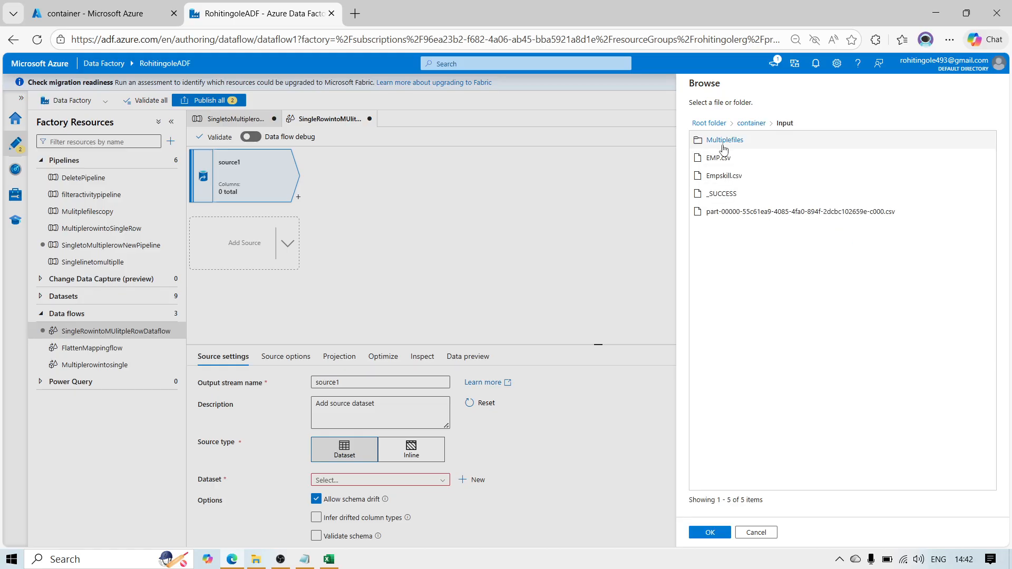
{"action": "left_click", "coordinate": [719, 158]}
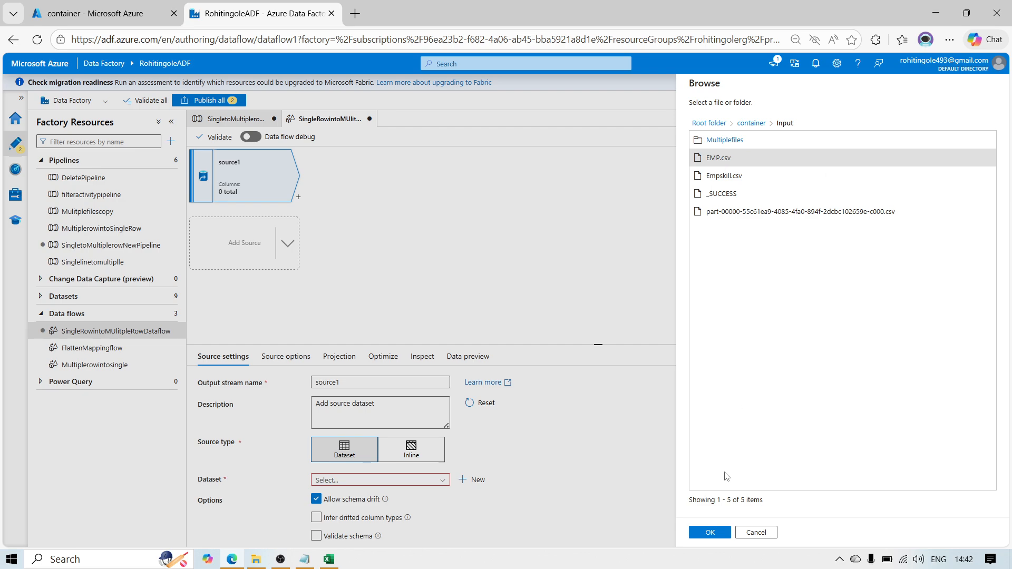
{"action": "left_click", "coordinate": [709, 534]}
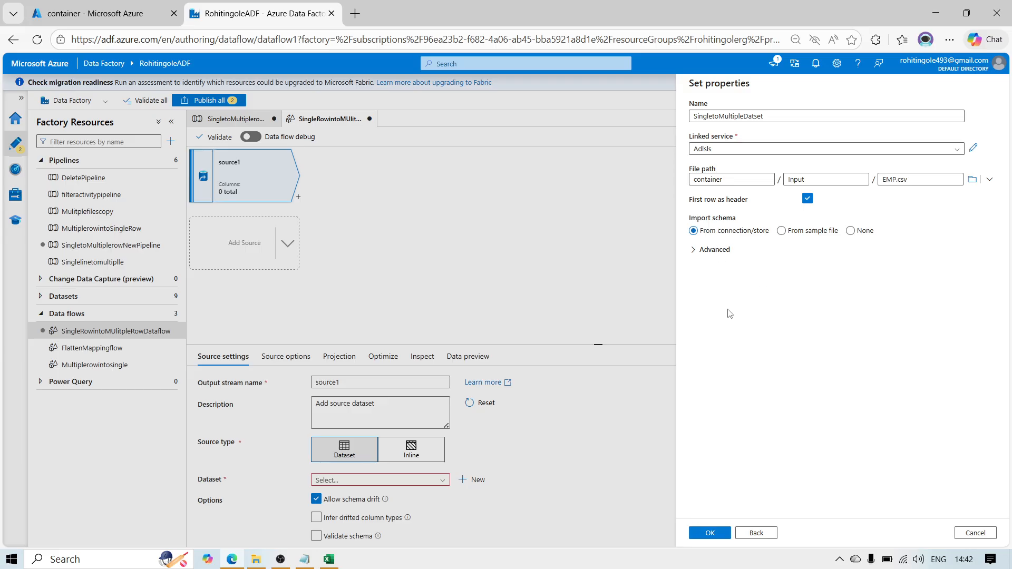
{"action": "left_click", "coordinate": [696, 534]}
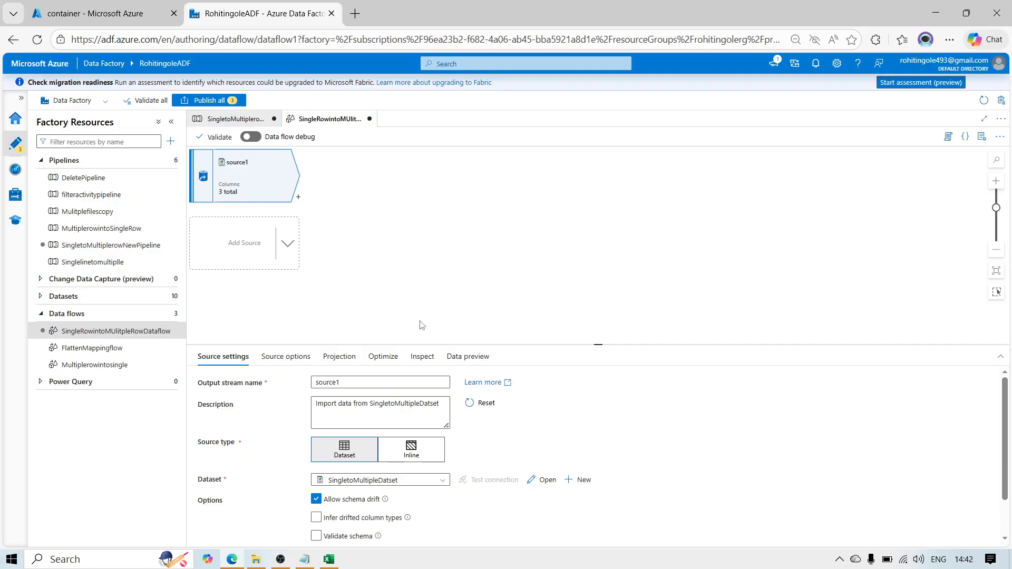
Step: Turn on data flow debug with AutoResolveIntegrationRuntime and a 1 hour time to live, and load source1's data preview
{"action": "left_click", "coordinate": [251, 137]}
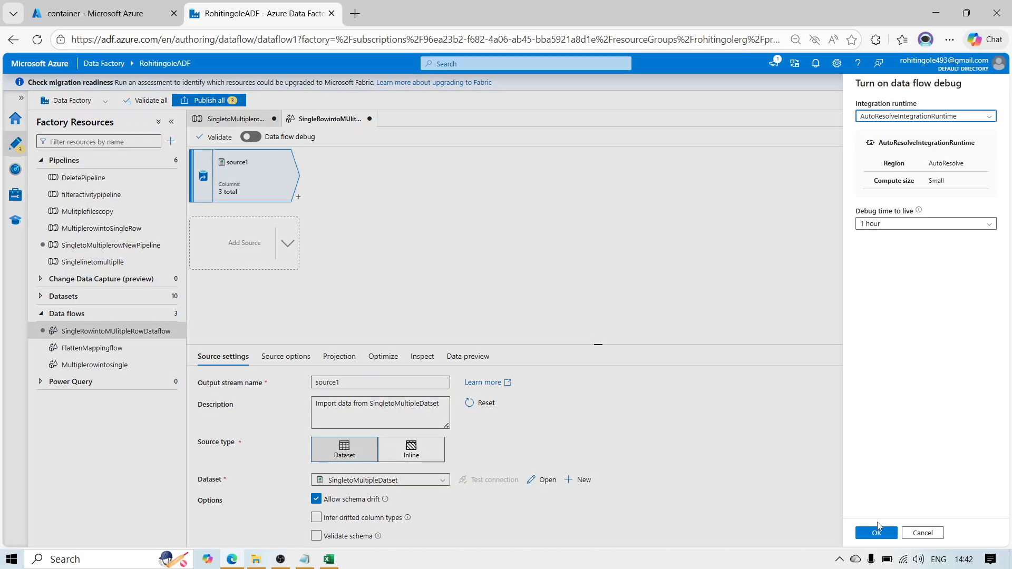
{"action": "left_click", "coordinate": [868, 535]}
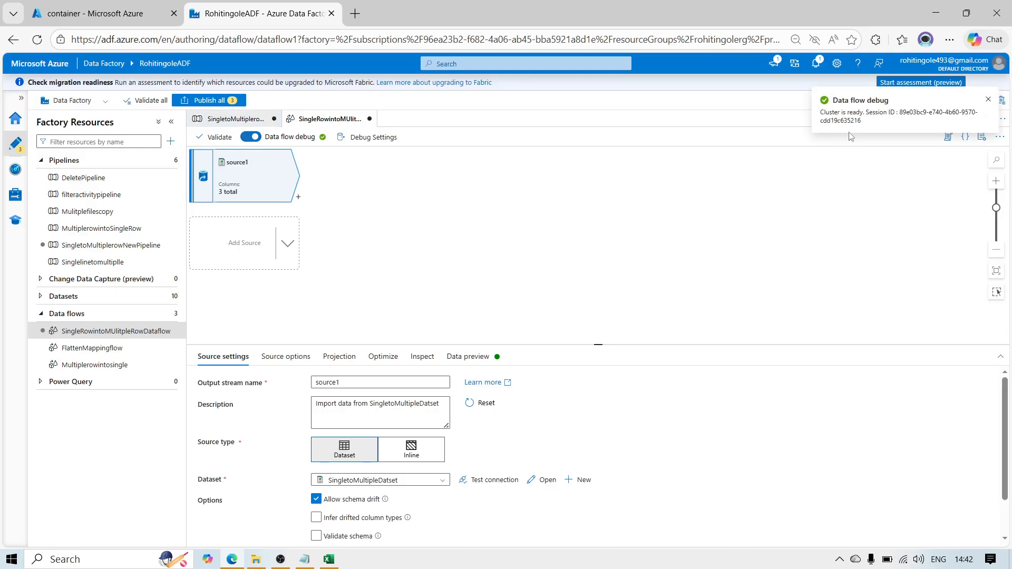
{"action": "left_click", "coordinate": [473, 359]}
{"action": "left_click", "coordinate": [228, 400]}
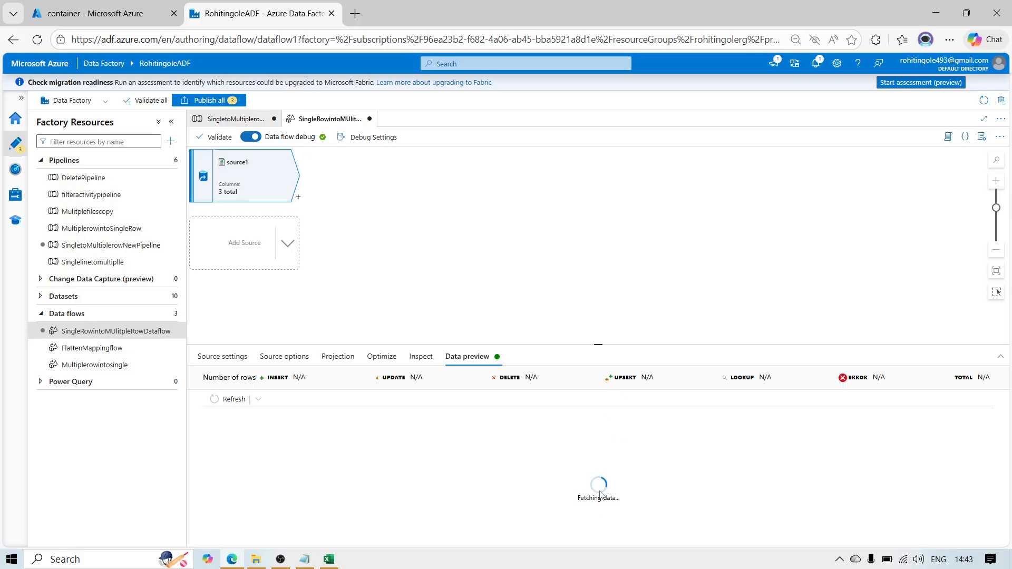
Step: Add a Derived Column transformation after source1, with source1 as its incoming stream
{"action": "left_click", "coordinate": [299, 199]}
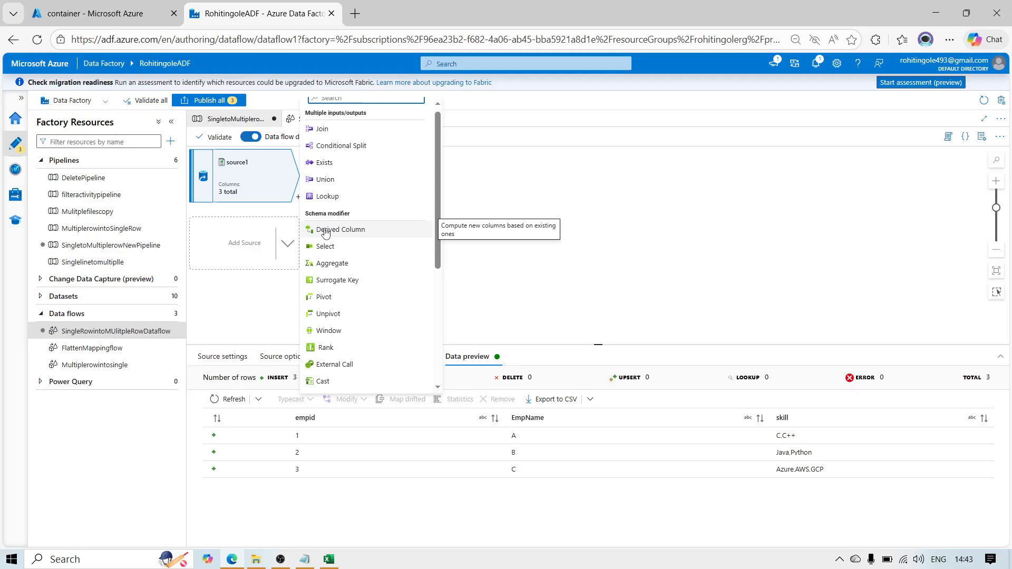
{"action": "left_click", "coordinate": [651, 215]}
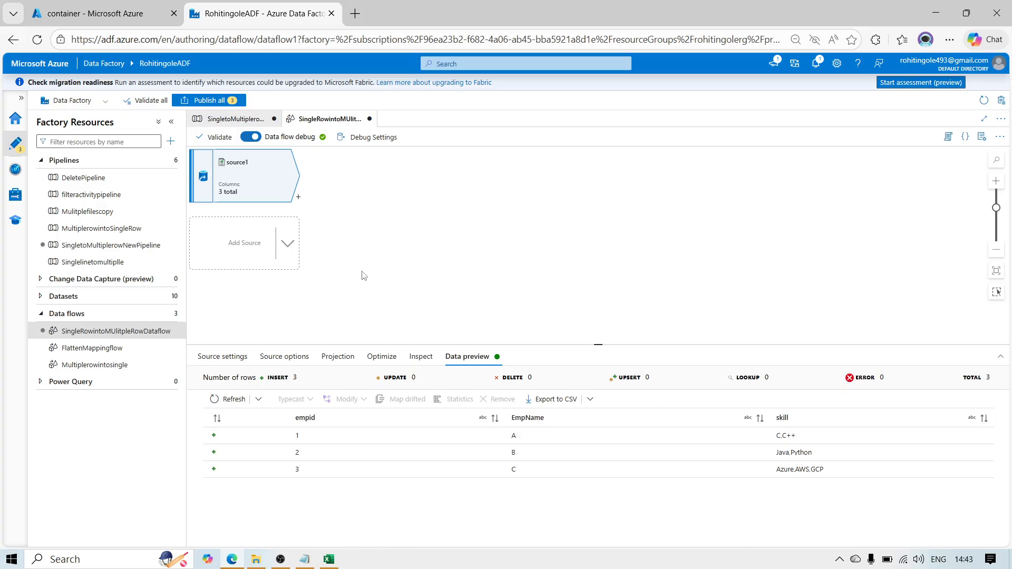
{"action": "left_click", "coordinate": [299, 201]}
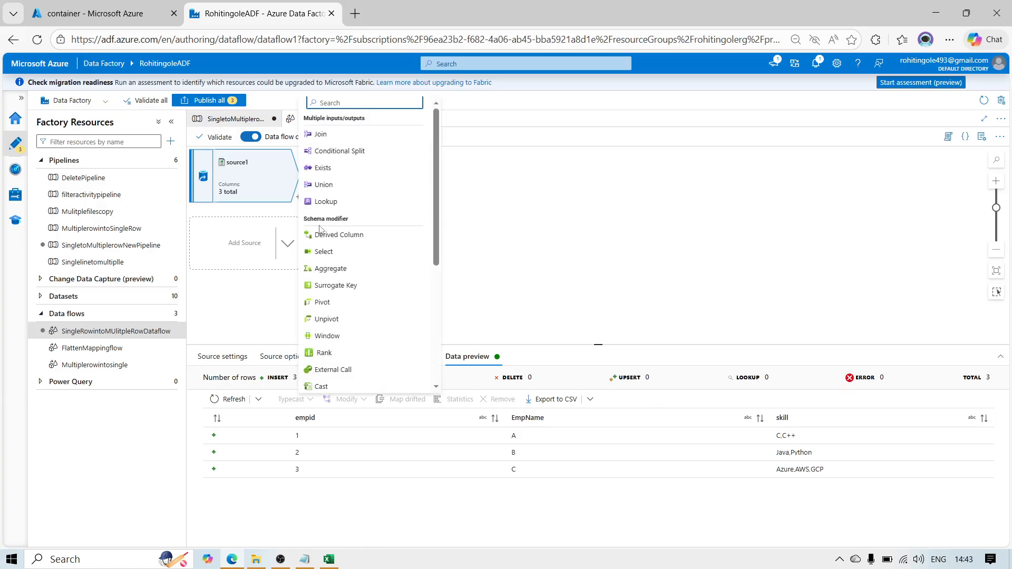
{"action": "left_click", "coordinate": [326, 237]}
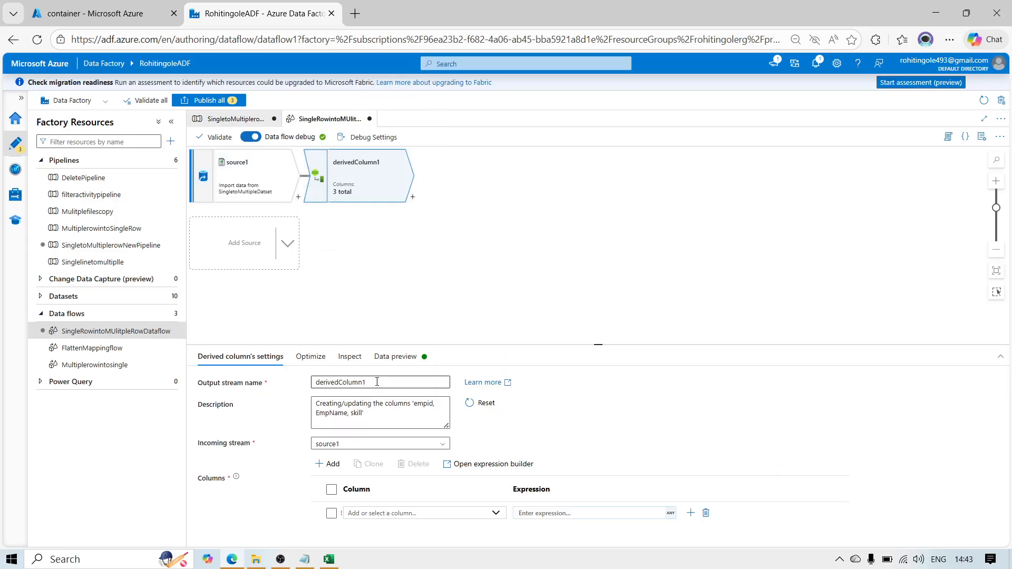
{"action": "left_click", "coordinate": [340, 446]}
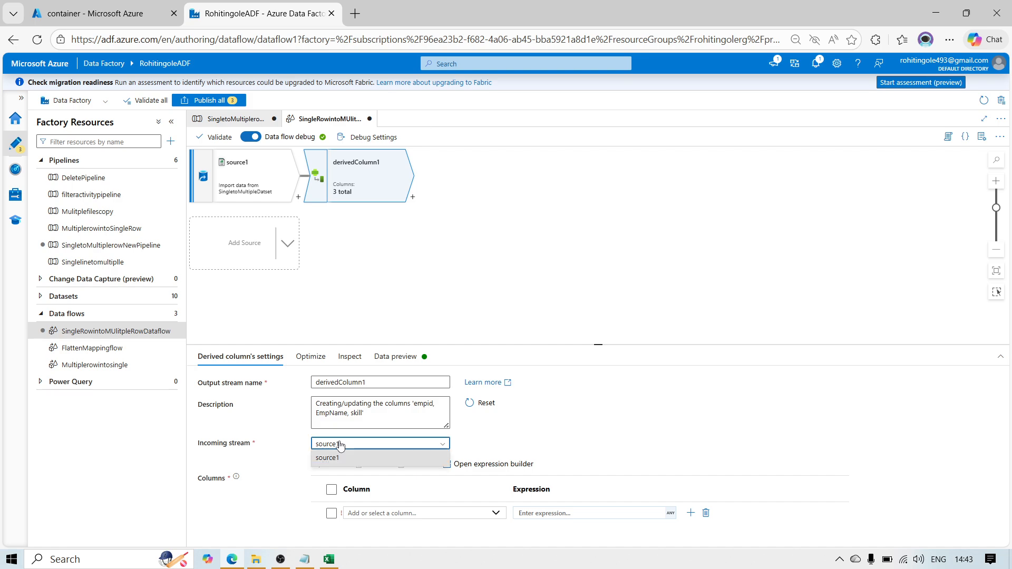
{"action": "left_click", "coordinate": [332, 458]}
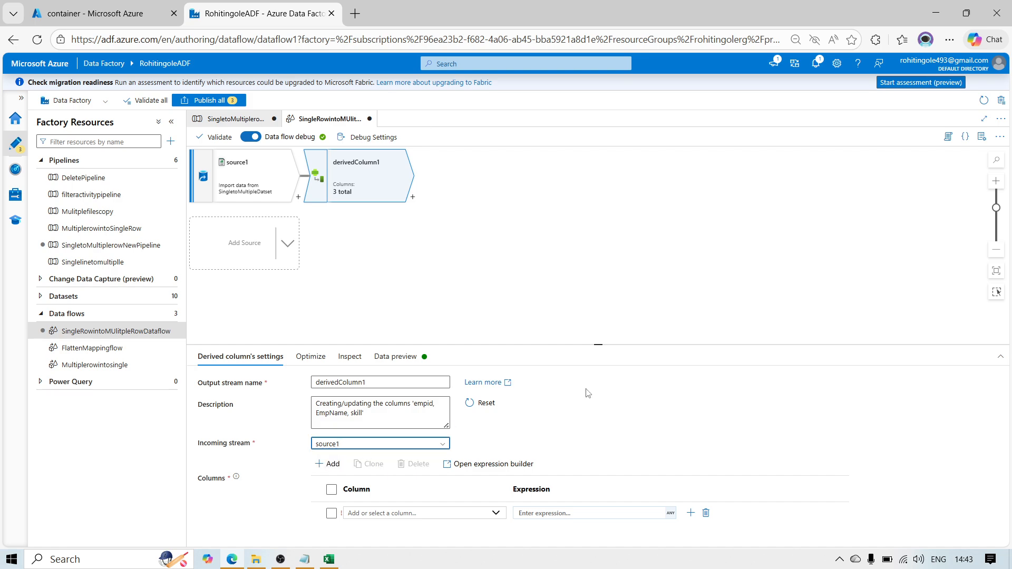
Step: Select skill as the column for derivedColumn1 to update and open the expression builder for it
{"action": "left_click", "coordinate": [496, 514]}
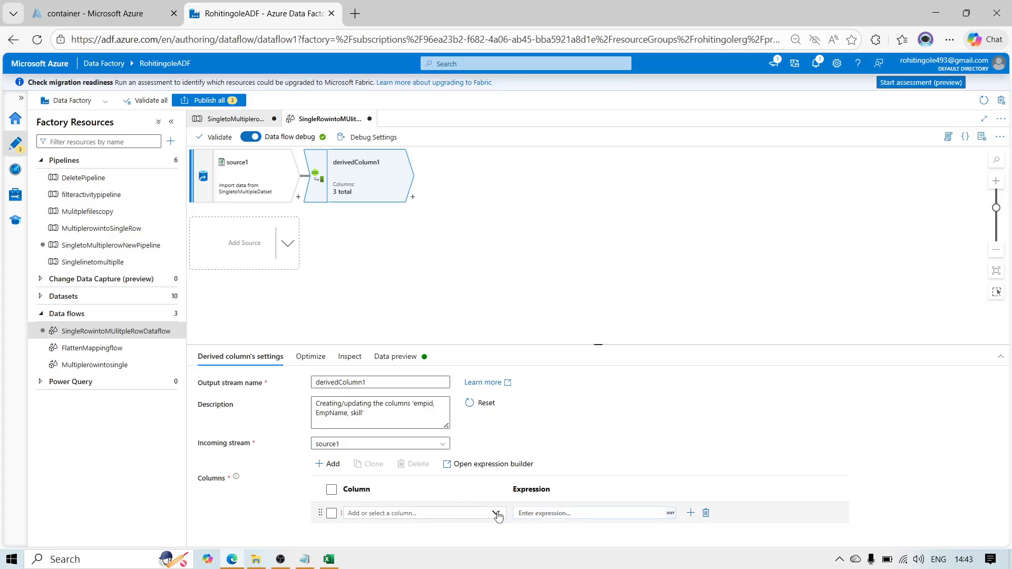
{"action": "left_click", "coordinate": [390, 497]}
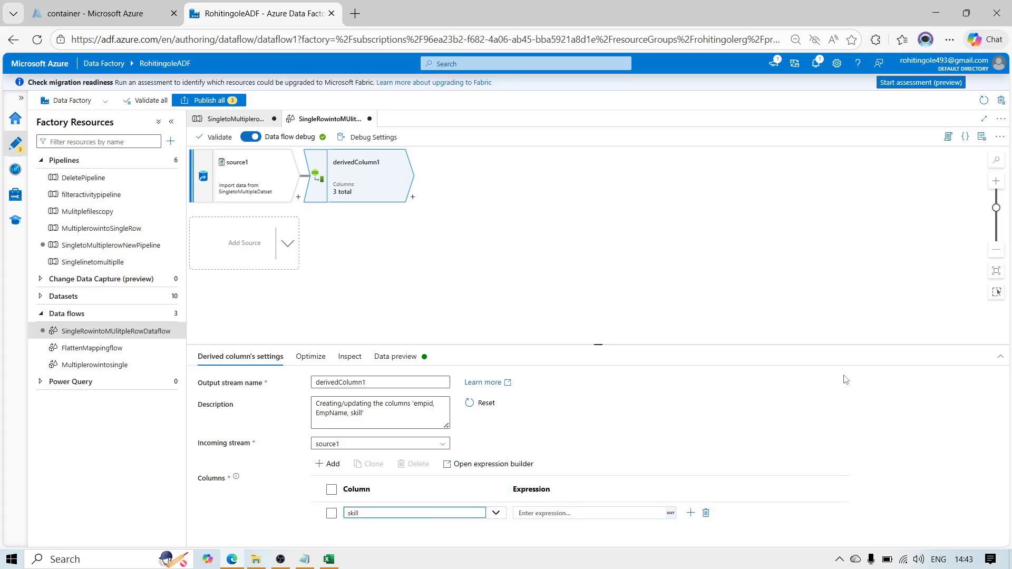
{"action": "left_click", "coordinate": [556, 514]}
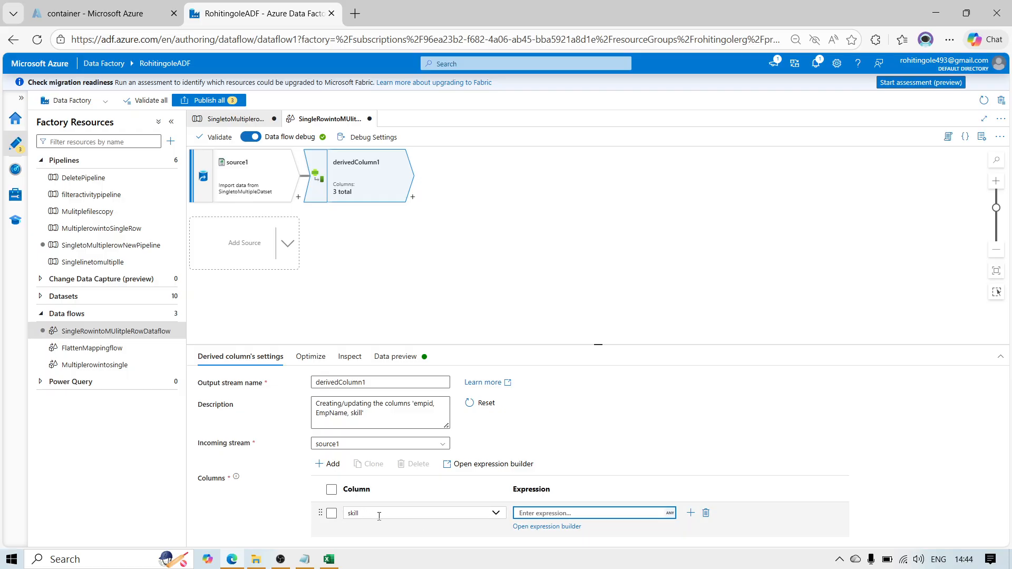
{"action": "left_click", "coordinate": [533, 529]}
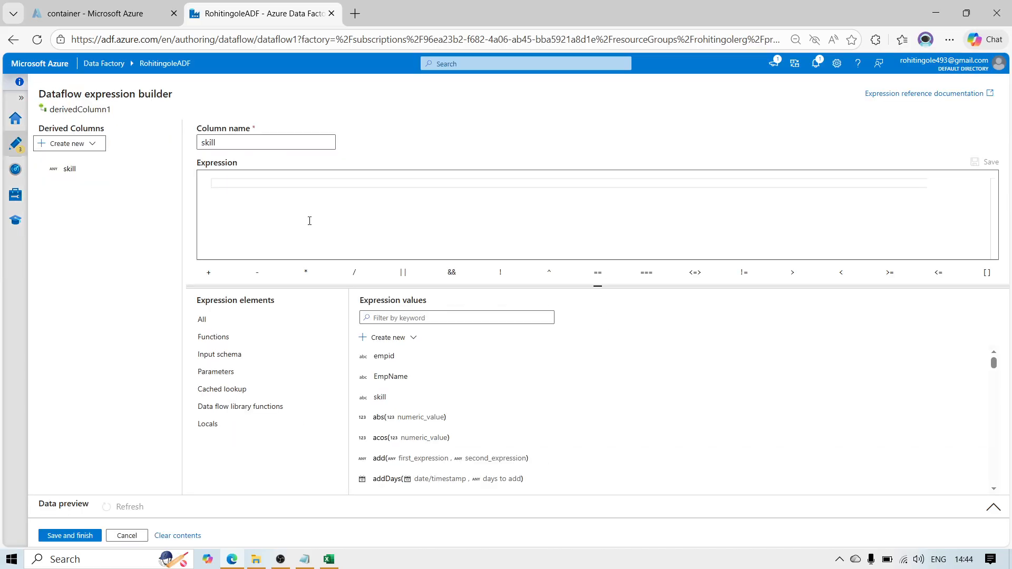
Step: Insert the split function in the expression and use the skill column as its string to split
{"action": "left_click", "coordinate": [233, 182]}
{"action": "key", "text": "ctrl+space"}
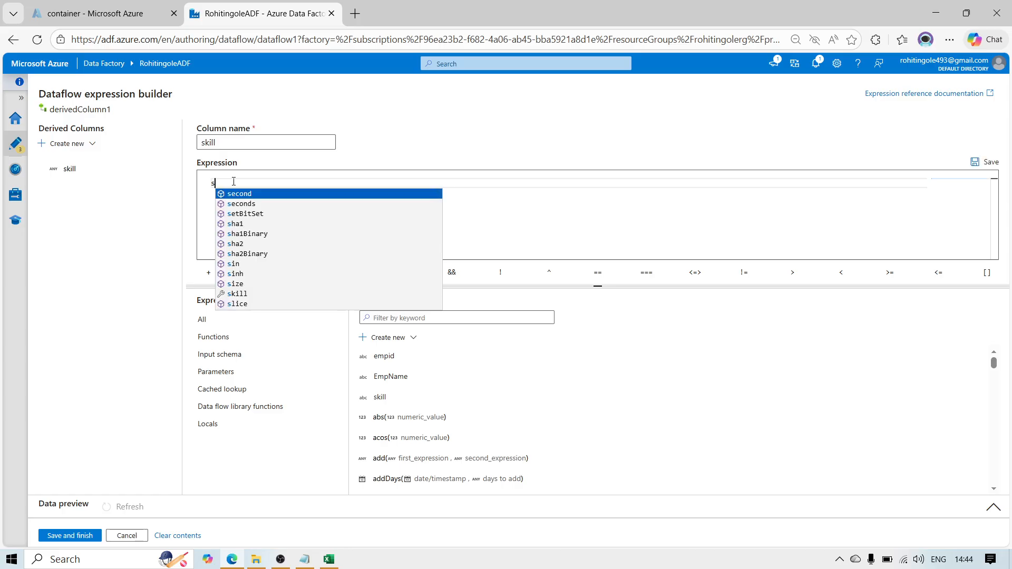
{"action": "type", "text": "sp"}
{"action": "key", "text": "Return"}
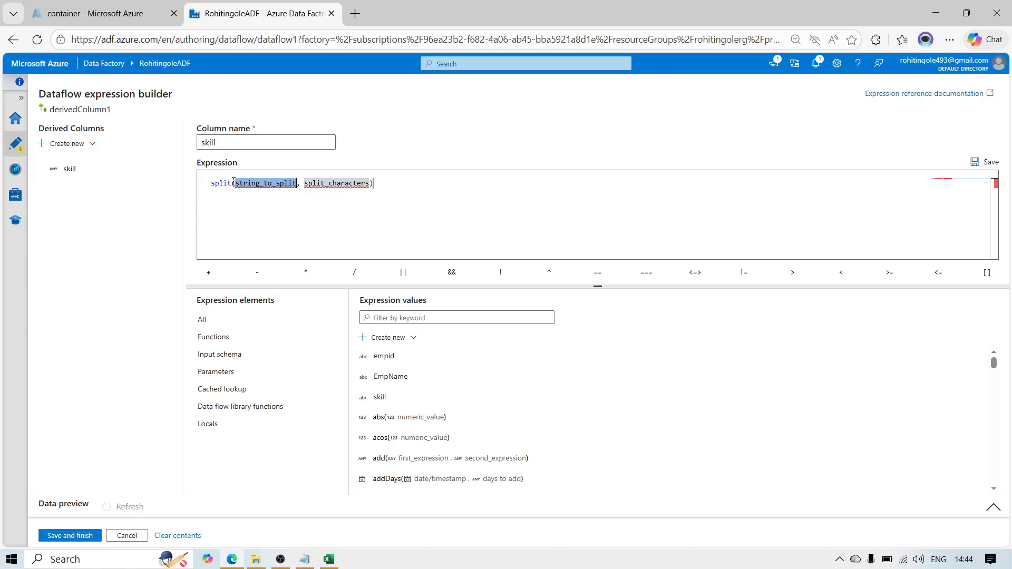
{"action": "key", "text": "BackSpace"}
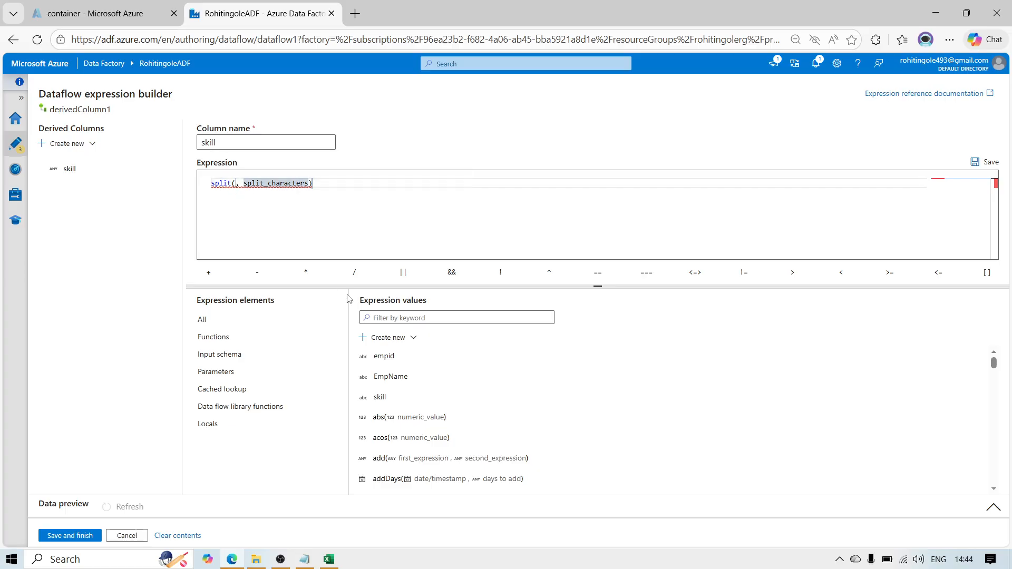
{"action": "left_click", "coordinate": [379, 399]}
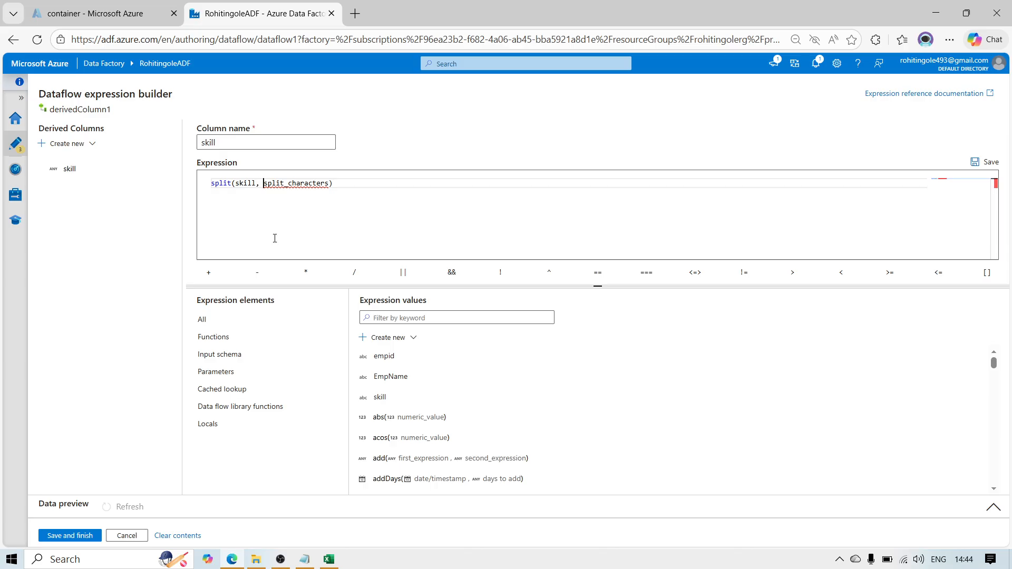
Step: Replace the split_characters placeholder with ',' so the expression reads split(skill, ',')
{"action": "key", "text": "Right"}
{"action": "key", "text": "Right"}
{"action": "key", "text": "Right"}
{"action": "key", "text": "shift+Right"}
{"action": "key", "text": "shift+Right"}
{"action": "key", "text": "shift+Right"}
{"action": "key", "text": "shift+Right"}
{"action": "key", "text": "shift+Right"}
{"action": "key", "text": "shift+Right"}
{"action": "key", "text": "shift+Right"}
{"action": "key", "text": "shift+Right"}
{"action": "key", "text": "shift+Right"}
{"action": "key", "text": "shift+Right"}
{"action": "key", "text": "shift+Right"}
{"action": "key", "text": "shift+Right"}
{"action": "key", "text": "shift+Right"}
{"action": "key", "text": "shift+Right"}
{"action": "key", "text": "shift+Right"}
{"action": "key", "text": "shift+Right"}
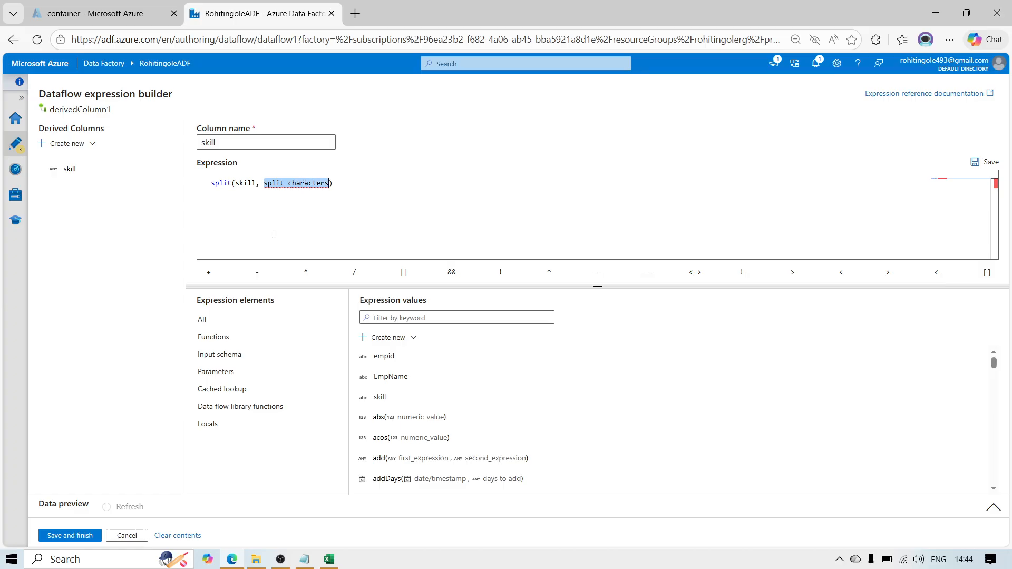
{"action": "type", "text": "',"}
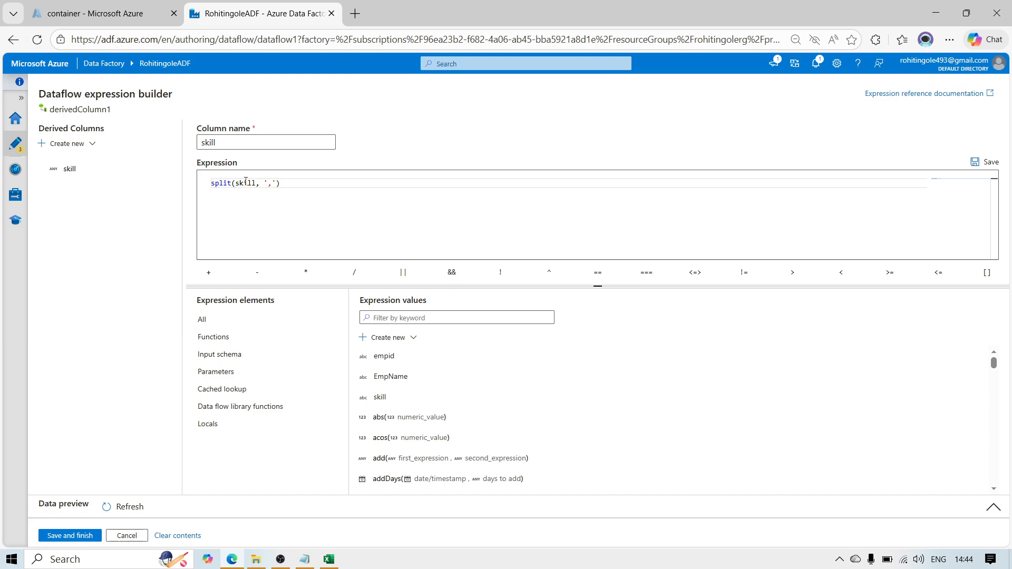
Step: Save the finished skill expression and refresh derivedColumn1's data preview
{"action": "left_click", "coordinate": [271, 185]}
{"action": "left_click", "coordinate": [70, 536]}
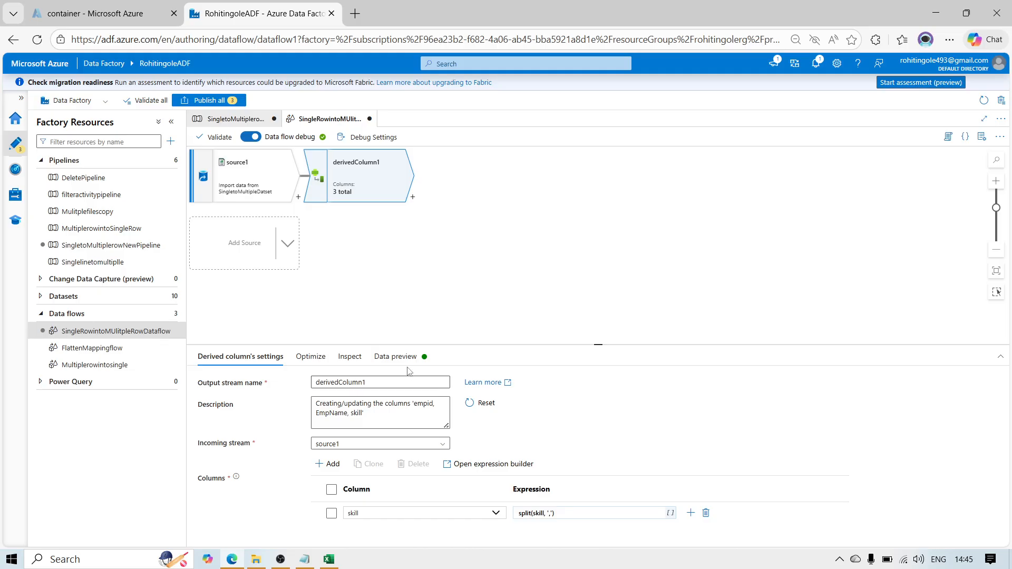
{"action": "left_click", "coordinate": [393, 357]}
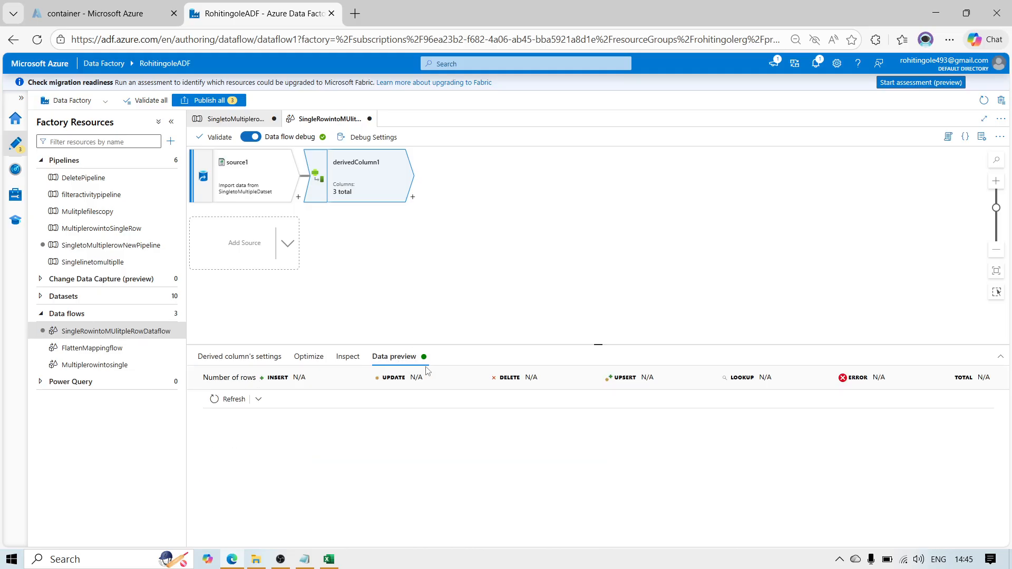
{"action": "left_click", "coordinate": [232, 403]}
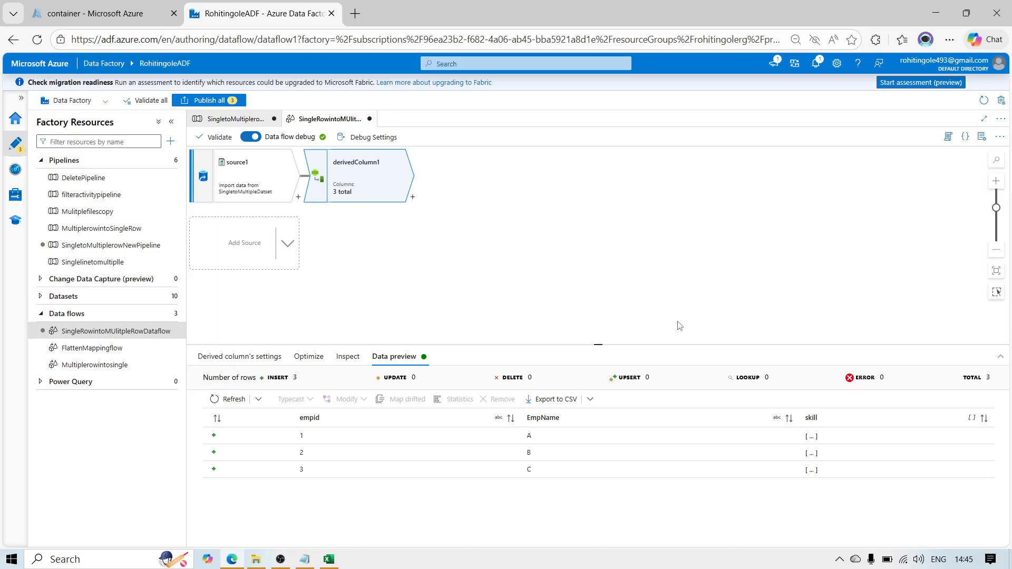
Step: Add a Flatten transformation after derivedColumn1 in the data flow
{"action": "left_click", "coordinate": [413, 197]}
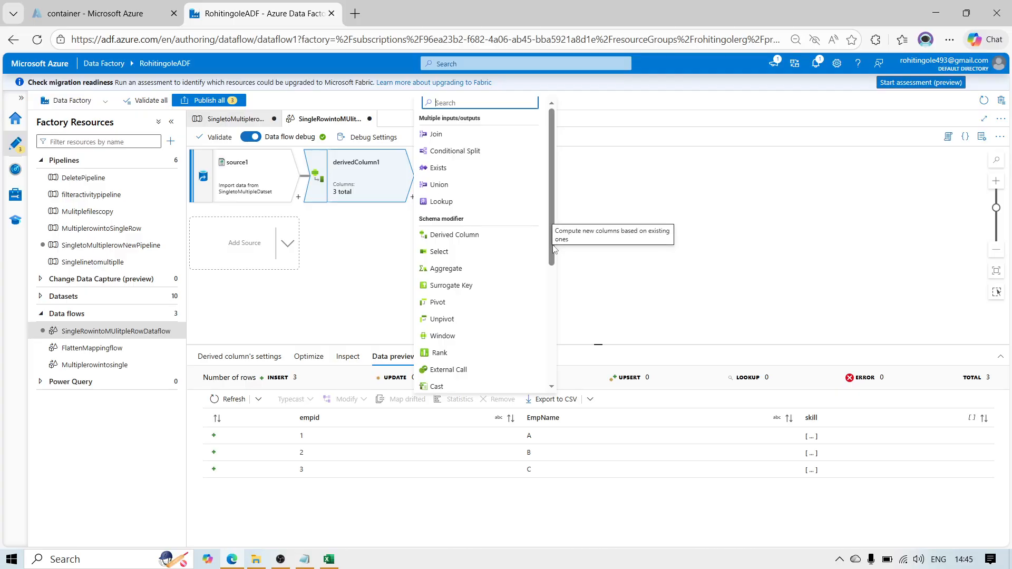
{"action": "left_click_drag", "start_coordinate": [546, 306], "coordinate": [545, 336]}
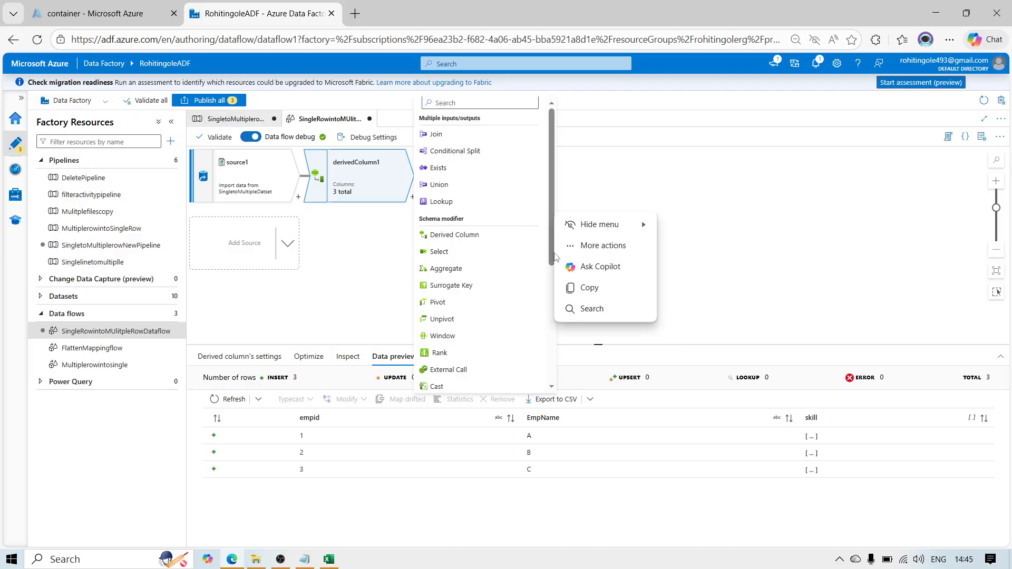
{"action": "left_click_drag", "start_coordinate": [553, 254], "coordinate": [540, 374]}
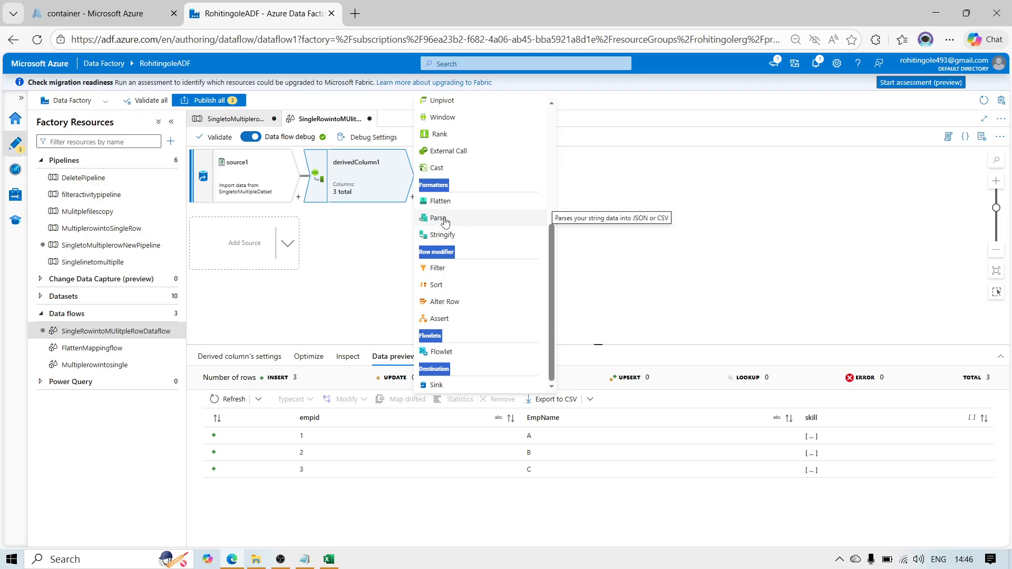
{"action": "left_click", "coordinate": [446, 203]}
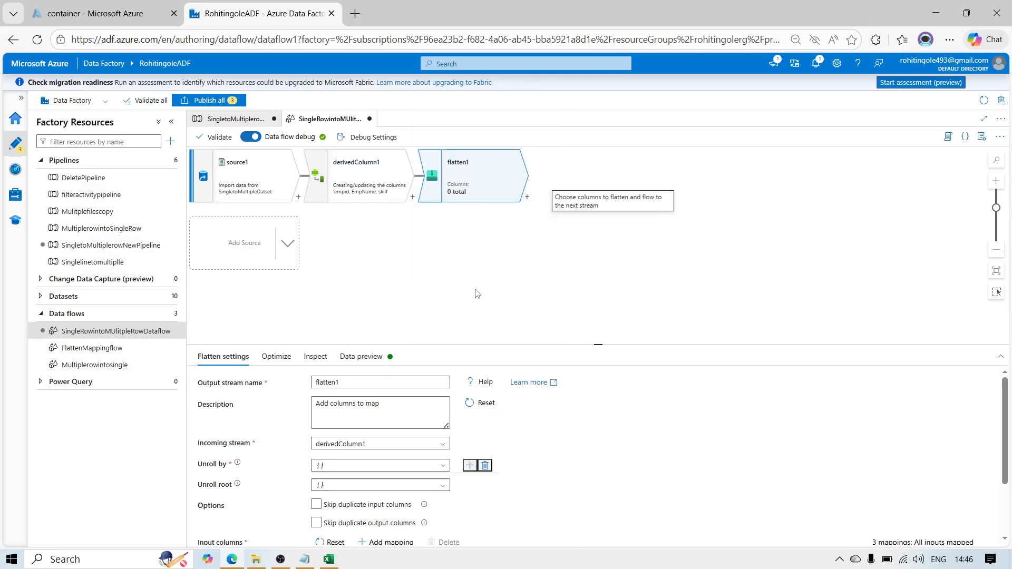
Step: Set flatten1 to unroll by the skill array and load its data preview
{"action": "left_click", "coordinate": [383, 466]}
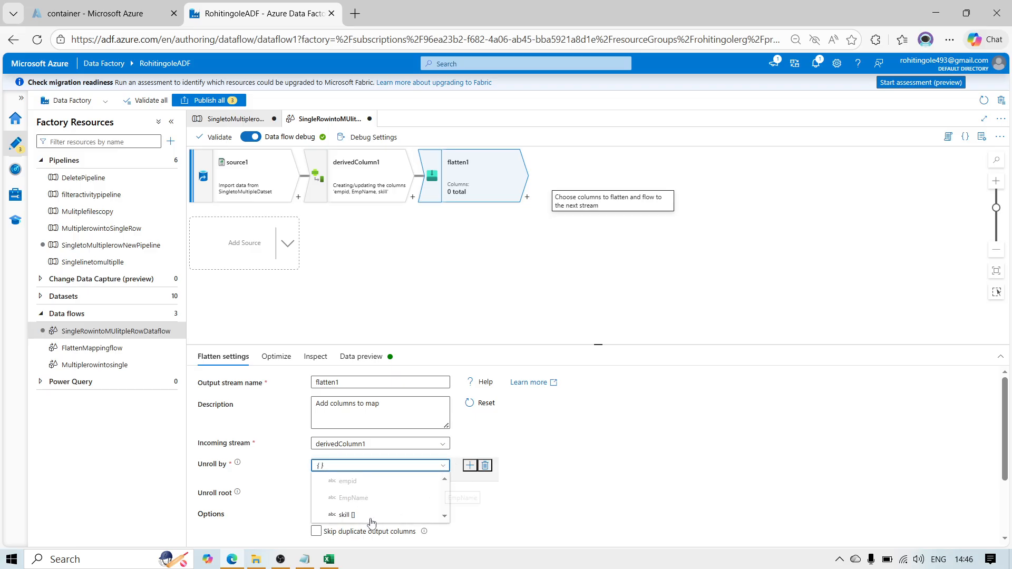
{"action": "left_click", "coordinate": [348, 515]}
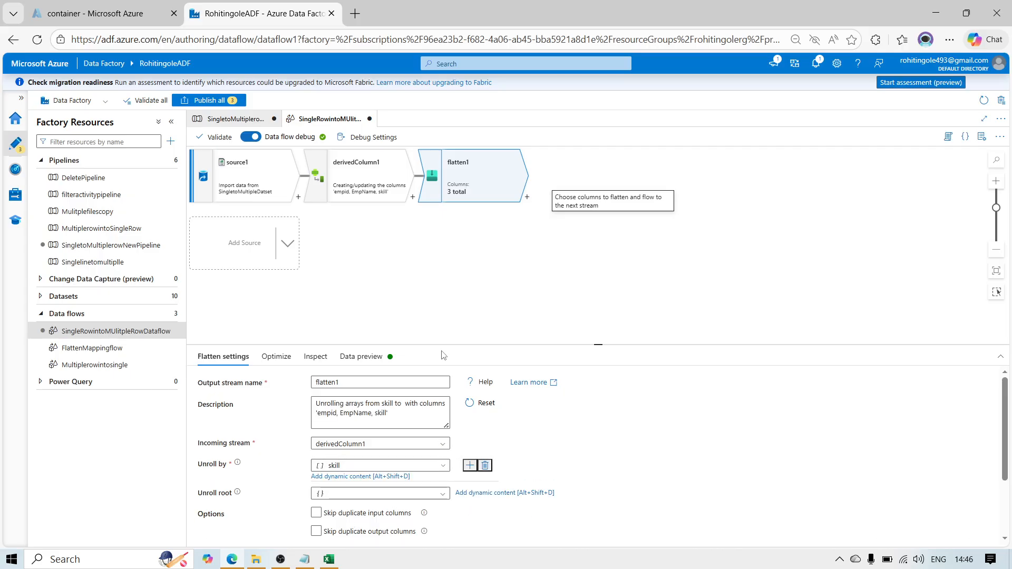
{"action": "left_click", "coordinate": [376, 358]}
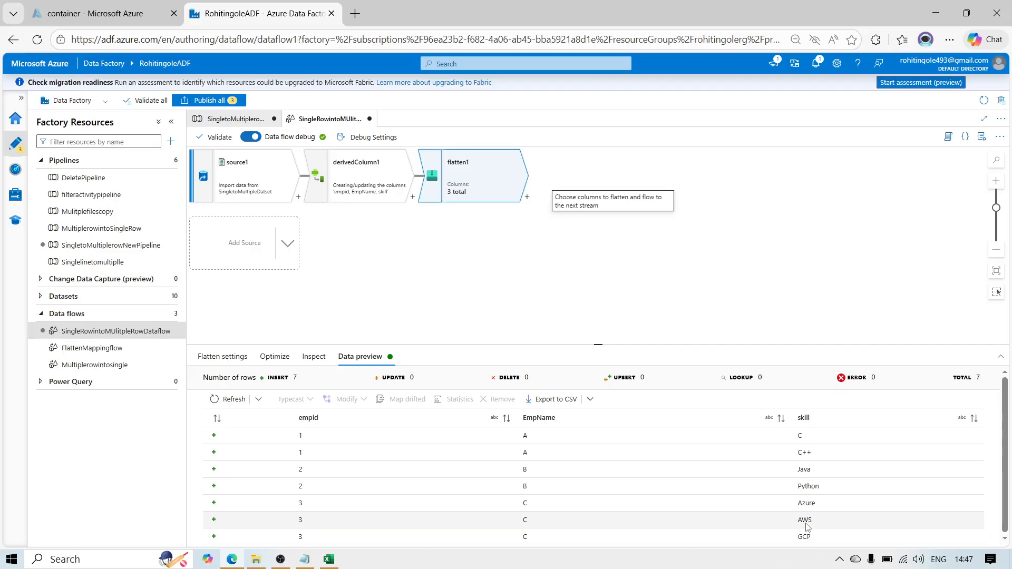
Step: Add a Sink transformation after flatten1 as the data flow's destination
{"action": "left_click", "coordinate": [528, 198]}
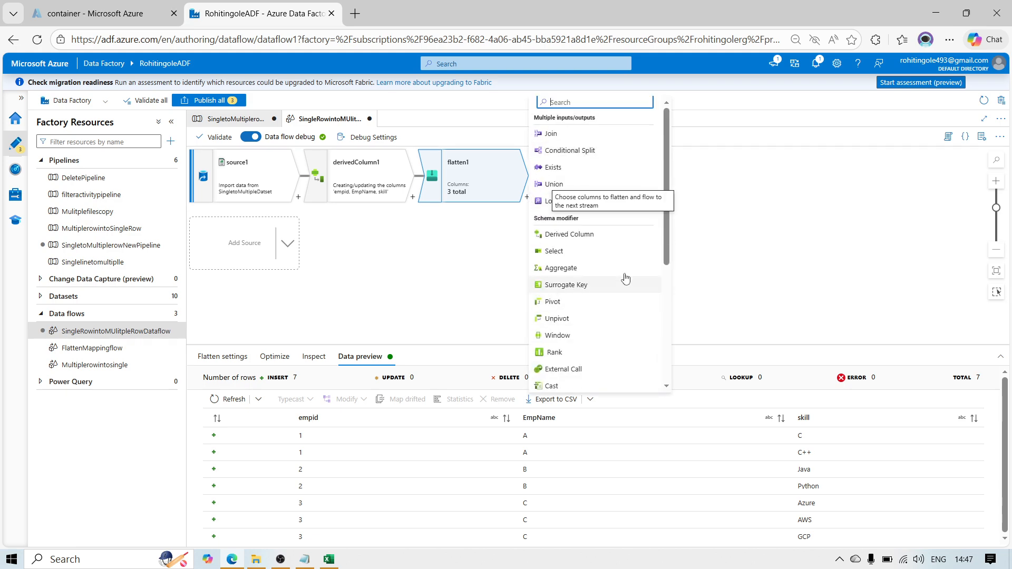
{"action": "left_click_drag", "start_coordinate": [667, 267], "coordinate": [668, 380]}
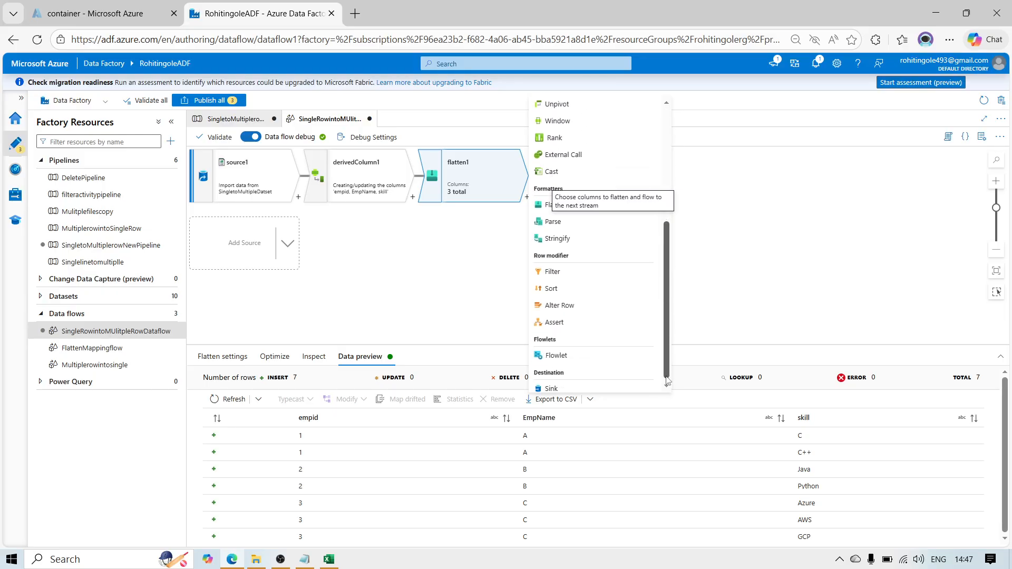
{"action": "left_click", "coordinate": [600, 387]}
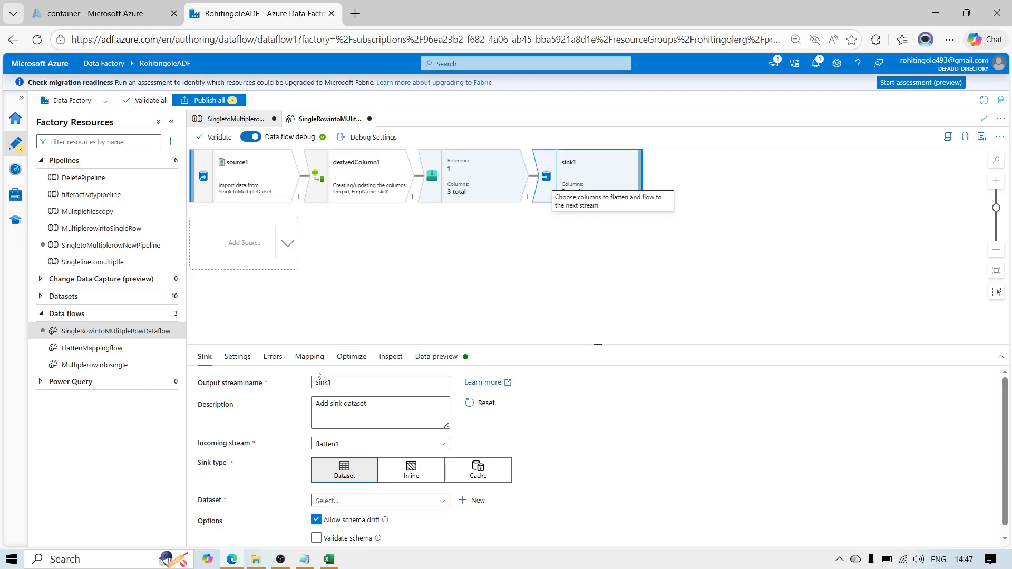
Step: Start a new dataset for sink1 with Azure Blob Storage as the data store and DelimitedText as the format
{"action": "left_click", "coordinate": [474, 501]}
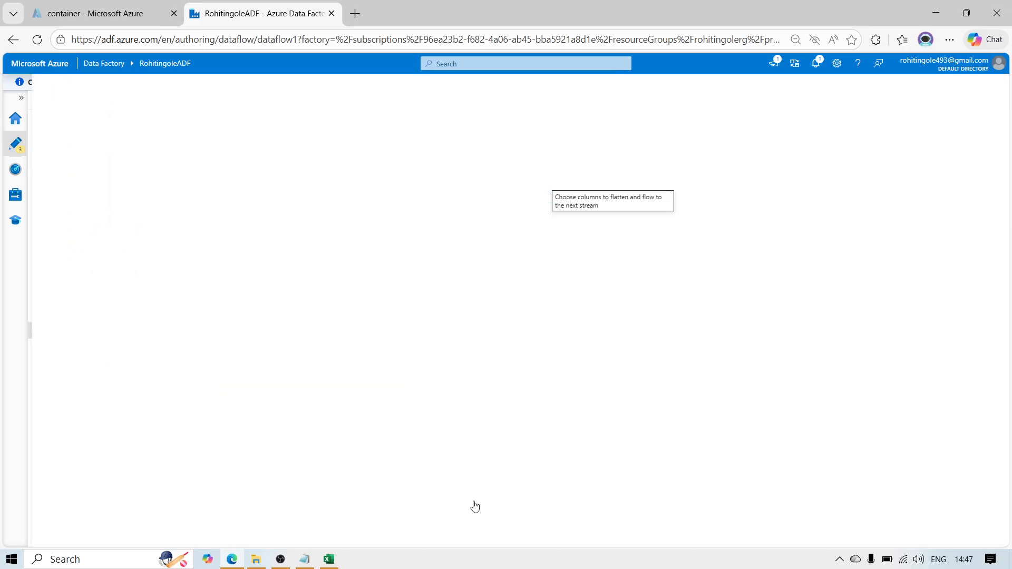
{"action": "left_click", "coordinate": [838, 232]}
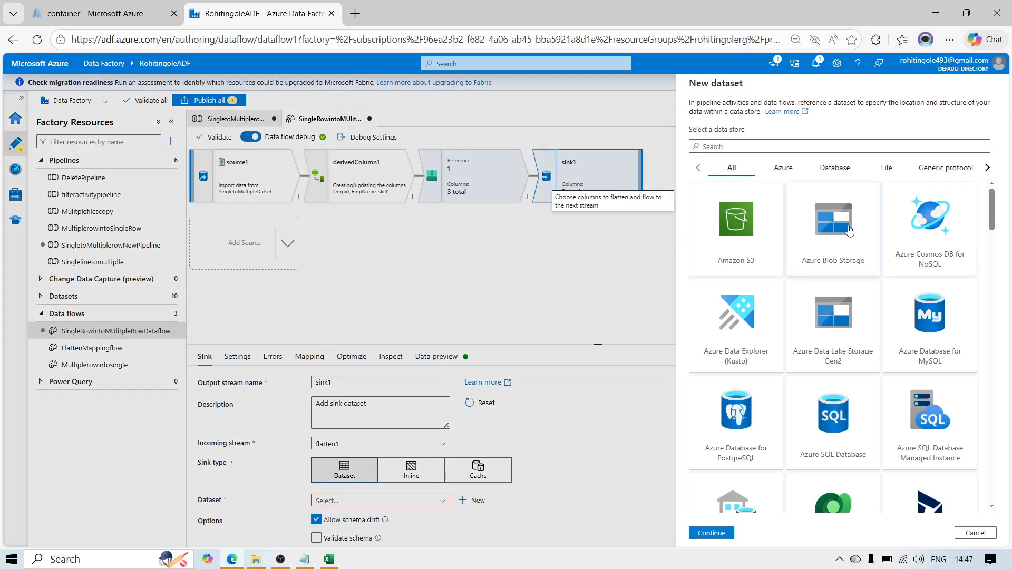
{"action": "left_click", "coordinate": [724, 531]}
{"action": "left_click", "coordinate": [826, 169]}
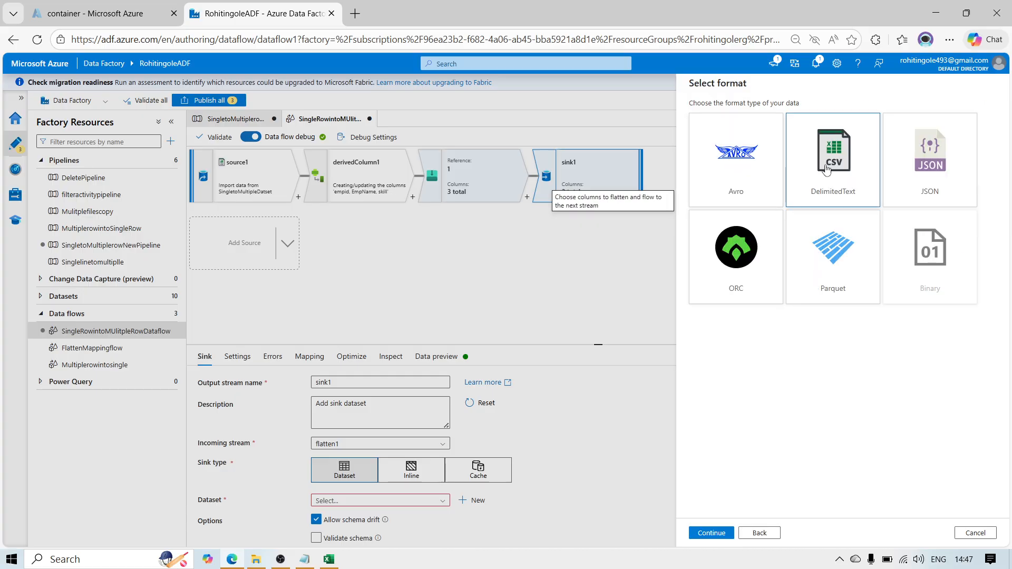
{"action": "left_click", "coordinate": [712, 533]}
Step: Name the sink dataset FinalsingleintoMutltipelDataset and assign it the linked service Adlsls
{"action": "left_click_drag", "start_coordinate": [756, 116], "coordinate": [638, 122]}
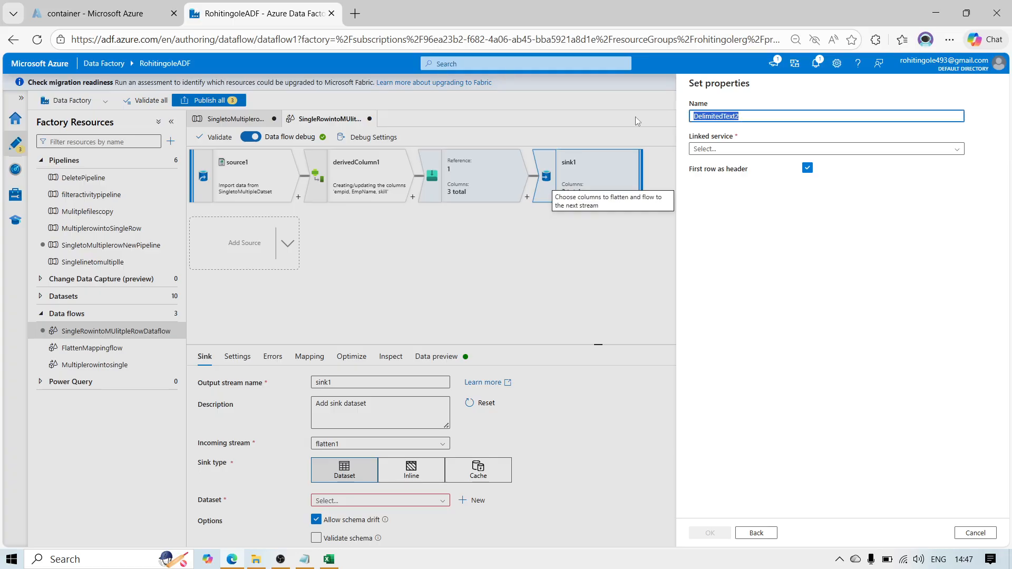
{"action": "type", "text": "FinalsingleintoMutltipelDataset"}
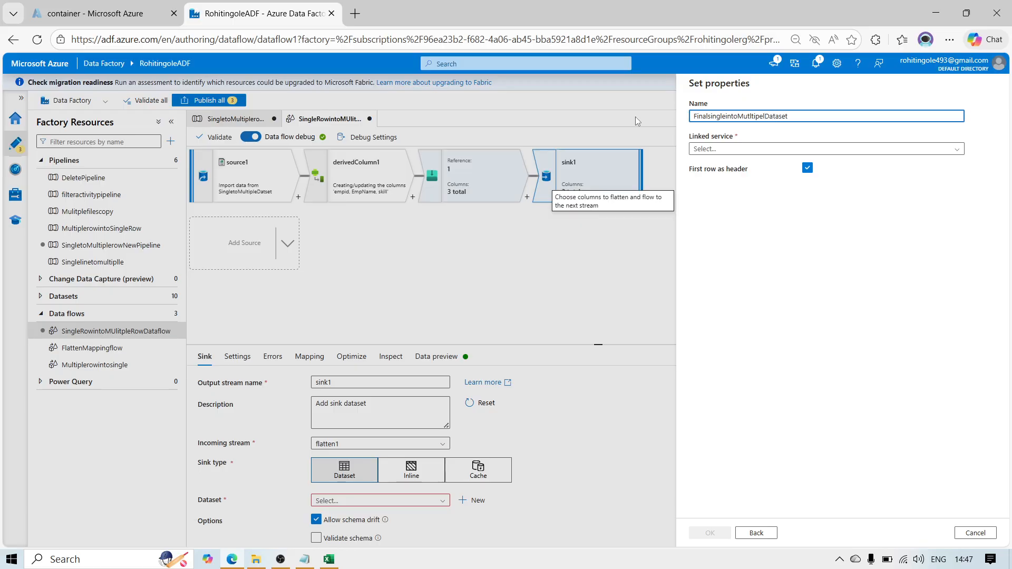
{"action": "left_click", "coordinate": [722, 149]}
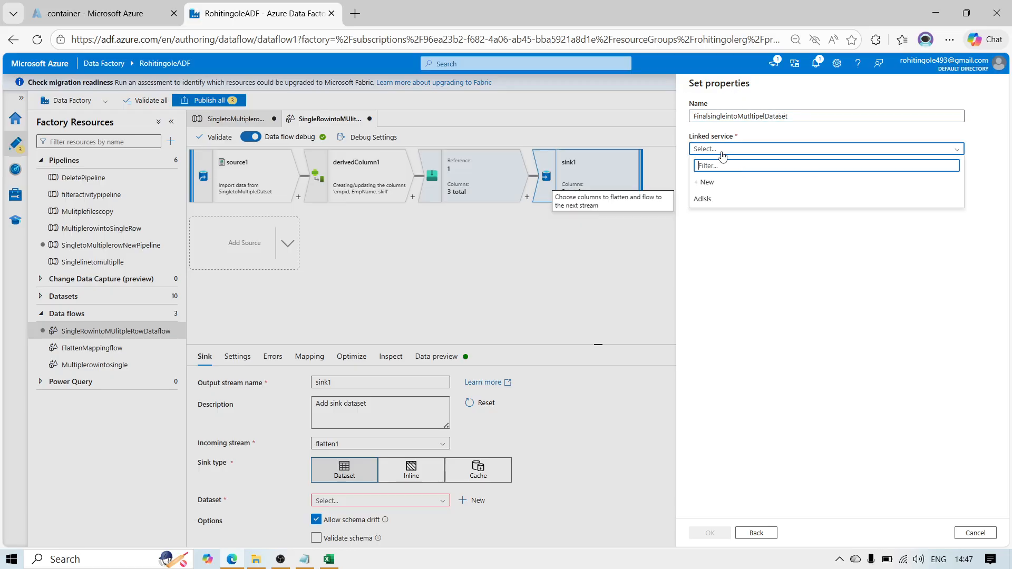
{"action": "left_click", "coordinate": [710, 207]}
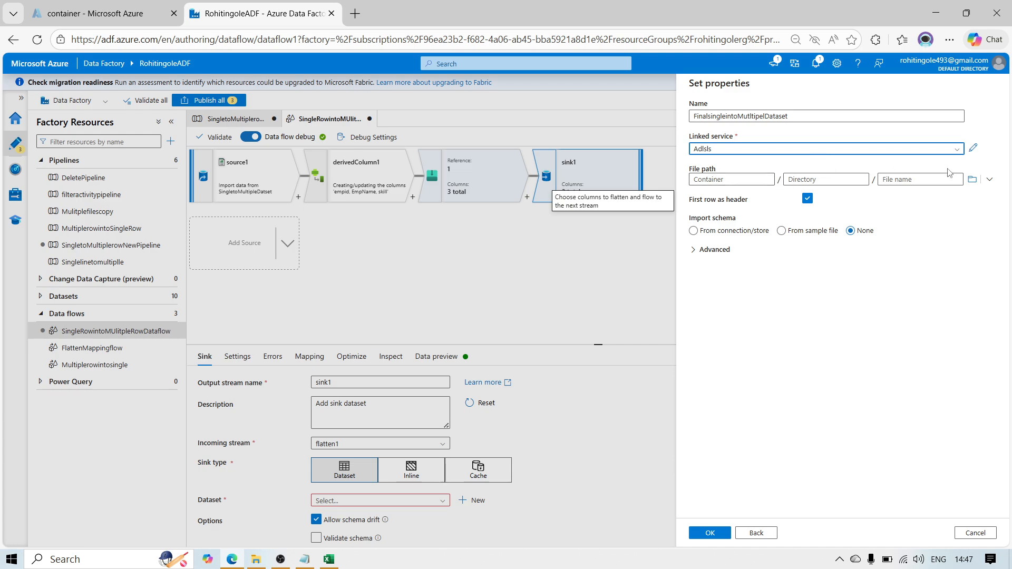
Step: Set the sink dataset's file path to the container/Input folder, set schema import to None and create the dataset
{"action": "left_click", "coordinate": [973, 179]}
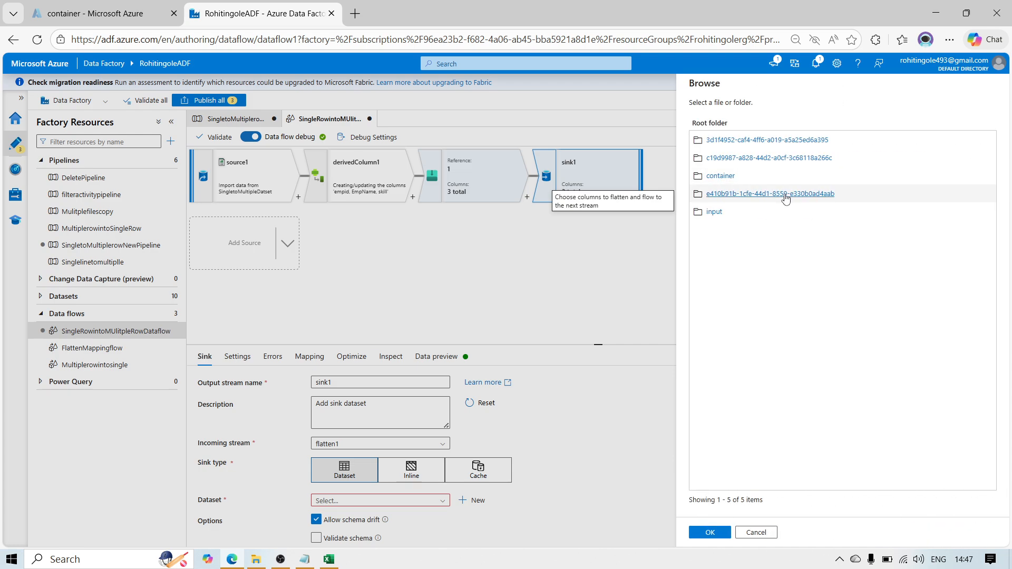
{"action": "left_click", "coordinate": [721, 176]}
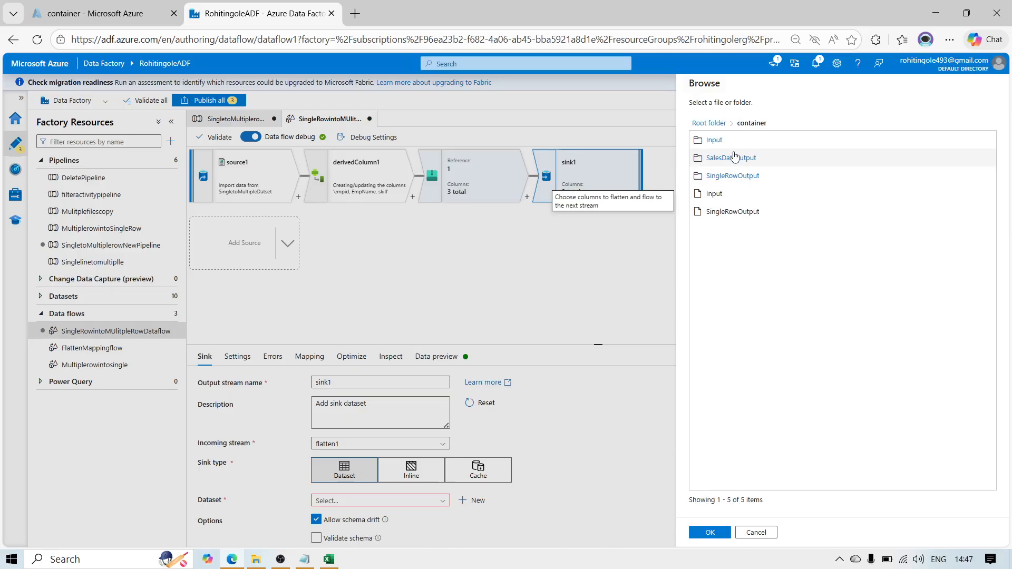
{"action": "left_click", "coordinate": [726, 139]}
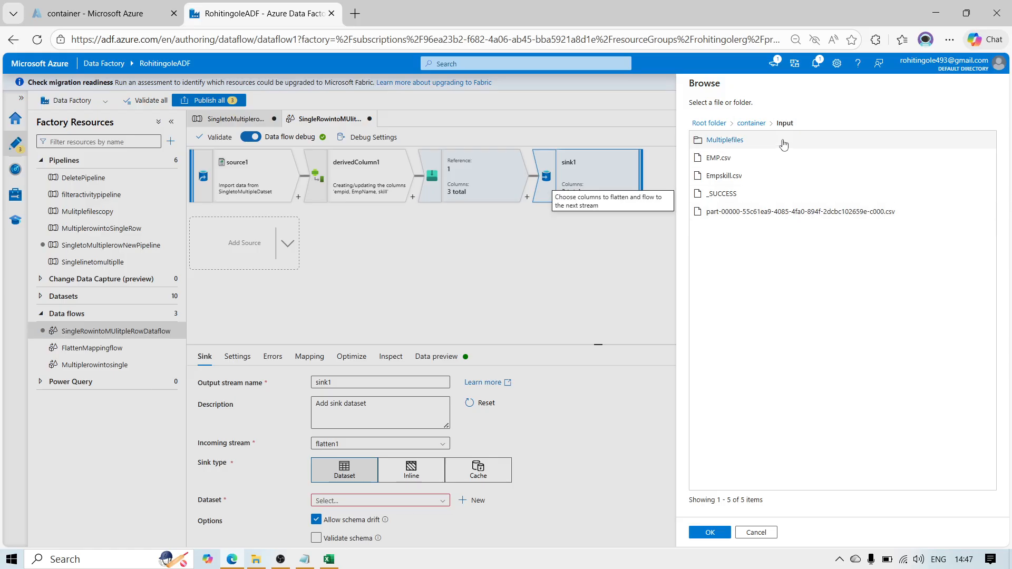
{"action": "left_click", "coordinate": [711, 533]}
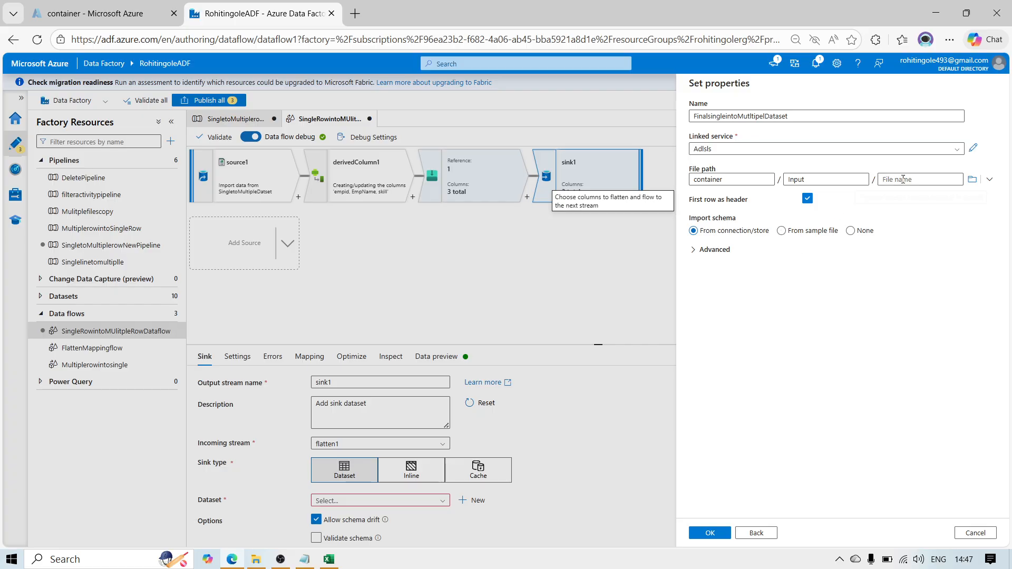
{"action": "left_click", "coordinate": [851, 231]}
{"action": "left_click", "coordinate": [710, 534]}
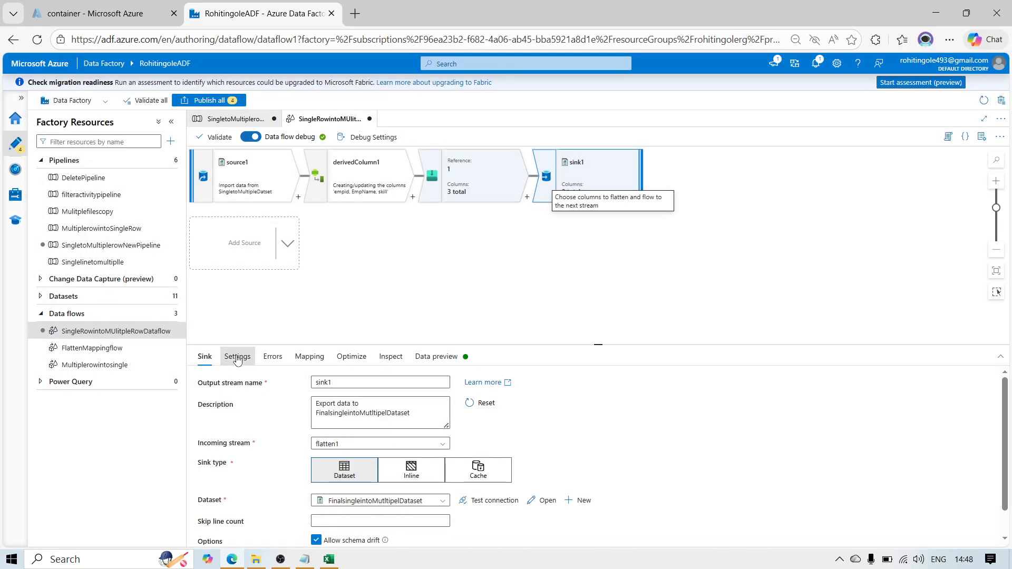
Step: Set sink1's file name option to Output to single file and apply a single partition
{"action": "left_click", "coordinate": [237, 357]}
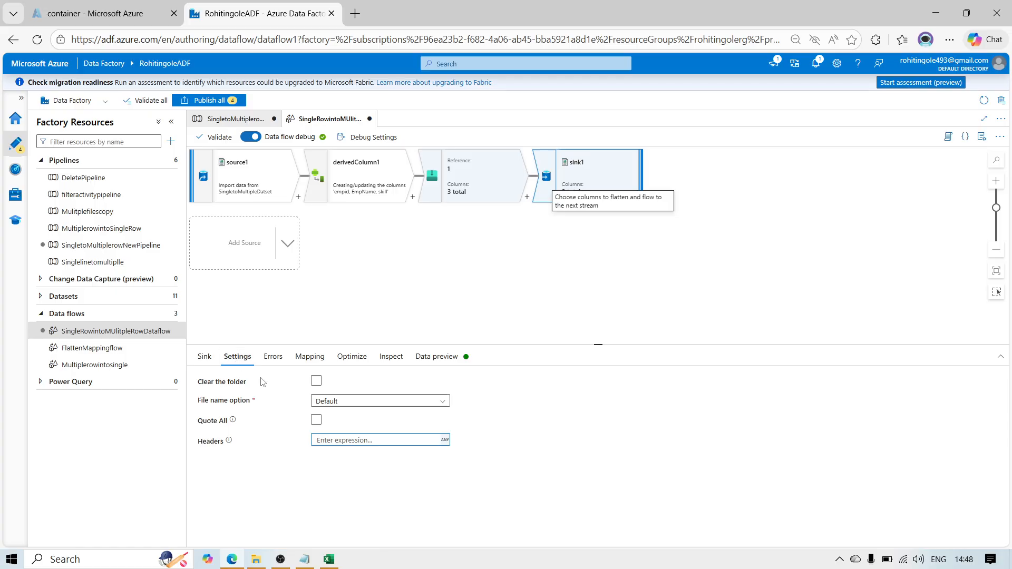
{"action": "left_click", "coordinate": [341, 401]}
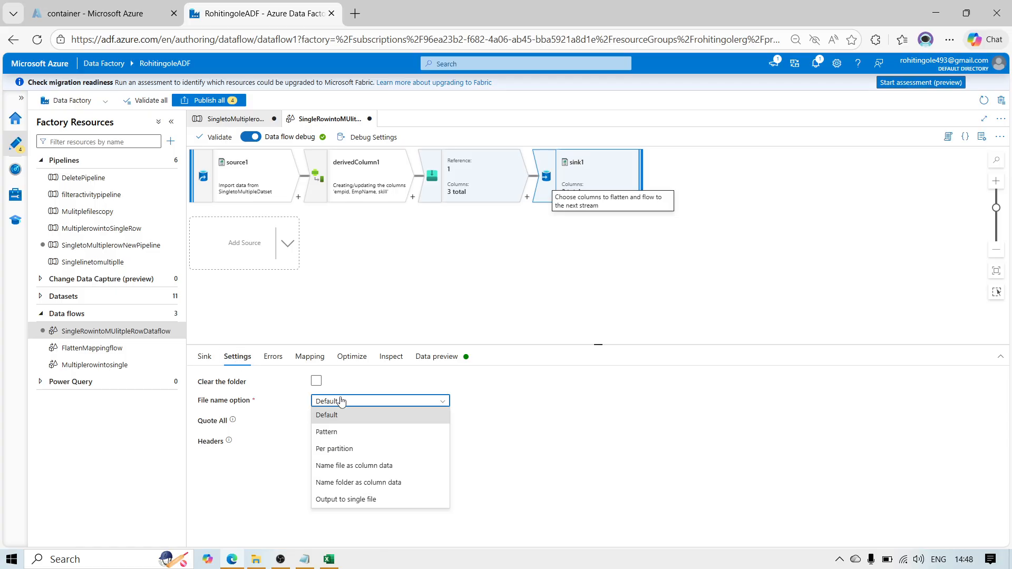
{"action": "left_click", "coordinate": [340, 499]}
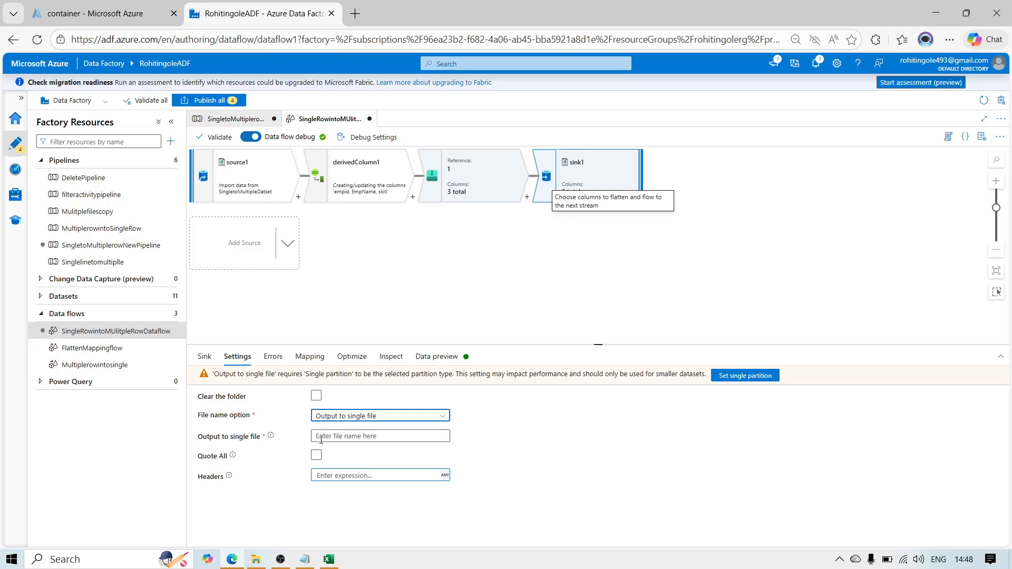
{"action": "left_click", "coordinate": [365, 435]}
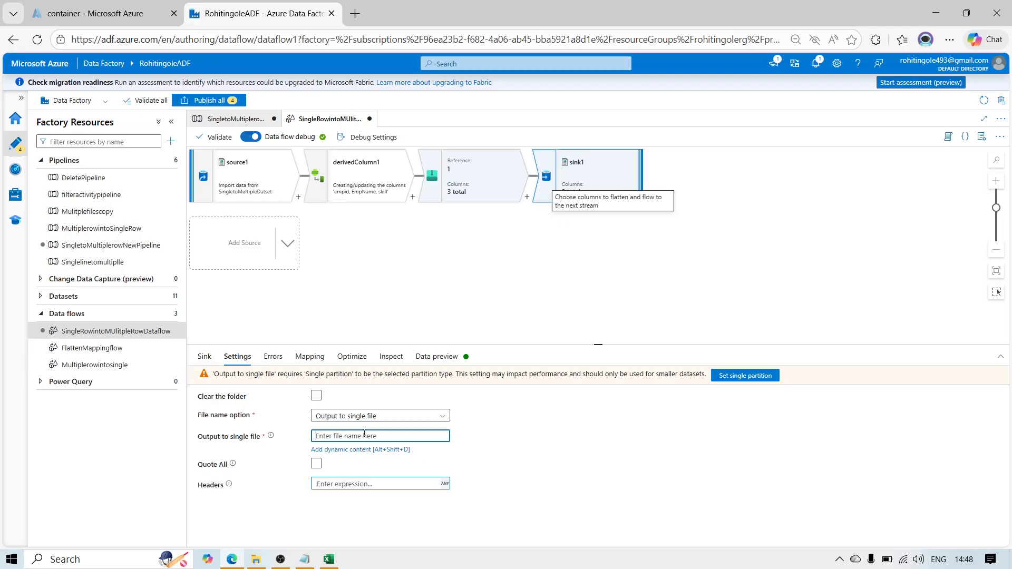
{"action": "left_click", "coordinate": [754, 377]}
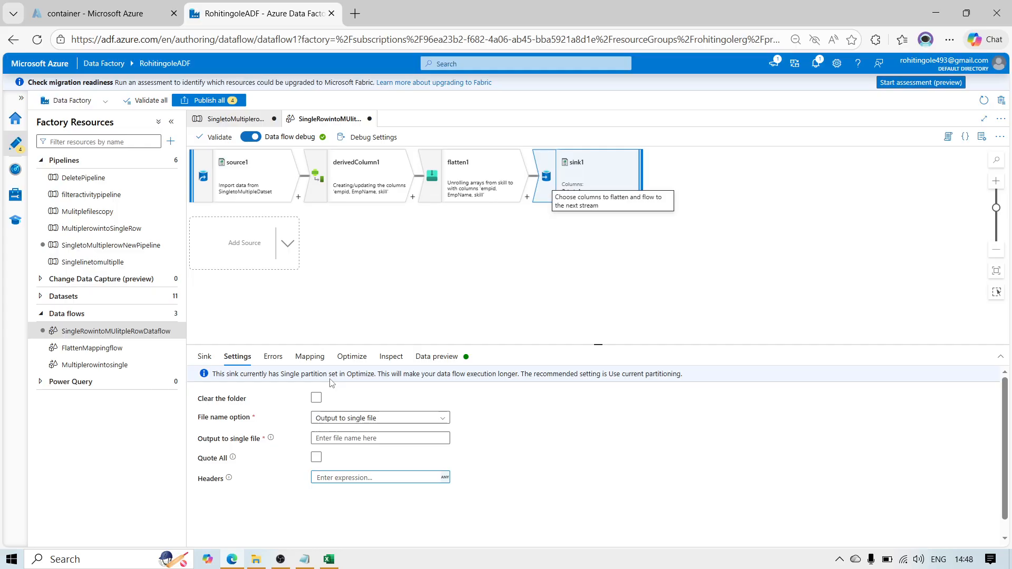
Step: Open sink1's data preview and read its upstream error details
{"action": "left_click", "coordinate": [438, 359]}
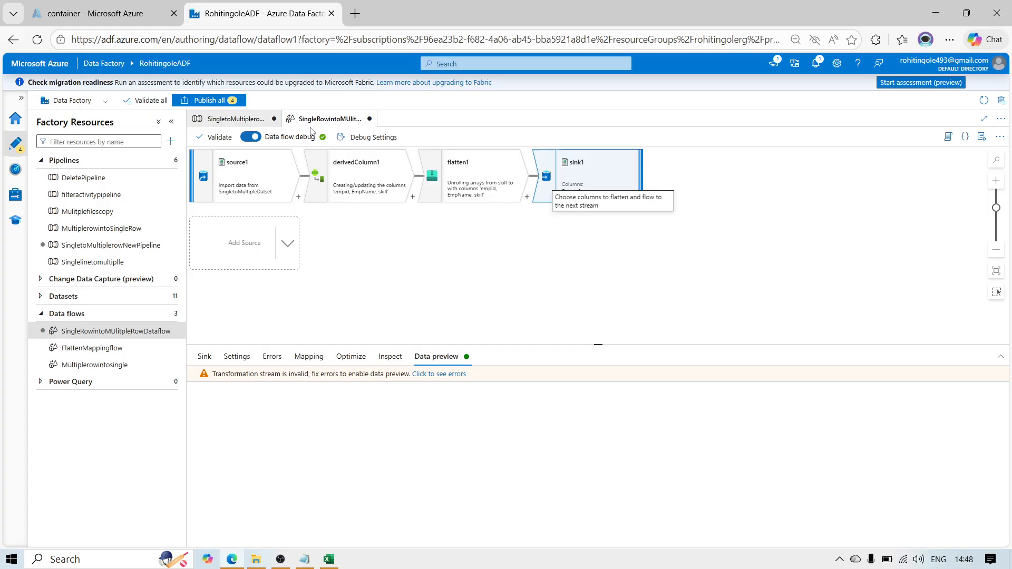
{"action": "left_click", "coordinate": [442, 375]}
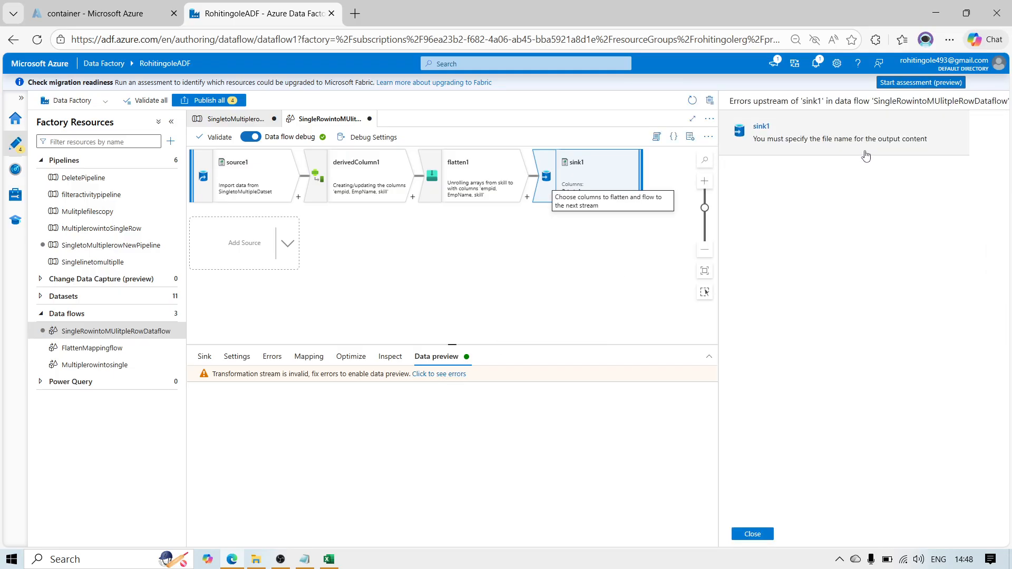
{"action": "left_click", "coordinate": [756, 535]}
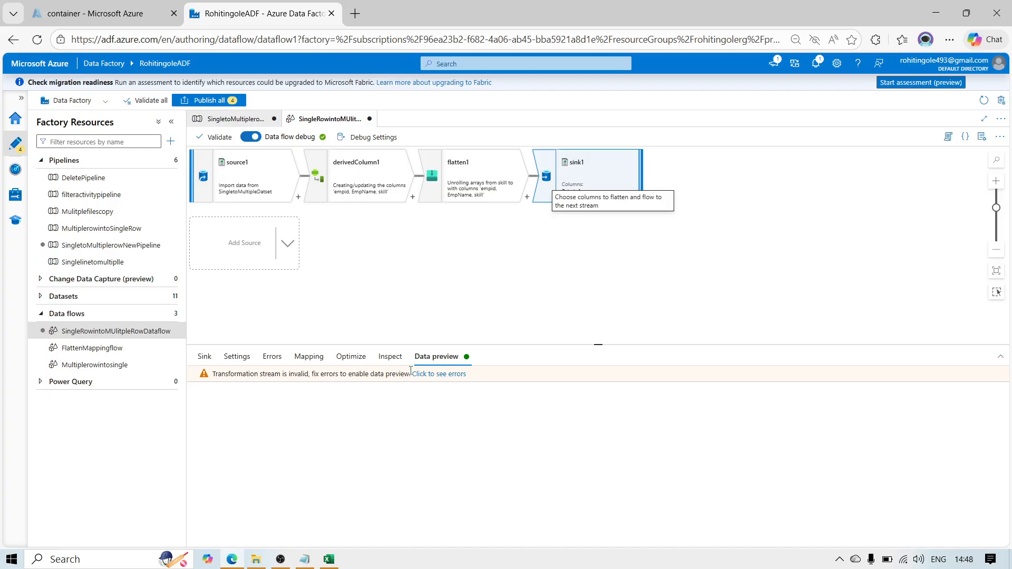
Step: Test the connection of sink1's dataset and review the remaining sink options
{"action": "left_click", "coordinate": [238, 358]}
{"action": "left_click", "coordinate": [205, 357]}
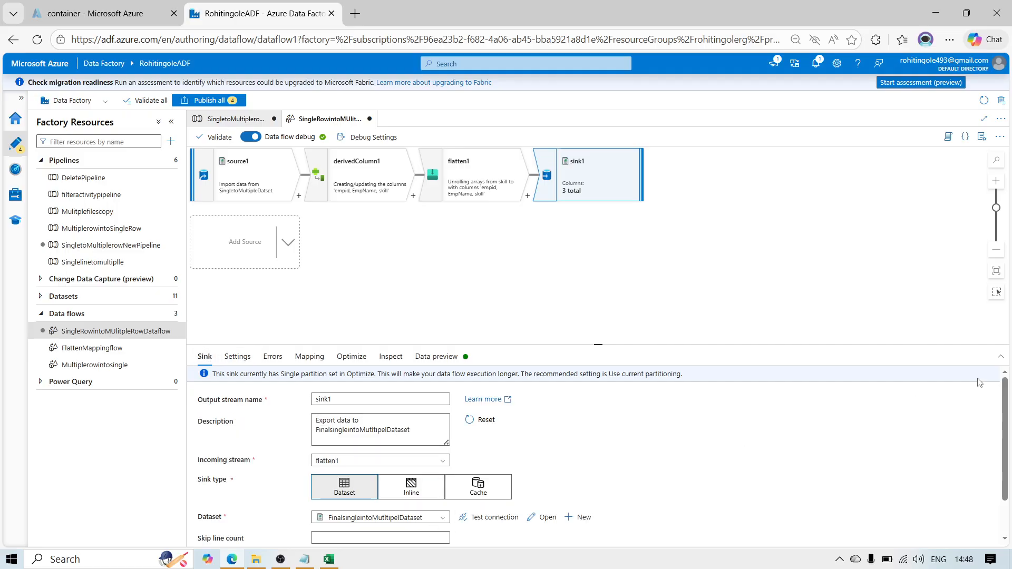
{"action": "left_click", "coordinate": [494, 518]}
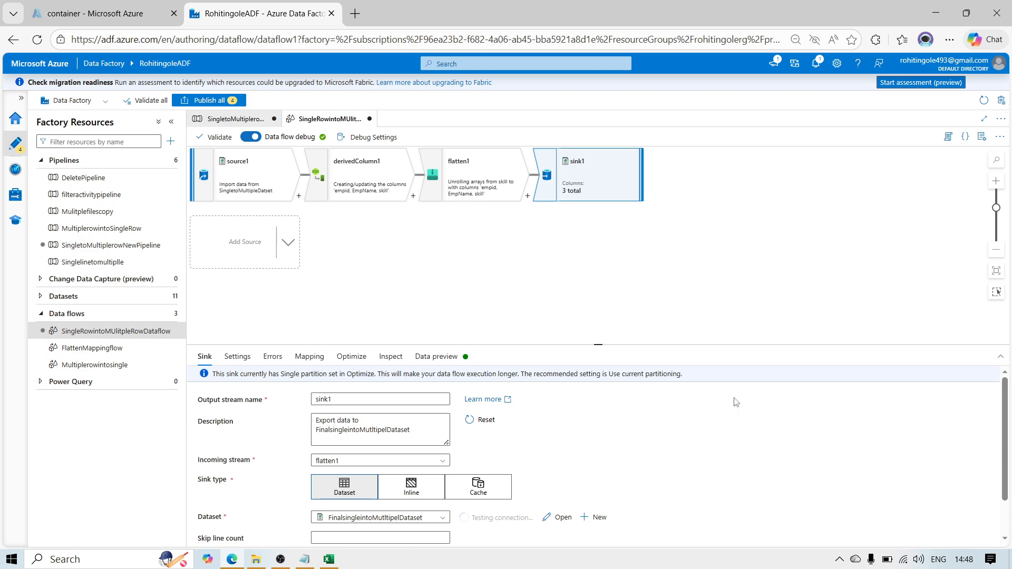
{"action": "left_click_drag", "start_coordinate": [1005, 382], "coordinate": [1005, 473]}
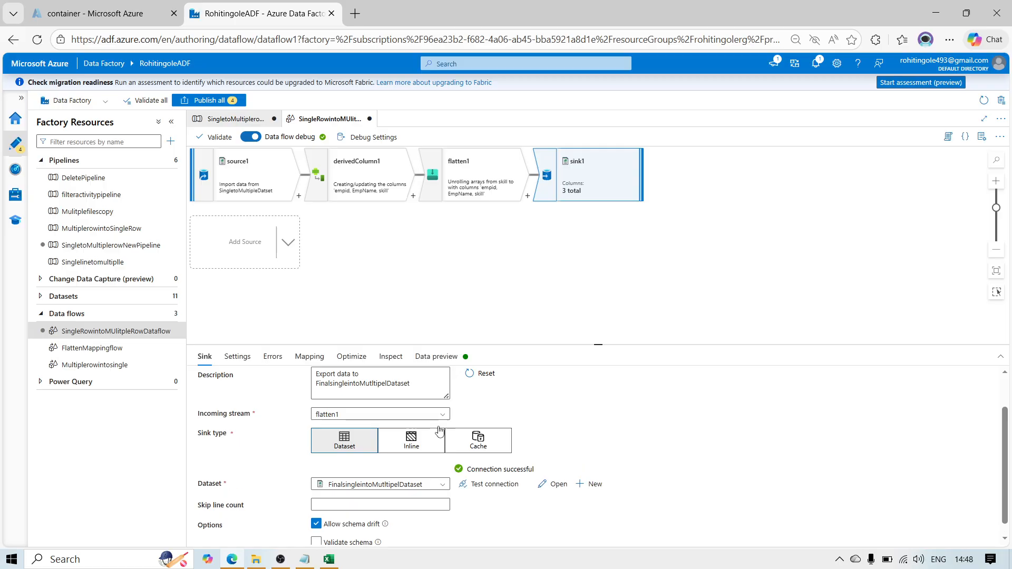
Step: Recheck sink1's data preview and its list of stream errors
{"action": "left_click", "coordinate": [437, 357]}
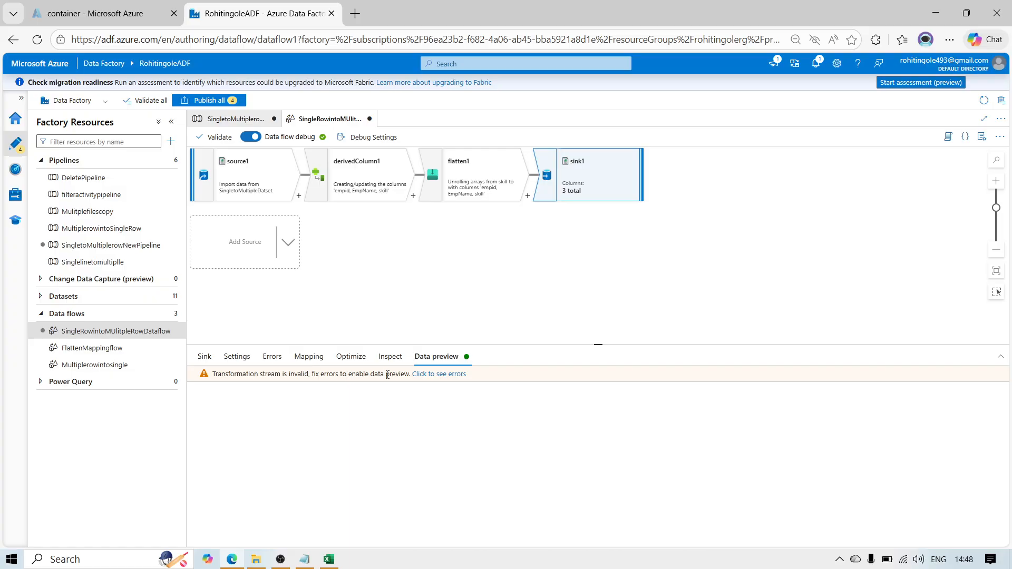
{"action": "left_click", "coordinate": [443, 377]}
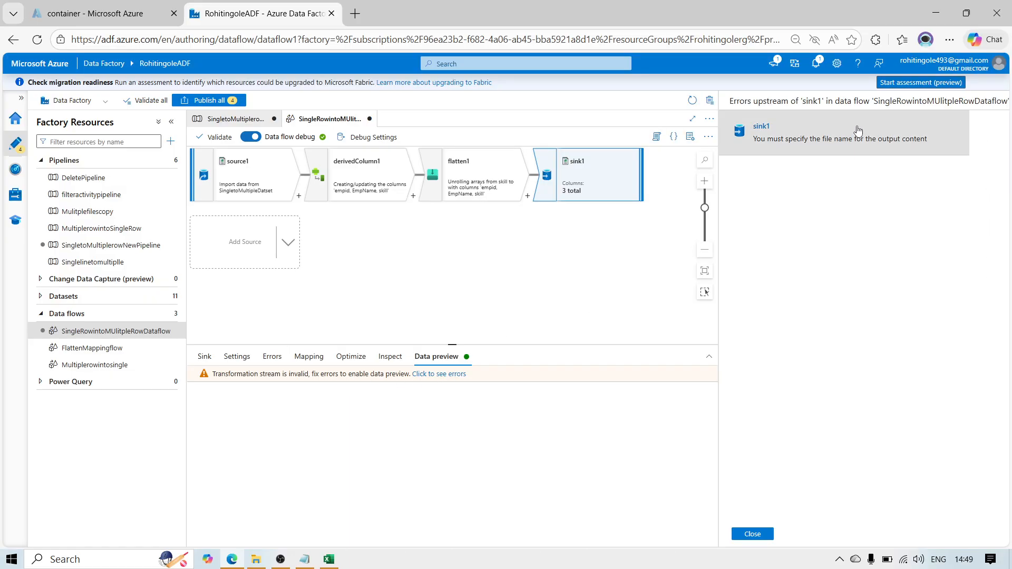
{"action": "left_click", "coordinate": [746, 535]}
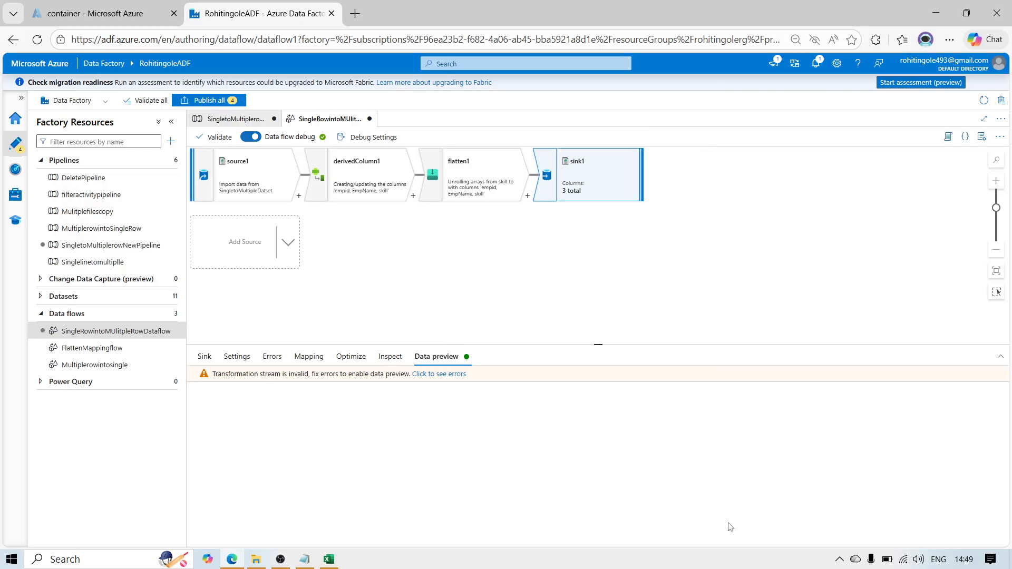
Step: Open sink1's dataset FinalsingleintoMutltipelDataset to edit the file name in its file path
{"action": "left_click", "coordinate": [202, 359]}
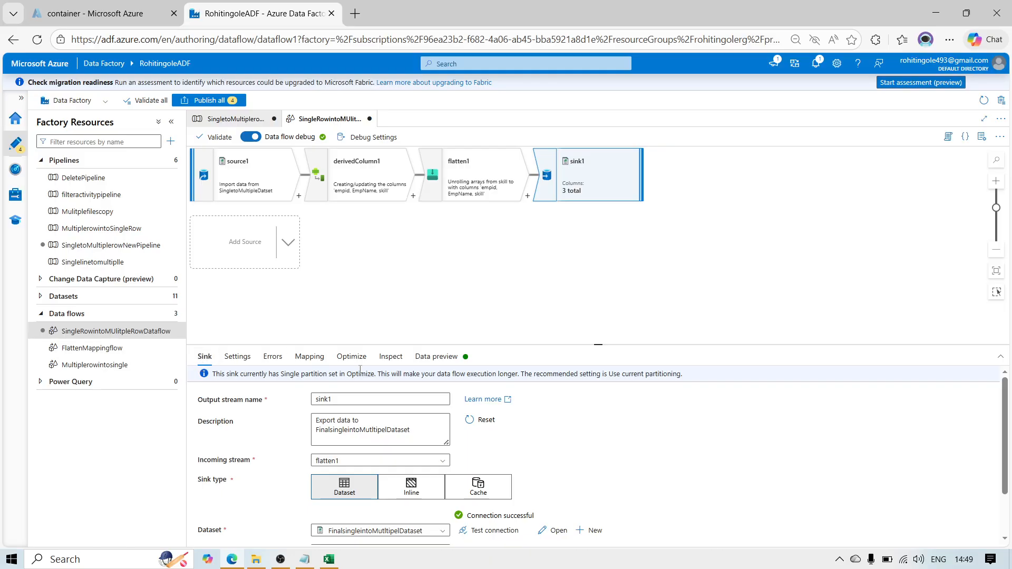
{"action": "left_click", "coordinate": [558, 531]}
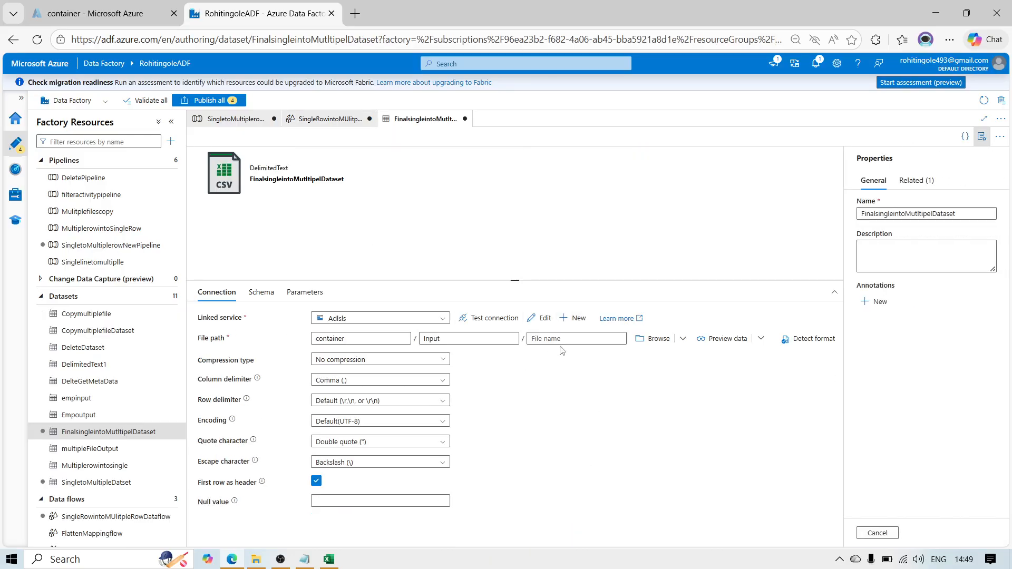
{"action": "left_click", "coordinate": [567, 342]}
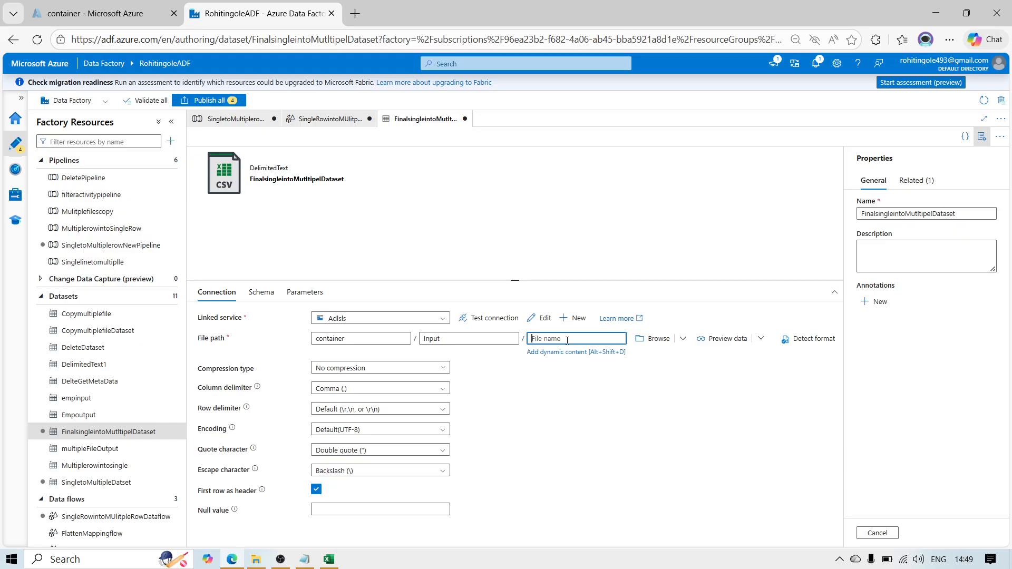
{"action": "left_click", "coordinate": [655, 339]}
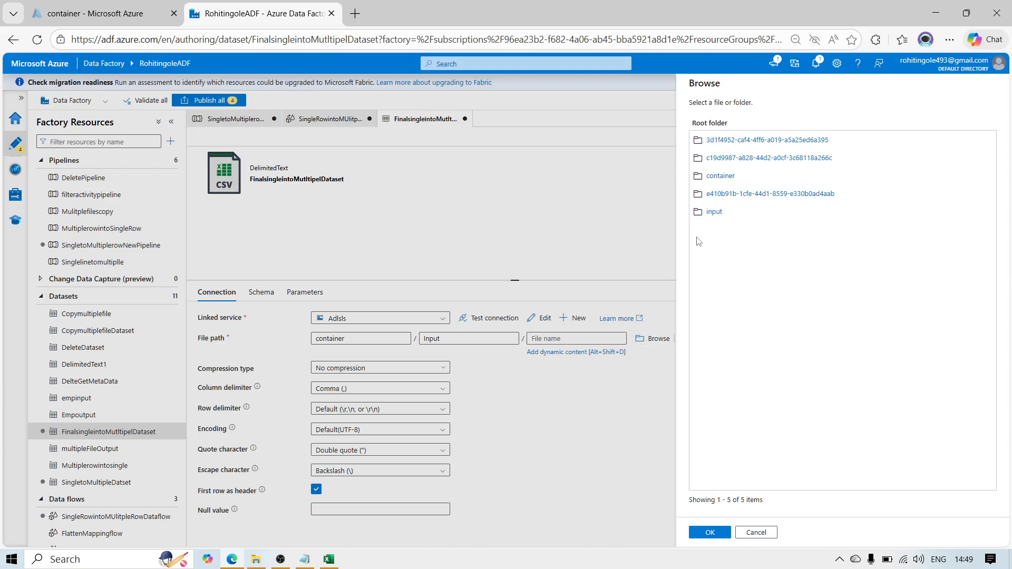
{"action": "left_click", "coordinate": [719, 174]}
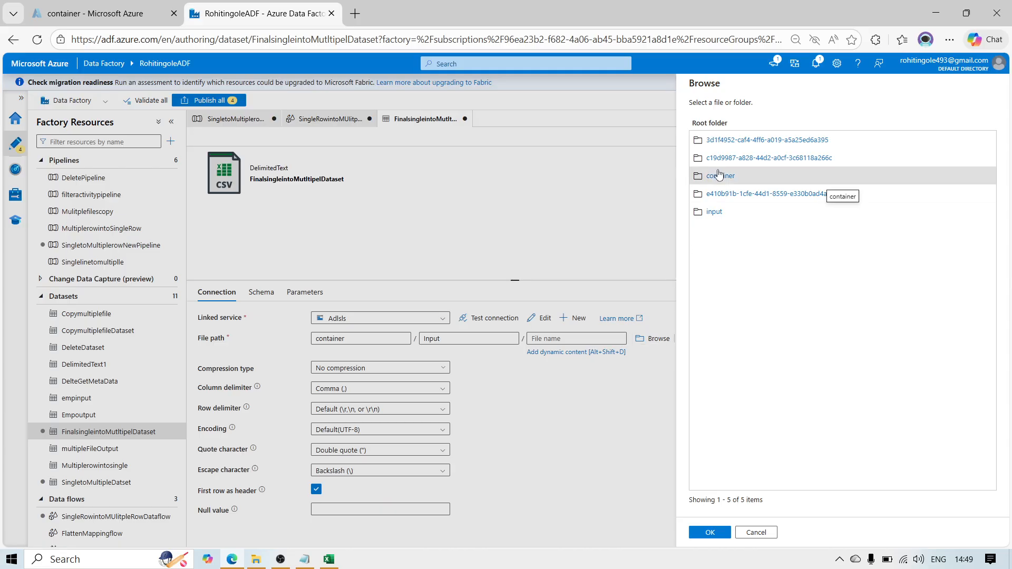
{"action": "left_click", "coordinate": [759, 533]}
Step: Set the file name in the sink dataset's file path to EmpskillSIngleintosmultiple
{"action": "left_click", "coordinate": [547, 340]}
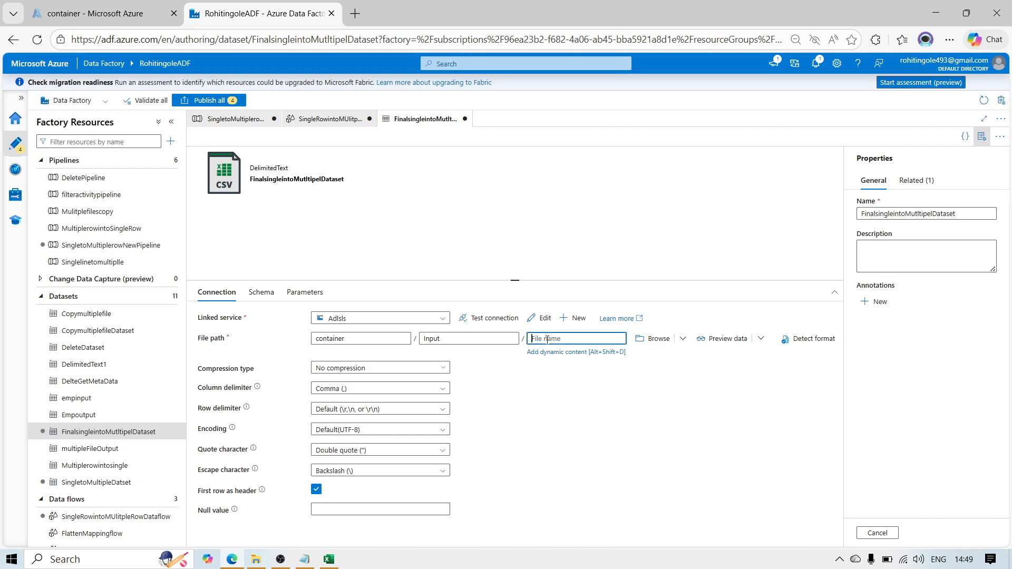
{"action": "type", "text": "Emp"}
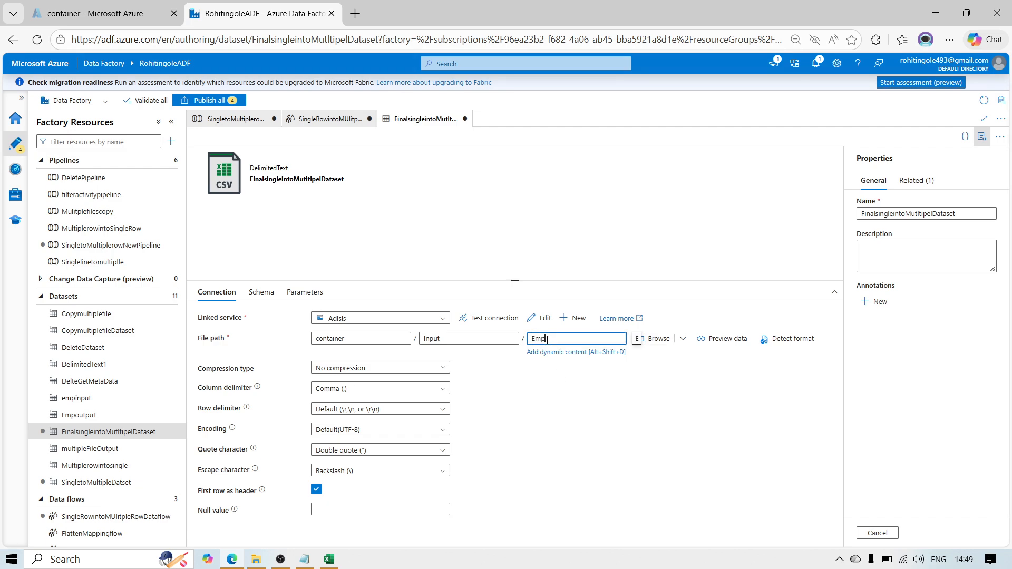
{"action": "type", "text": "skillSinglelntosmultiple"}
{"action": "left_click", "coordinate": [498, 213]}
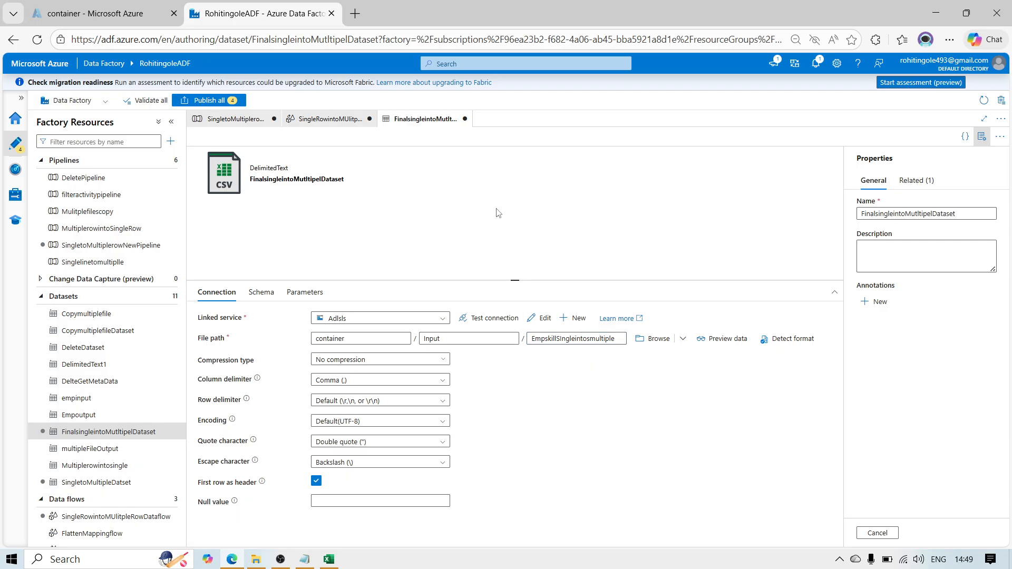
Step: Return to the SingleRowintoMUlitpleRowDataflow data flow and review sink1's preview errors again
{"action": "left_click", "coordinate": [308, 119]}
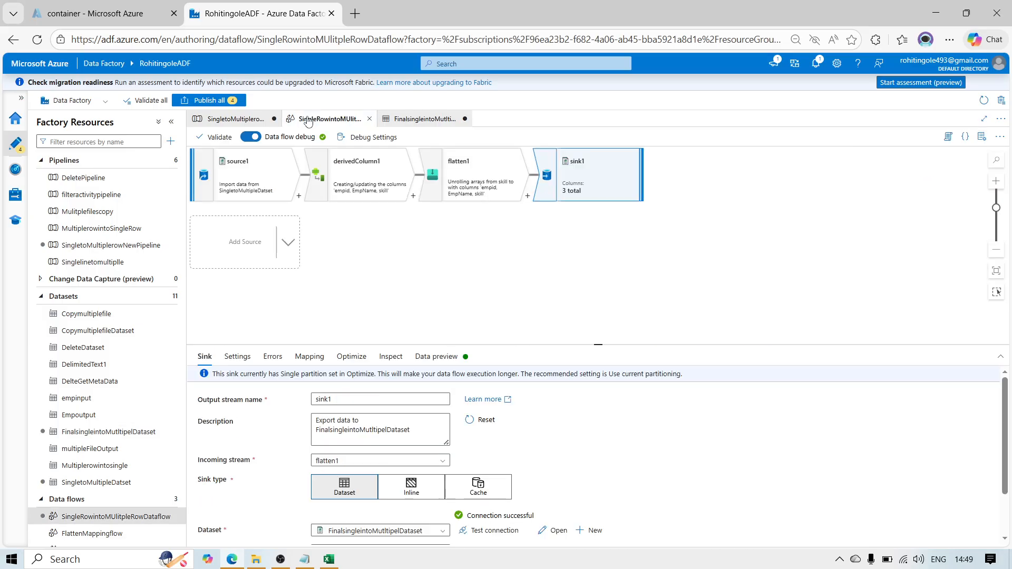
{"action": "left_click", "coordinate": [435, 357]}
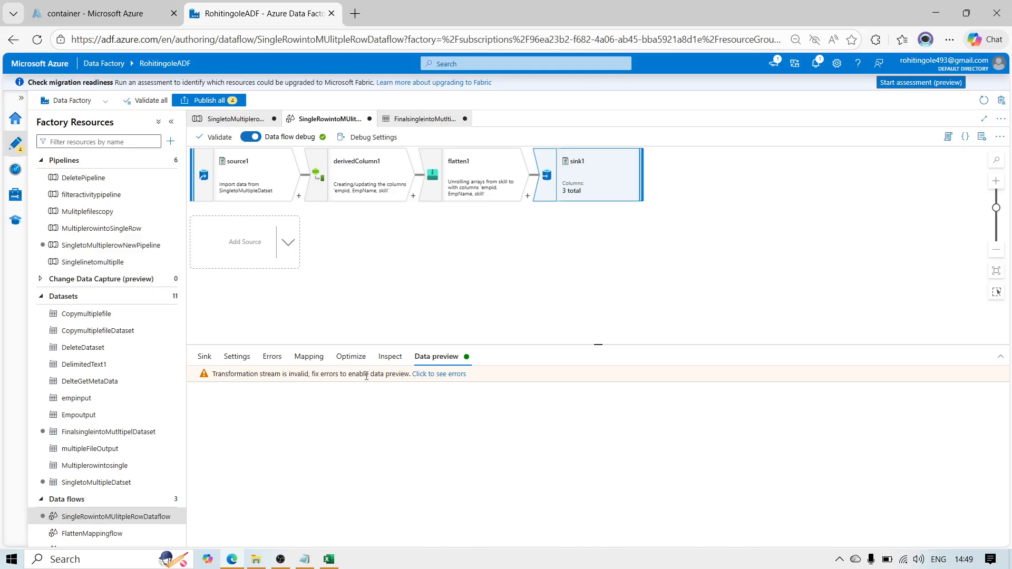
{"action": "left_click", "coordinate": [439, 375]}
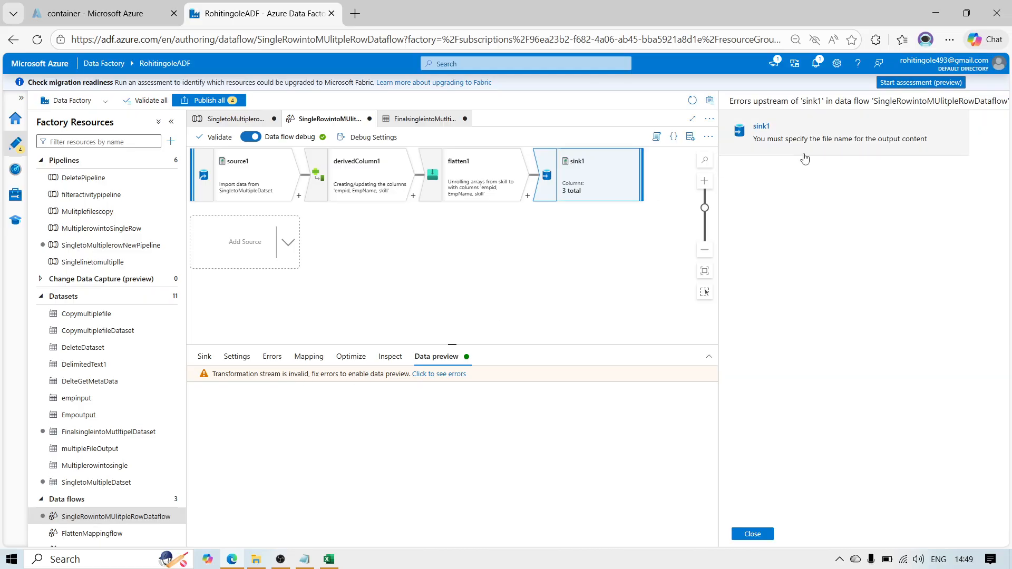
{"action": "left_click", "coordinate": [503, 274]}
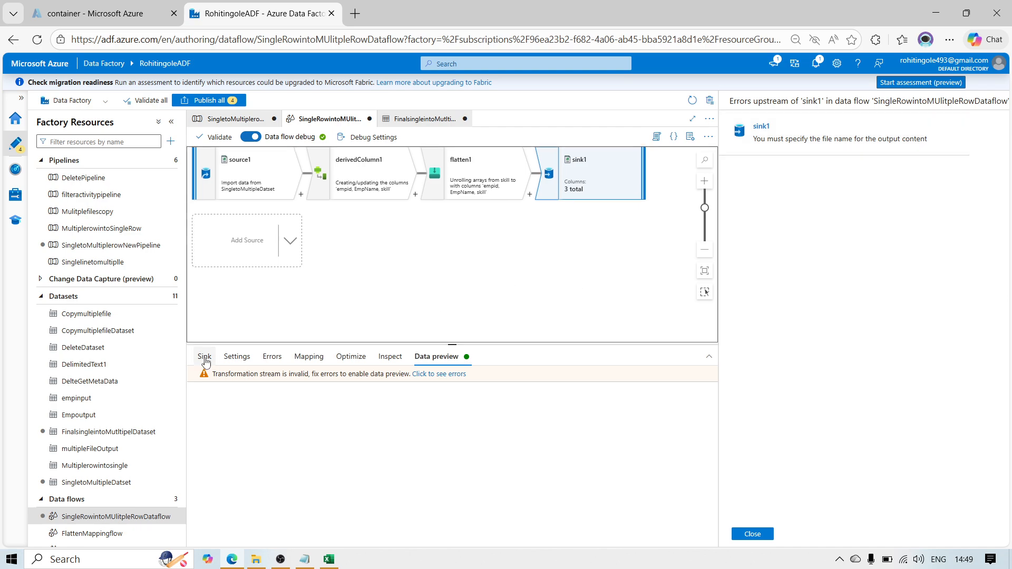
{"action": "left_click", "coordinate": [206, 358]}
{"action": "left_click", "coordinate": [758, 534]}
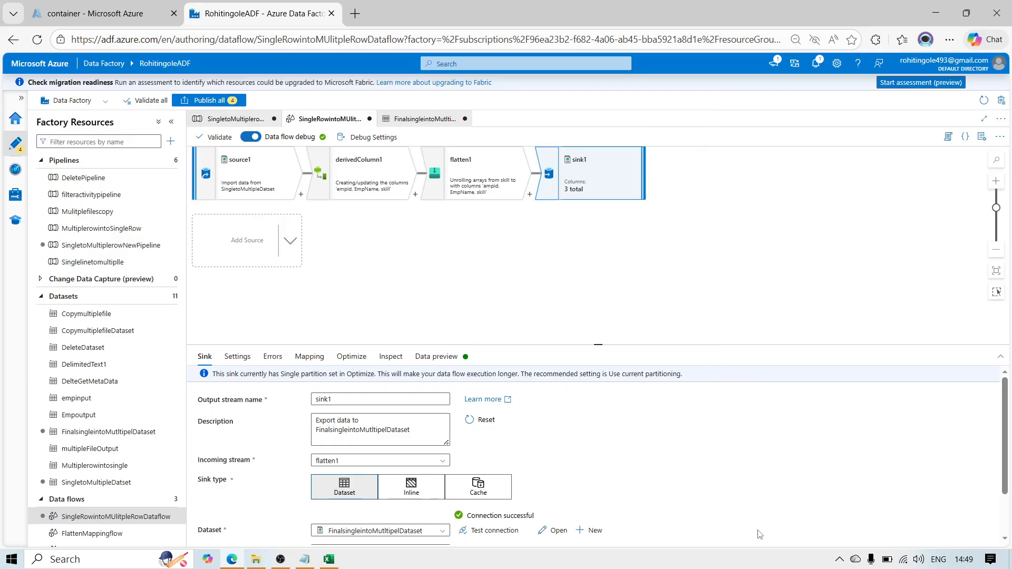
Step: Clear sink1's dataset and start a new one with Azure Blob Storage as the data store and DelimitedText as the format
{"action": "left_click", "coordinate": [434, 531]}
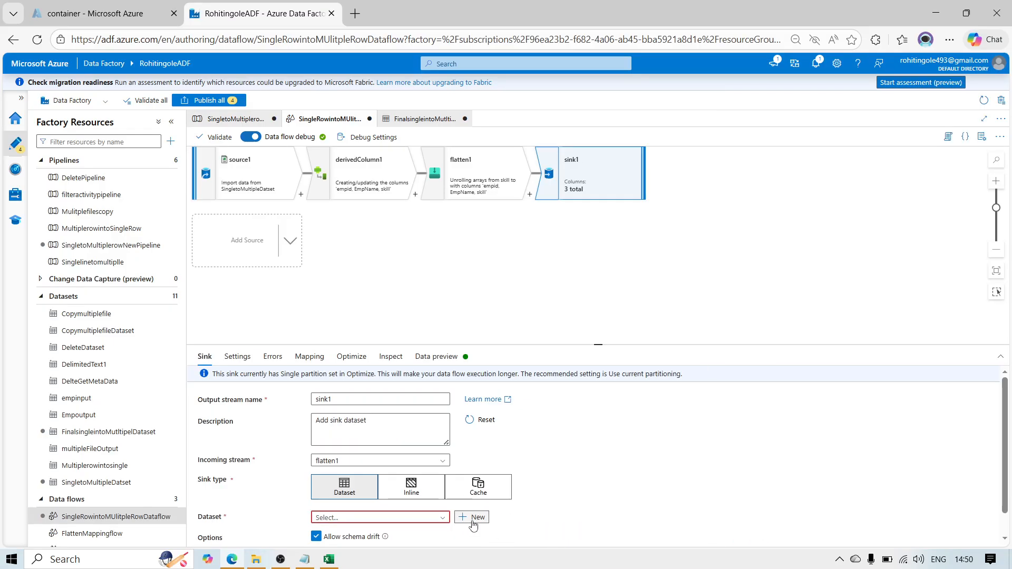
{"action": "left_click", "coordinate": [473, 519]}
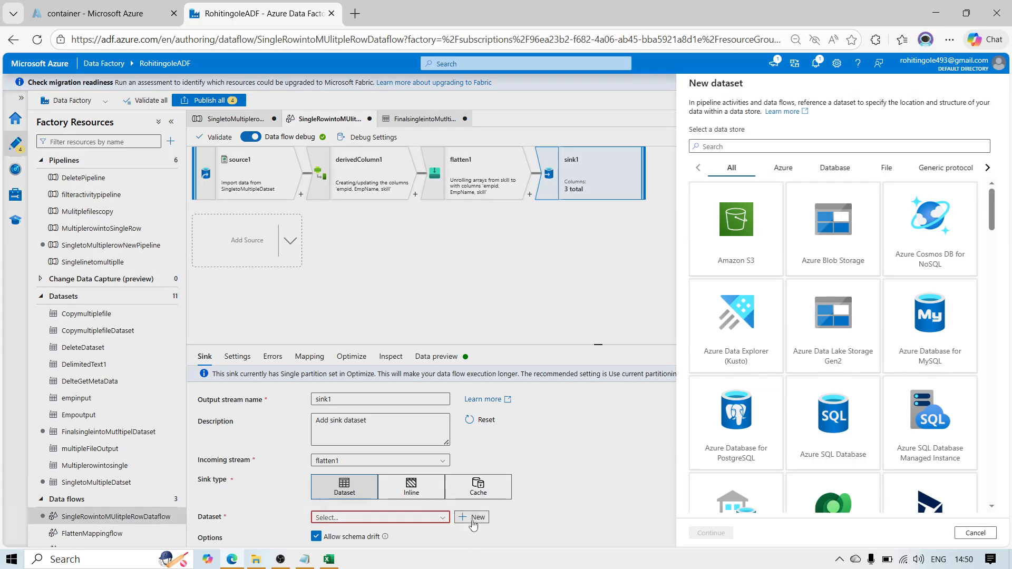
{"action": "left_click", "coordinate": [812, 254]}
{"action": "left_click", "coordinate": [711, 533]}
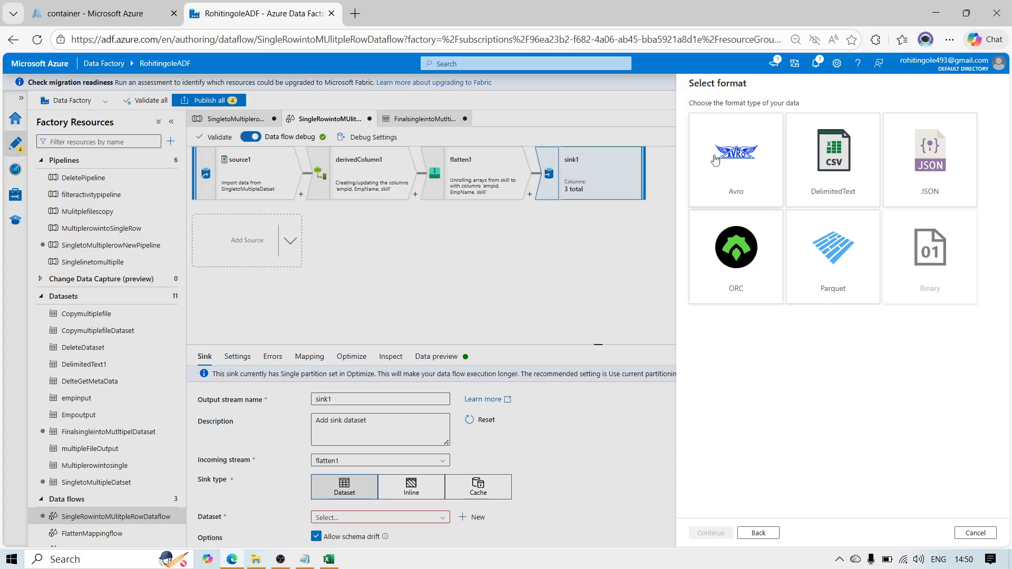
{"action": "left_click", "coordinate": [832, 174]}
{"action": "left_click", "coordinate": [707, 533]}
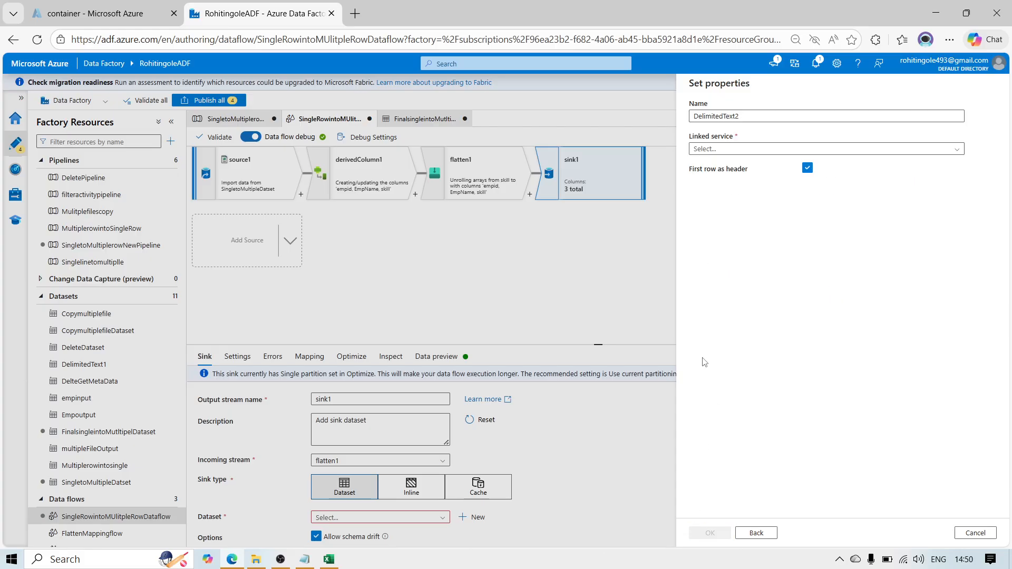
Step: Name the new sink dataset FlattenDatasetoutput and assign it the linked service Adlsls
{"action": "left_click", "coordinate": [741, 116]}
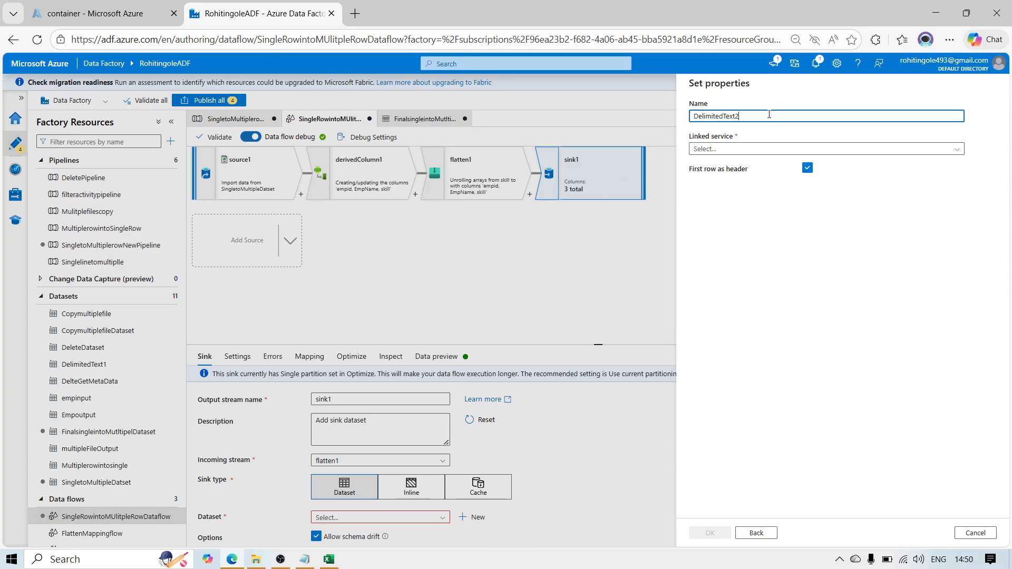
{"action": "key", "text": "ctrl+a"}
{"action": "type", "text": "FlattenDatasetoutput"}
{"action": "left_click", "coordinate": [727, 148]}
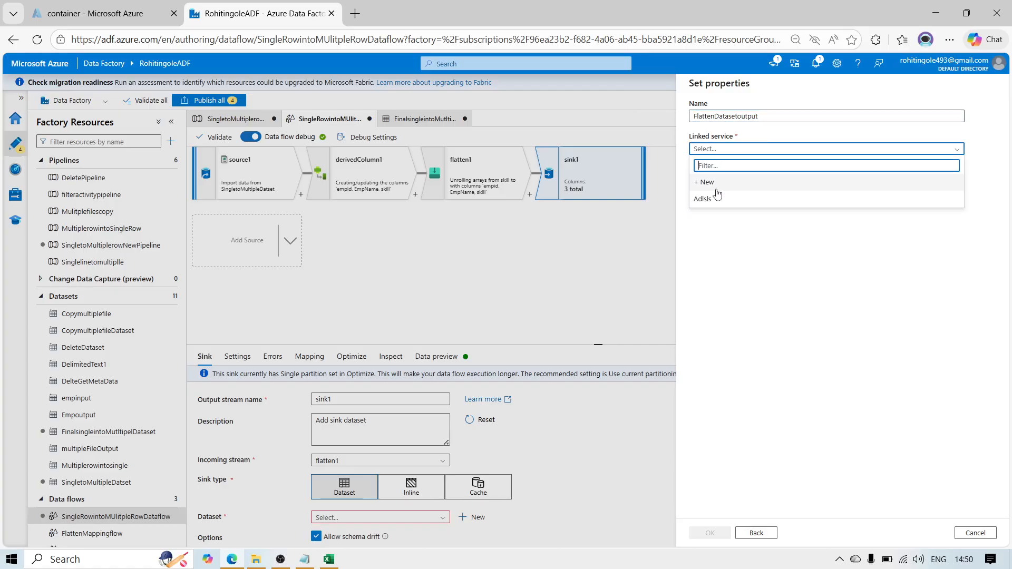
{"action": "left_click", "coordinate": [732, 194]}
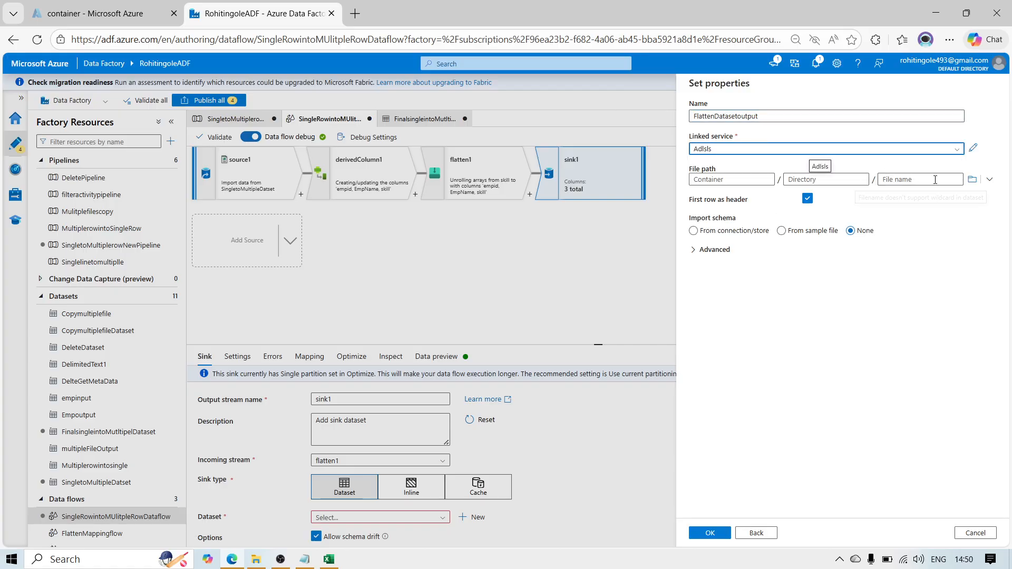
Step: Set FlattenDatasetoutput's file path to the Input folder of container, leave the file name blank, and create the dataset
{"action": "left_click", "coordinate": [972, 183]}
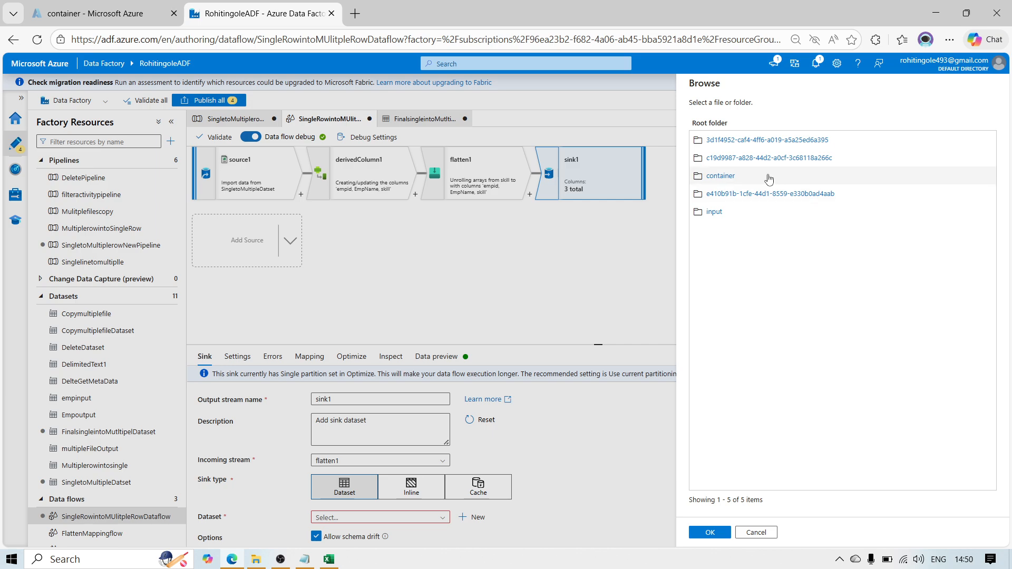
{"action": "left_click", "coordinate": [734, 176]}
{"action": "left_click", "coordinate": [710, 532]}
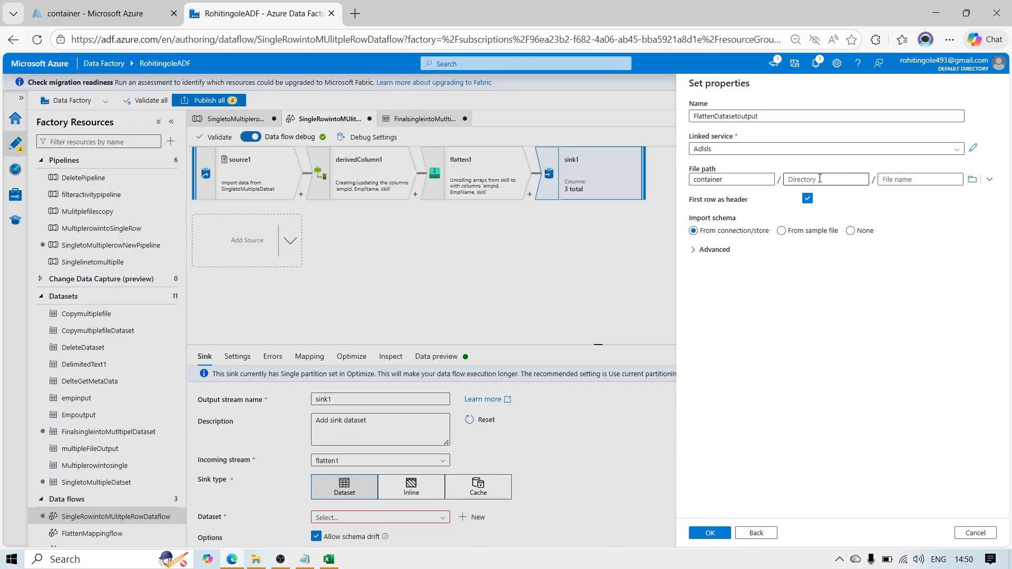
{"action": "left_click", "coordinate": [972, 179]}
{"action": "left_click", "coordinate": [726, 178]}
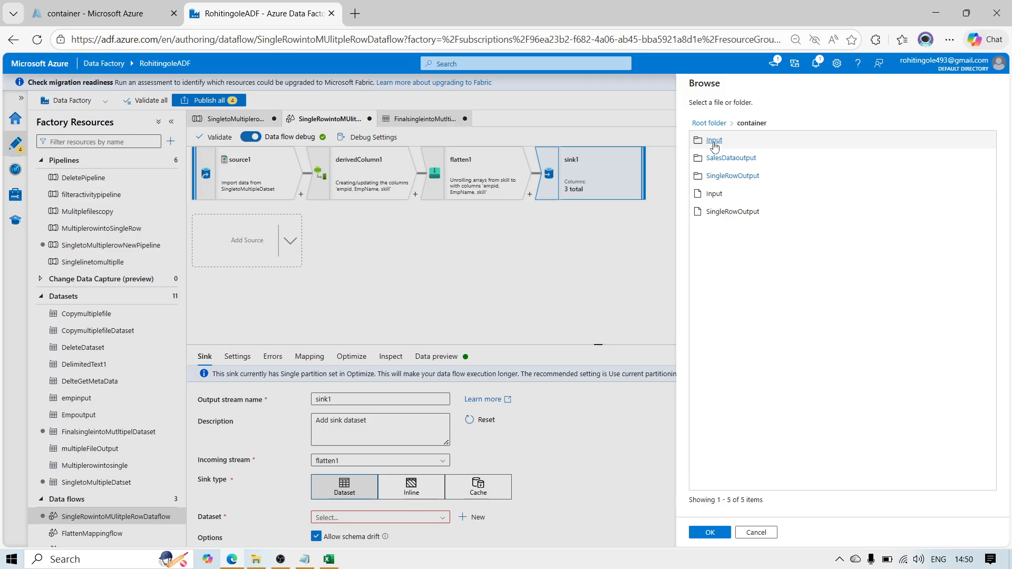
{"action": "left_click", "coordinate": [715, 145]}
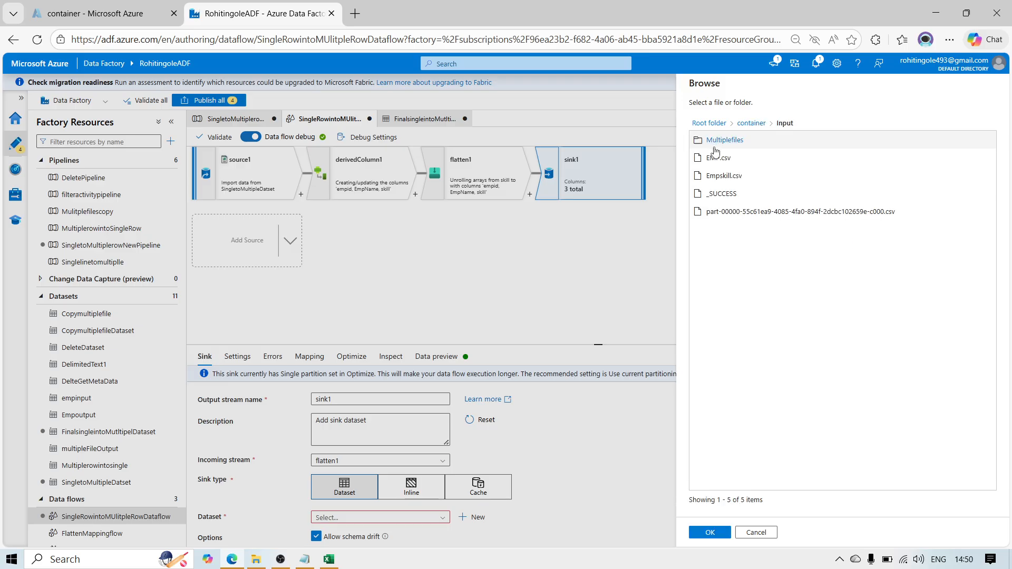
{"action": "left_click", "coordinate": [711, 533]}
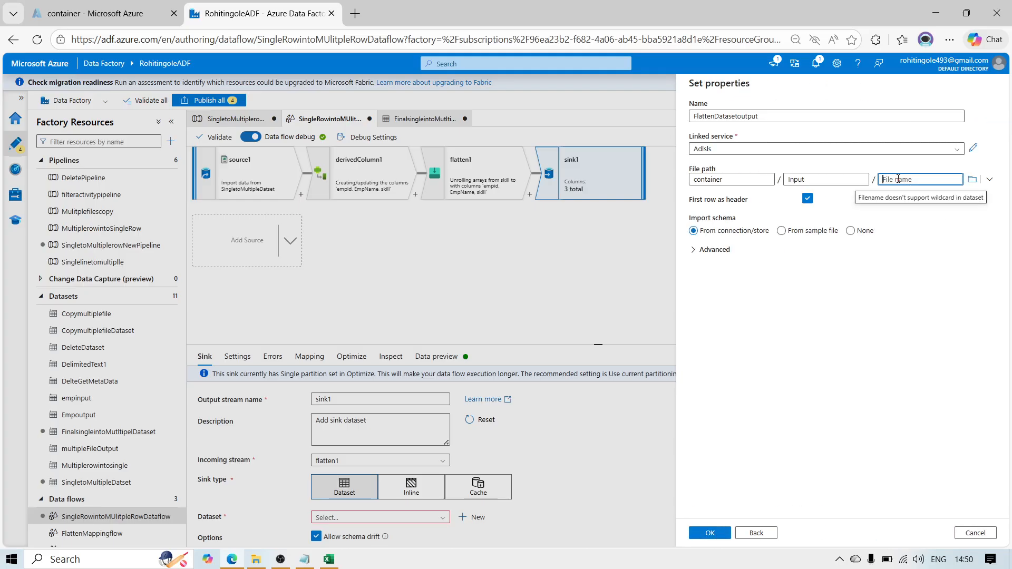
{"action": "left_click", "coordinate": [711, 533]}
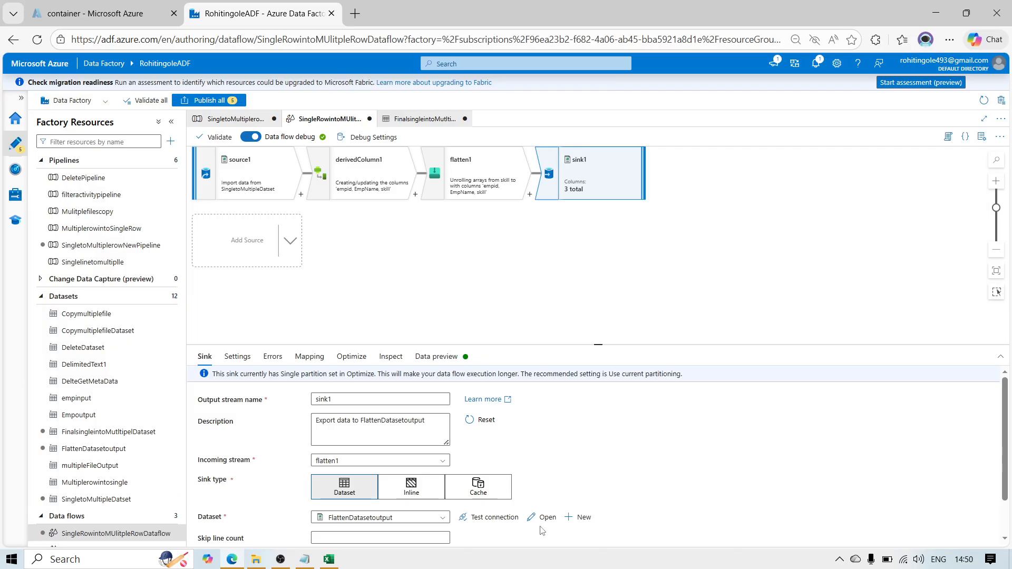
Step: Open the FlattenDatasetoutput dataset to check its connection, and close FinalsingleintoMutltipelDataset, discarding its changes
{"action": "left_click", "coordinate": [543, 522]}
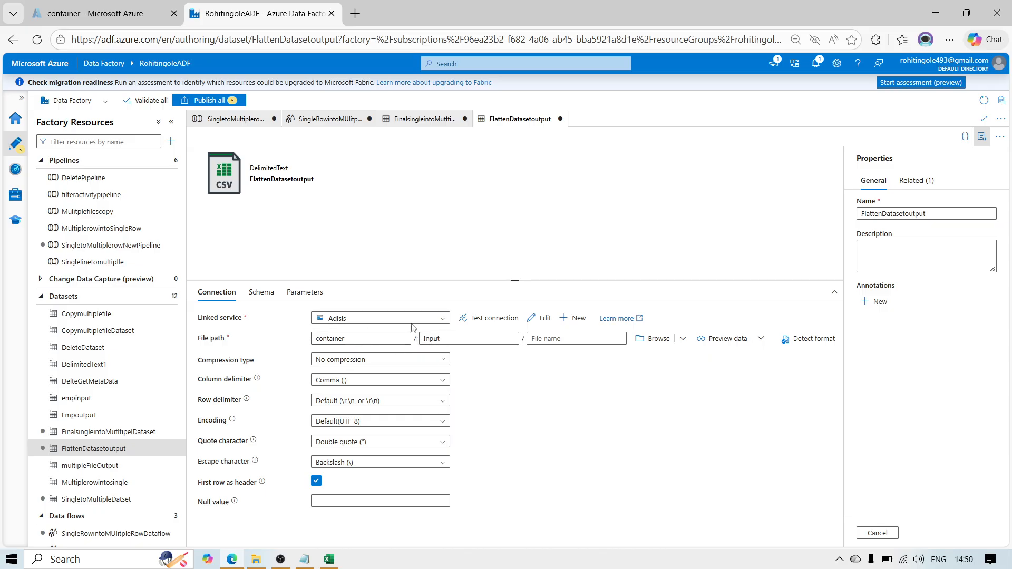
{"action": "left_click", "coordinate": [982, 138]}
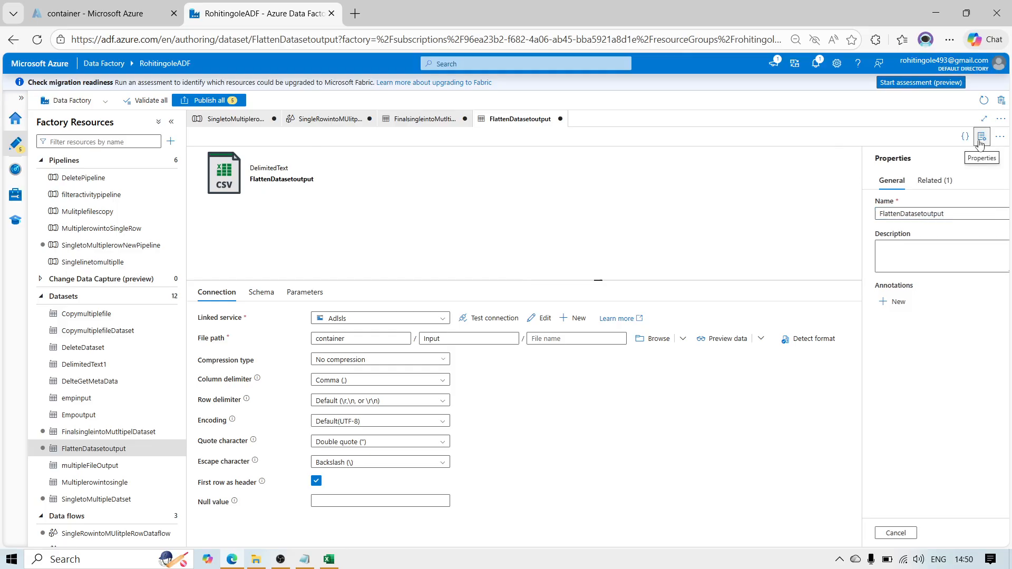
{"action": "left_click", "coordinate": [432, 122]}
{"action": "left_click", "coordinate": [465, 121]}
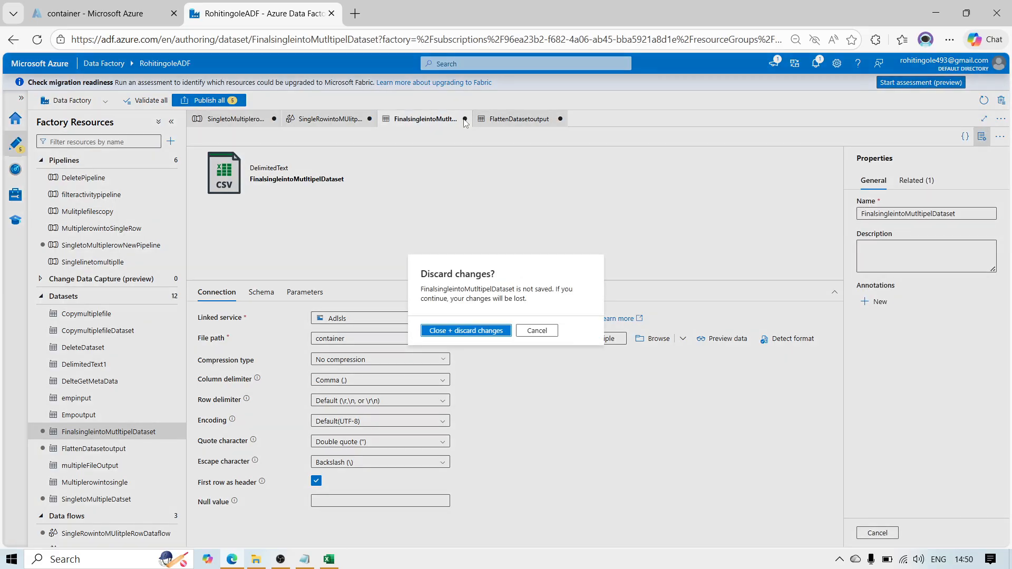
{"action": "left_click", "coordinate": [476, 331]}
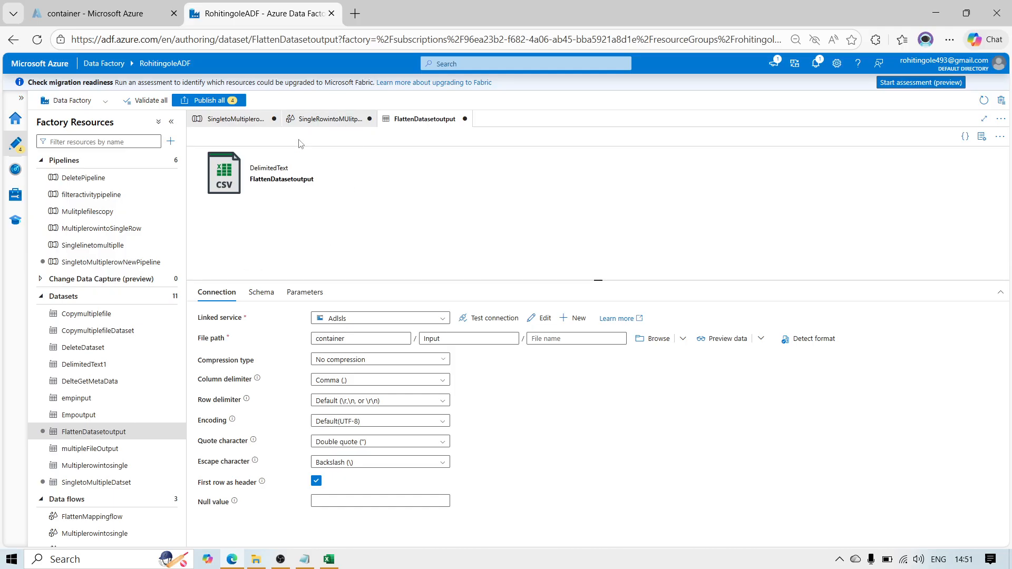
Step: Keep sink1's file name option at Output to single file, name the file EmpskillFlattenoutput, and preview the sink's data
{"action": "left_click", "coordinate": [332, 120]}
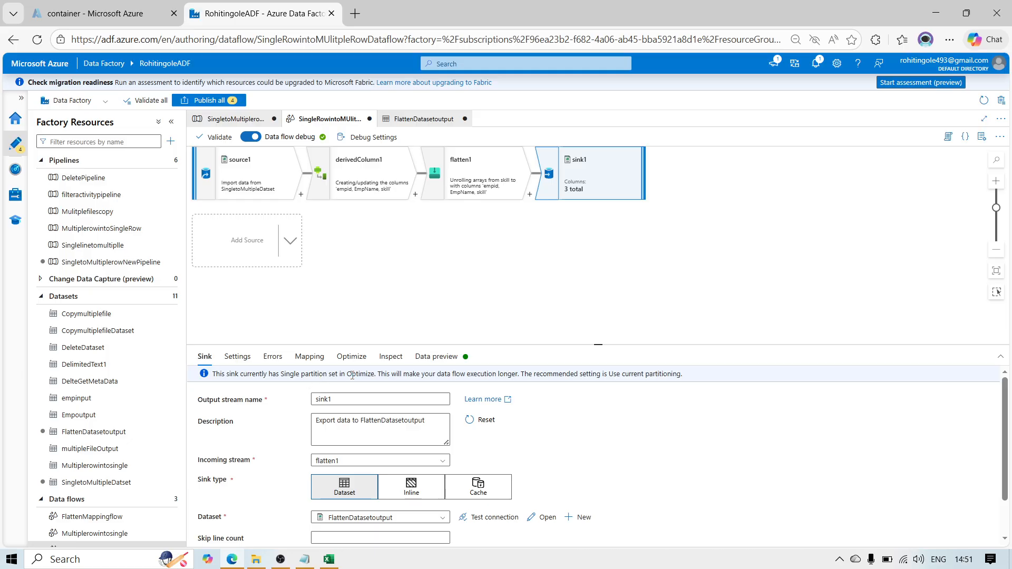
{"action": "left_click", "coordinate": [238, 357]}
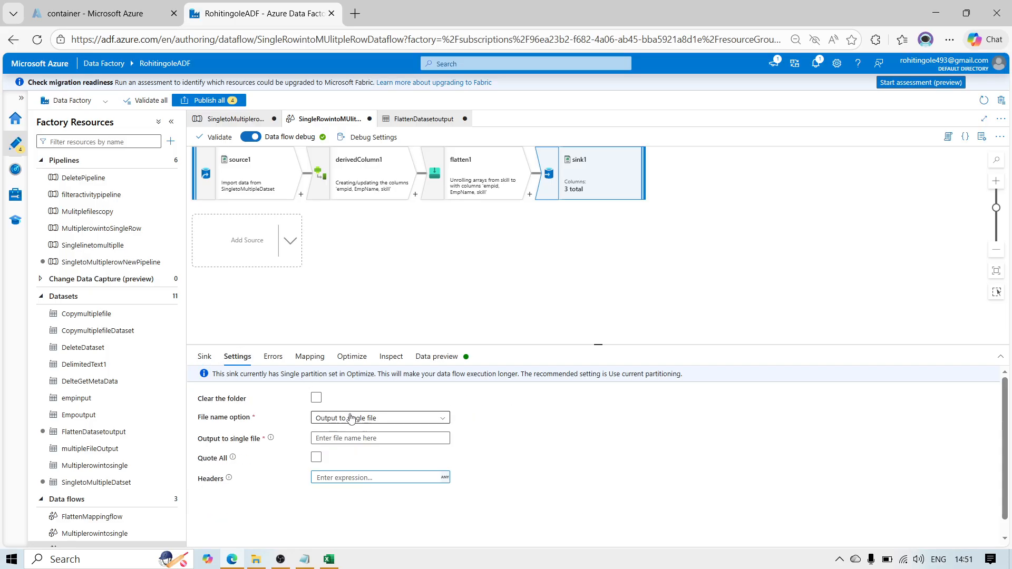
{"action": "left_click", "coordinate": [330, 420]}
{"action": "left_click", "coordinate": [332, 517]}
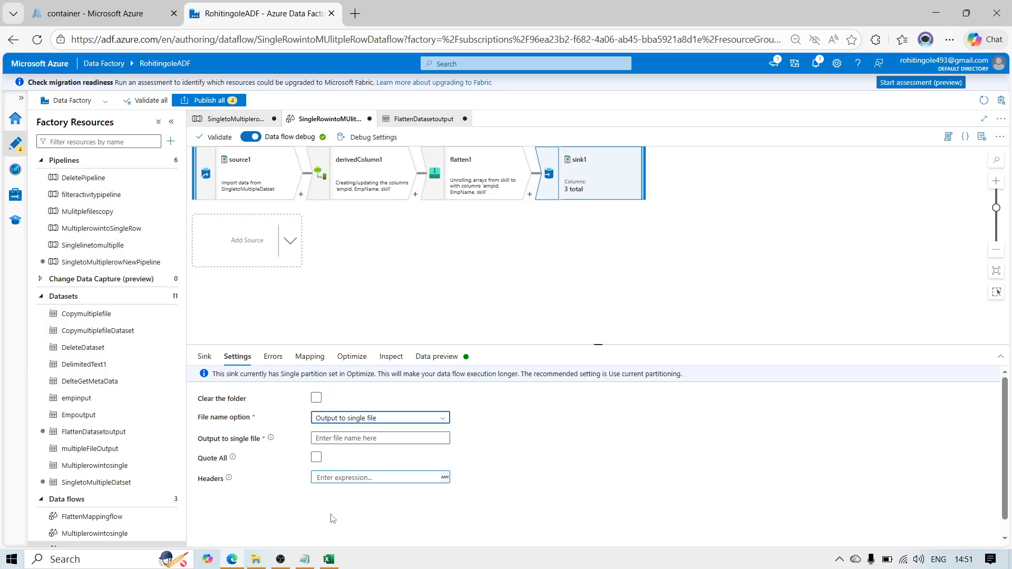
{"action": "left_click", "coordinate": [341, 441]}
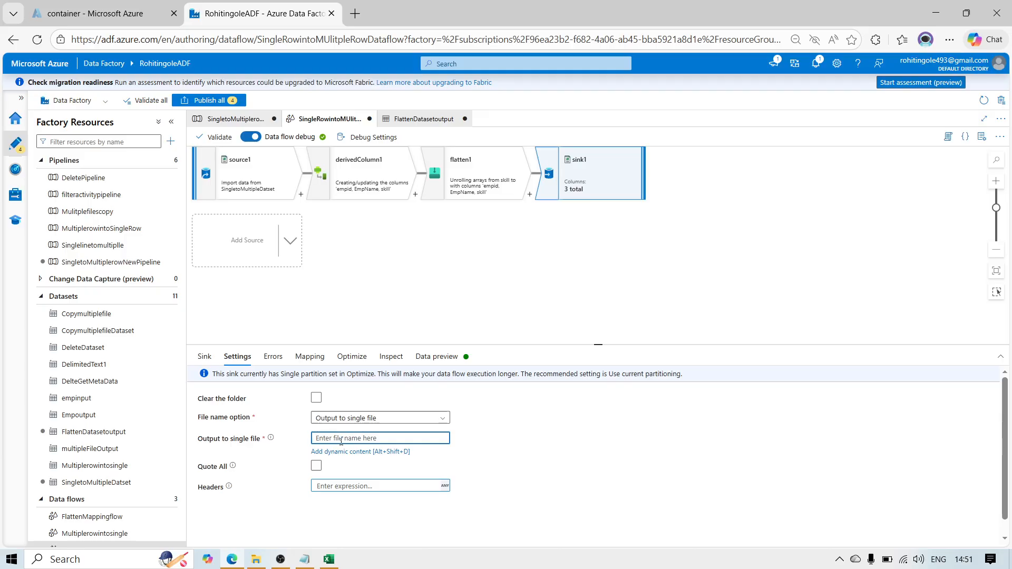
{"action": "type", "text": "E"}
{"action": "key", "text": "BackSpace"}
{"action": "type", "text": "Empskill"}
{"action": "type", "text": "."}
{"action": "type", "text": "flatteno"}
{"action": "left_click", "coordinate": [432, 357]}
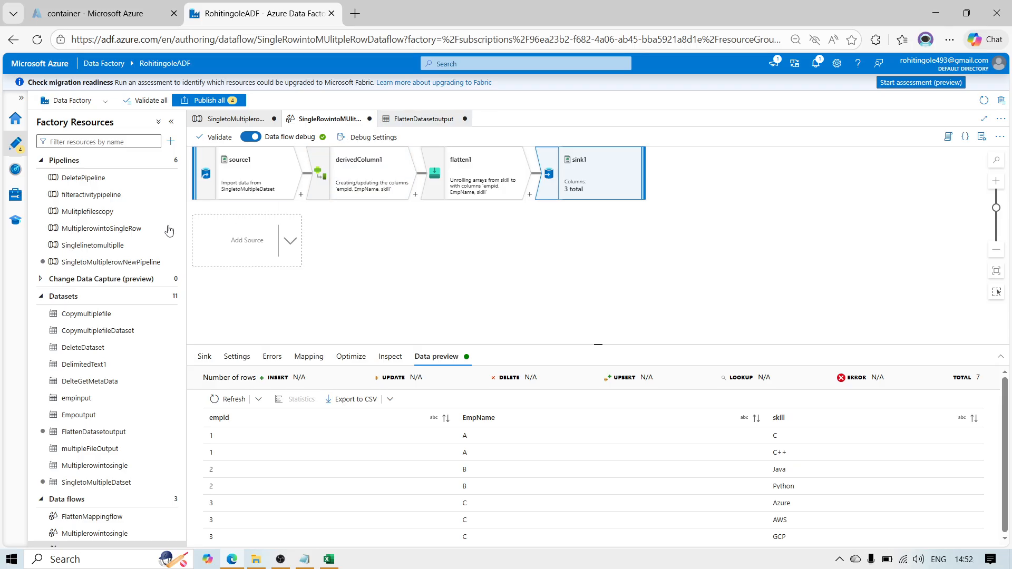
Step: Add a Data flow activity to the SingletoMultiplerowNewPipeline pipeline
{"action": "left_click", "coordinate": [127, 262]}
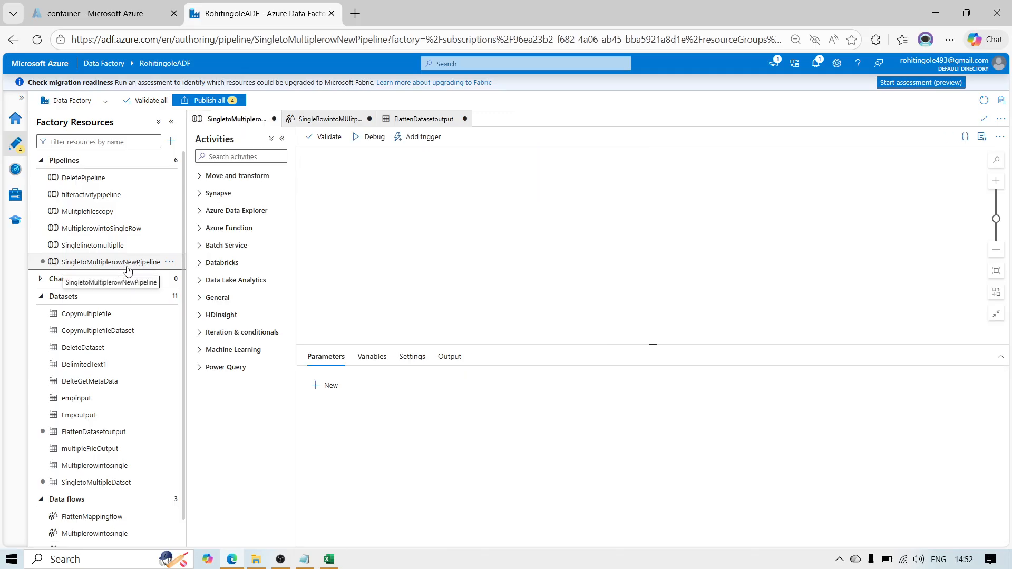
{"action": "left_click", "coordinate": [230, 157]}
{"action": "type", "text": "Dat"}
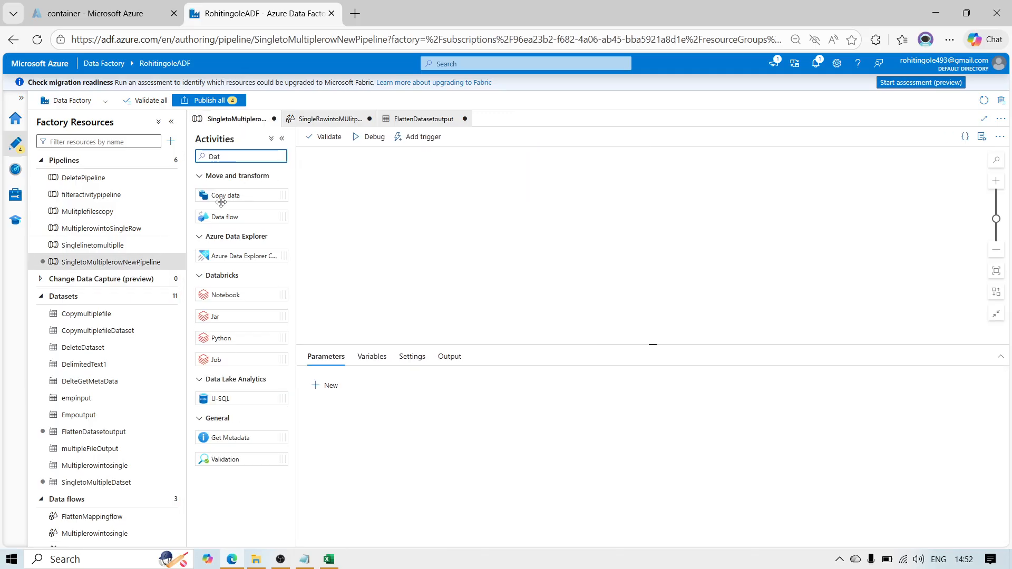
{"action": "left_click_drag", "start_coordinate": [222, 216], "coordinate": [388, 194]}
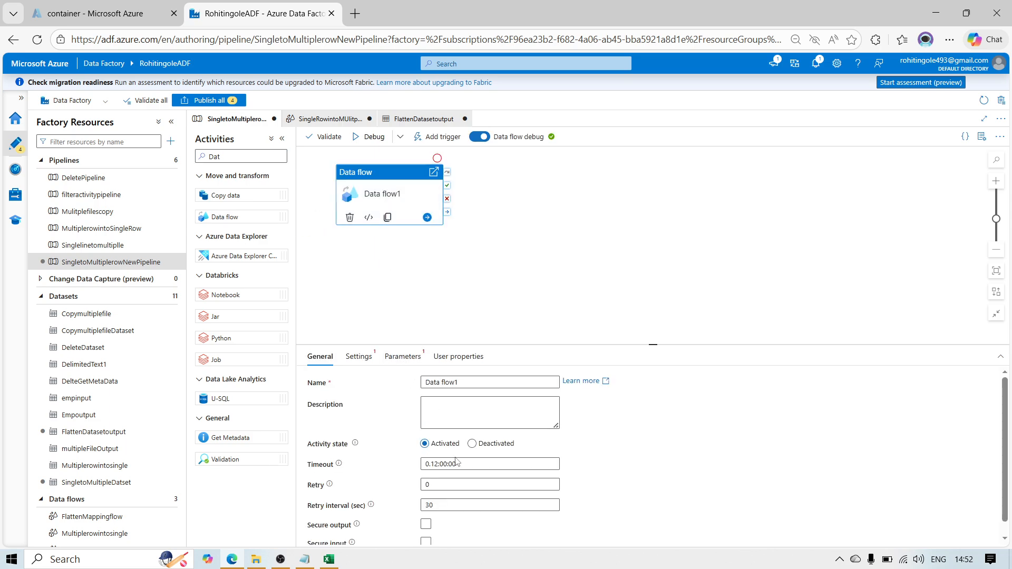
Step: Assign the SingleRowintoMUlitpleRowDataflow data flow to the Data flow1 activity and reposition the activity on the canvas
{"action": "left_click", "coordinate": [360, 358]}
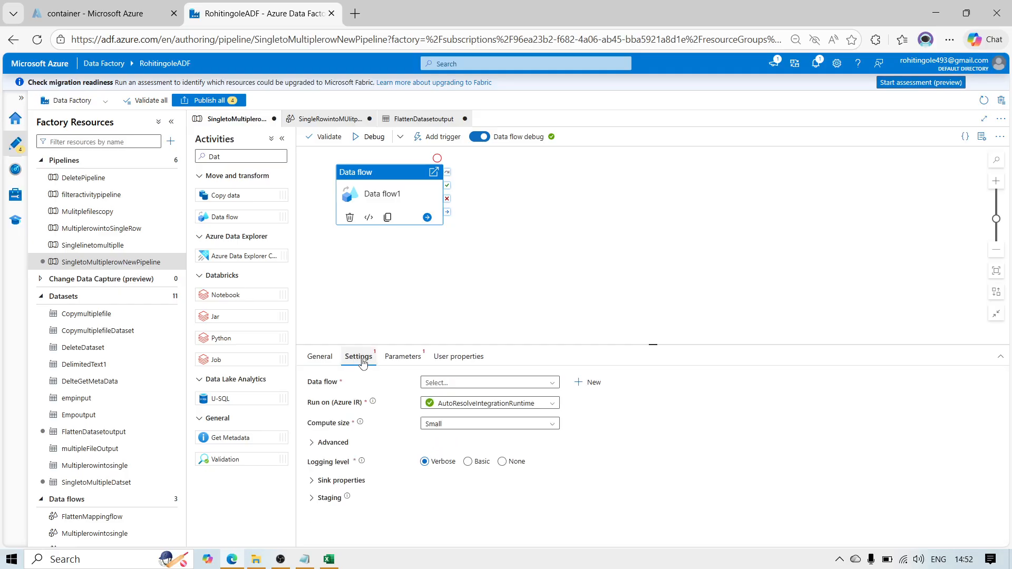
{"action": "left_click", "coordinate": [457, 383]}
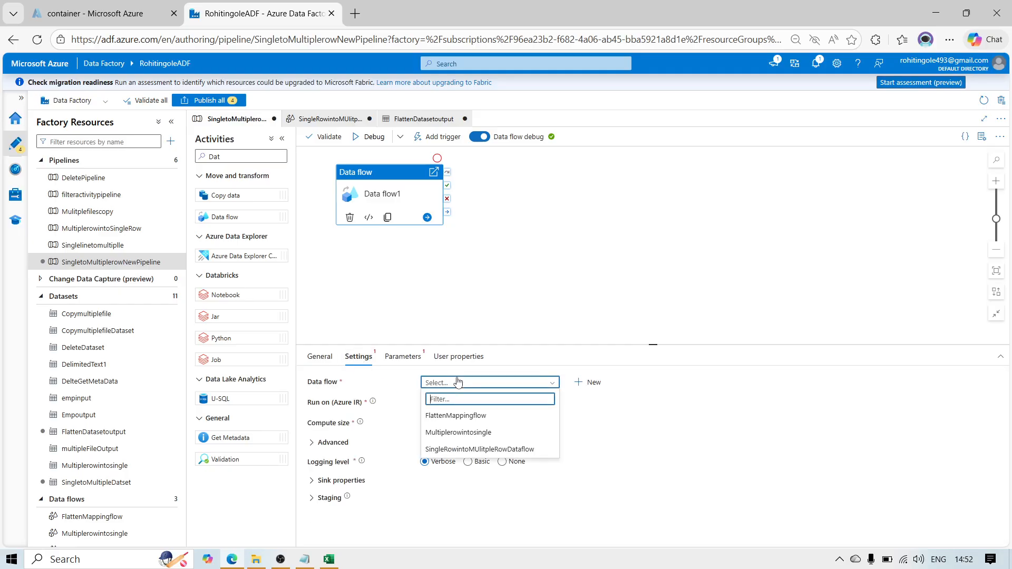
{"action": "left_click", "coordinate": [477, 450]}
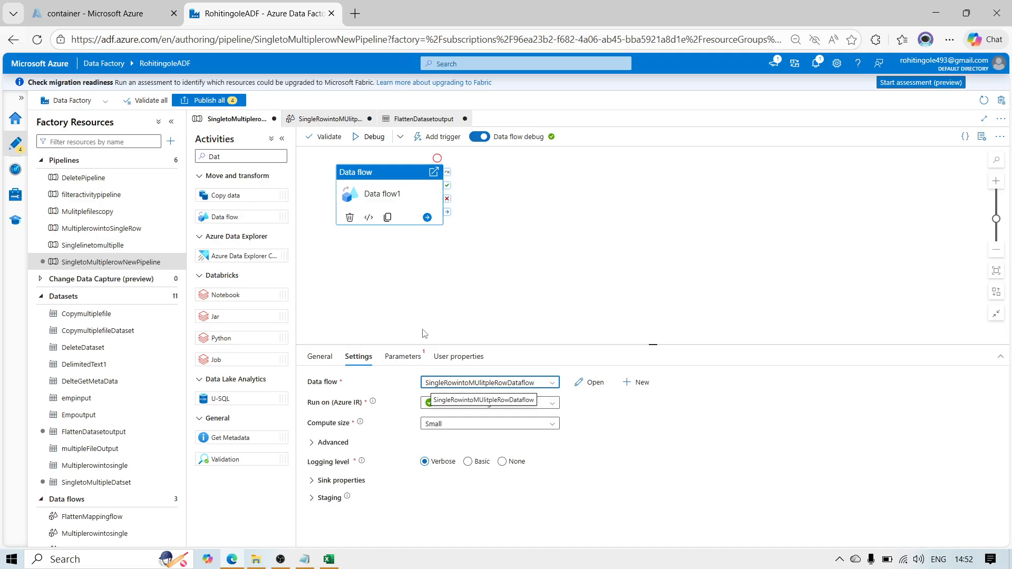
{"action": "left_click", "coordinate": [441, 255]}
{"action": "left_click_drag", "start_coordinate": [395, 176], "coordinate": [436, 192]}
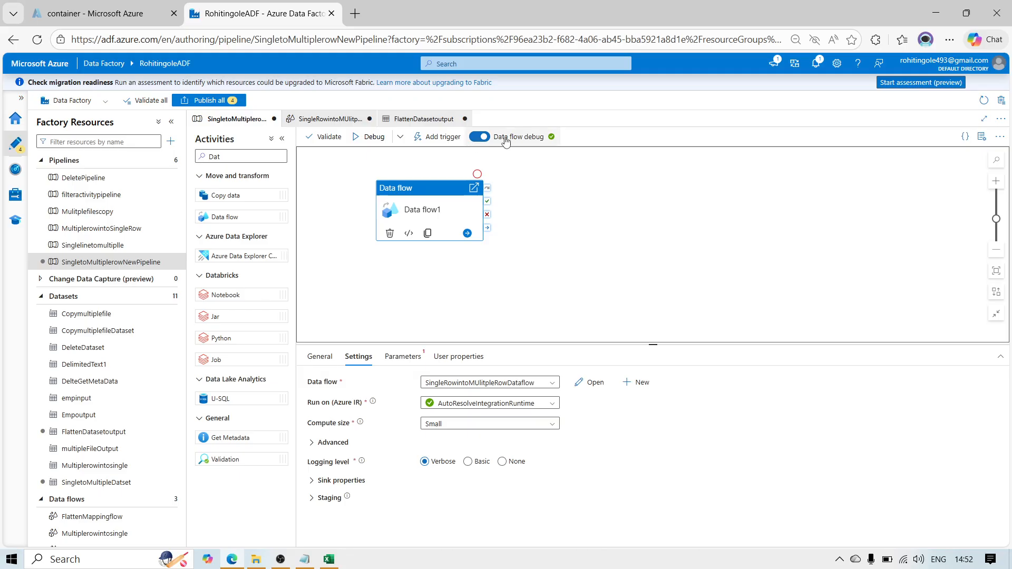
Step: Start a debug run of the pipeline, look at the storage container's Input folder meanwhile, and refresh the run status
{"action": "left_click", "coordinate": [377, 139]}
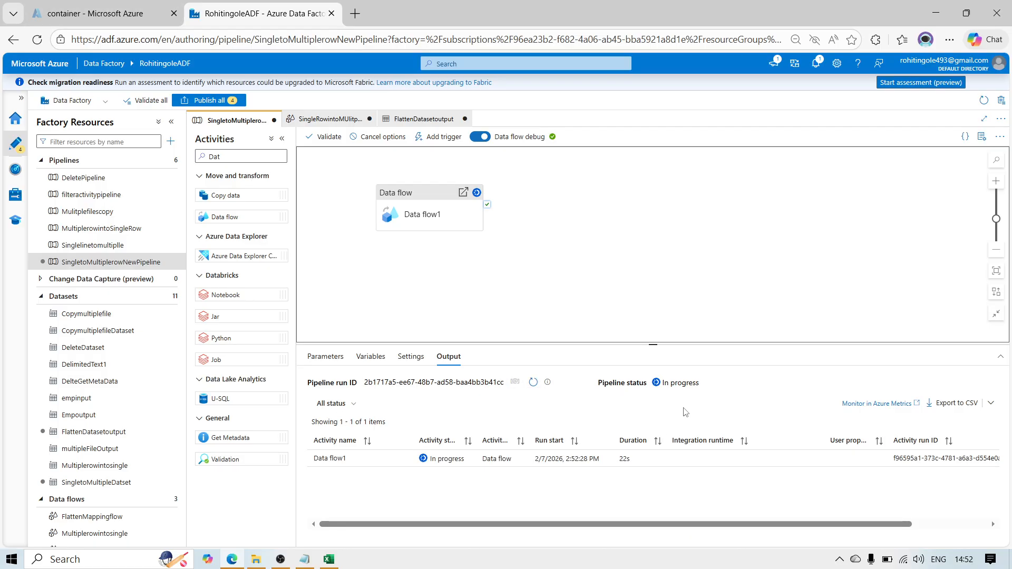
{"action": "left_click", "coordinate": [93, 13]}
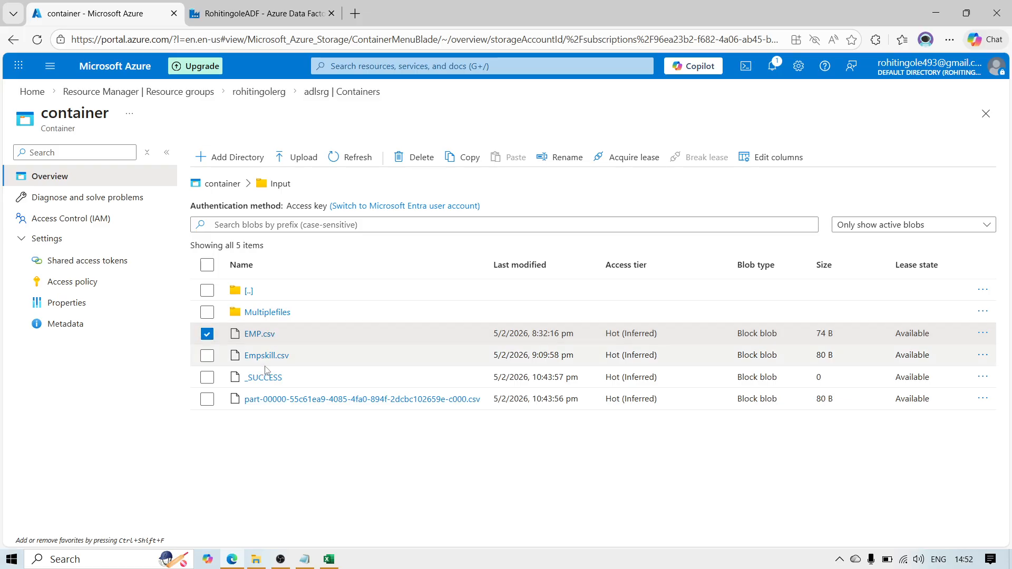
{"action": "left_click", "coordinate": [268, 7]}
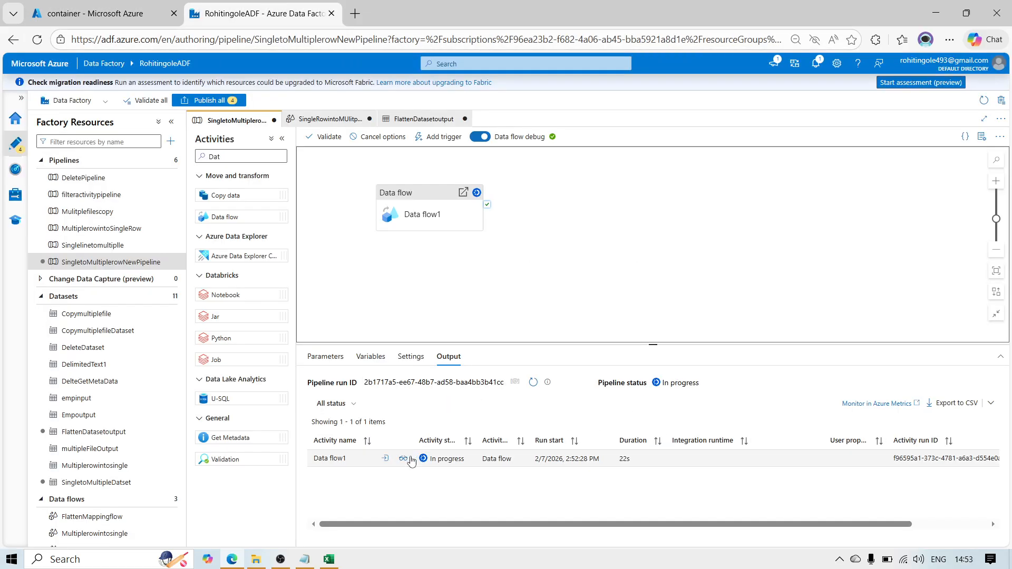
{"action": "left_click", "coordinate": [533, 384]}
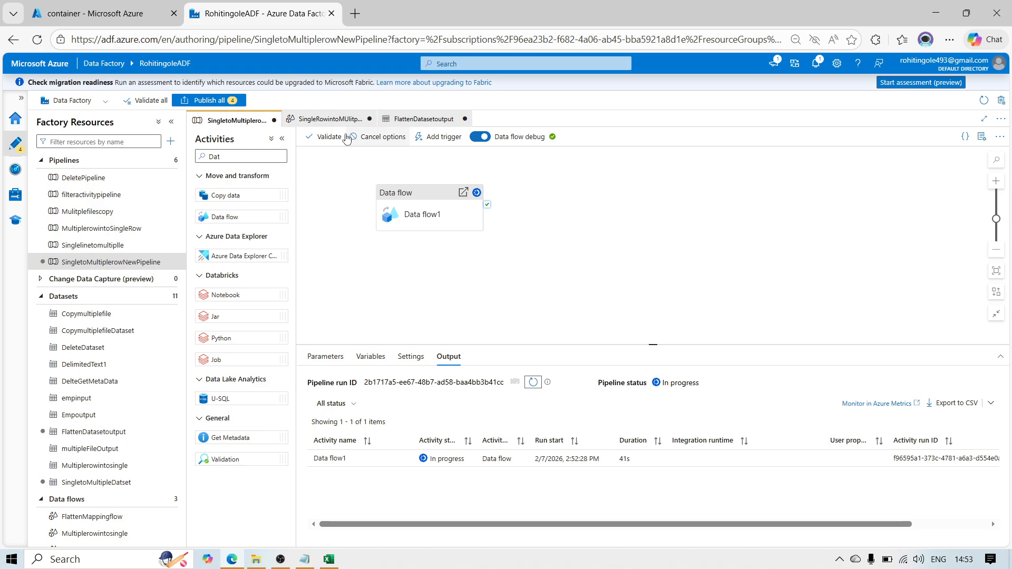
Step: Check sink1's output file name in the data flow against the container listing, and return to the pipeline's run output
{"action": "left_click", "coordinate": [332, 121]}
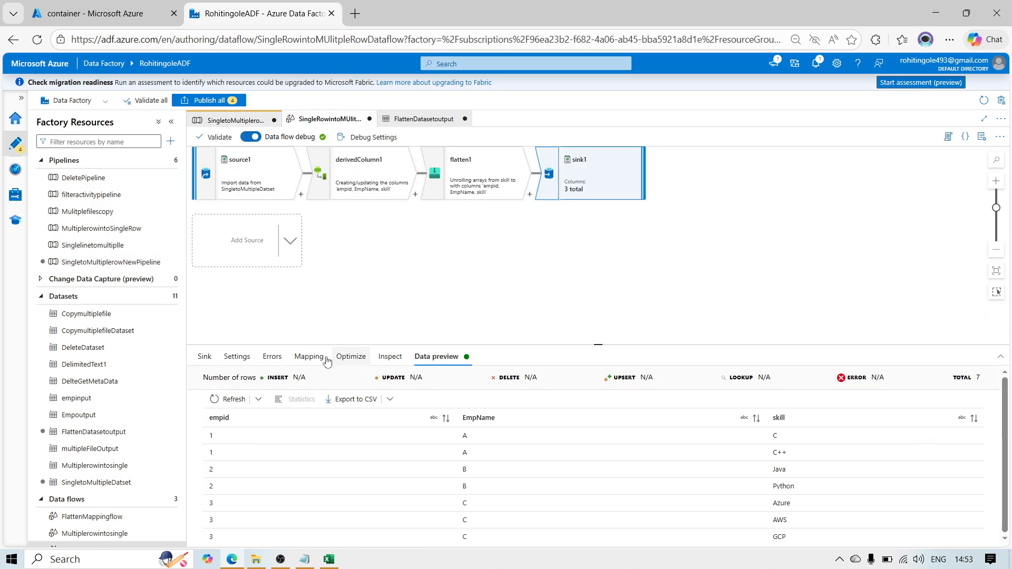
{"action": "left_click", "coordinate": [236, 357]}
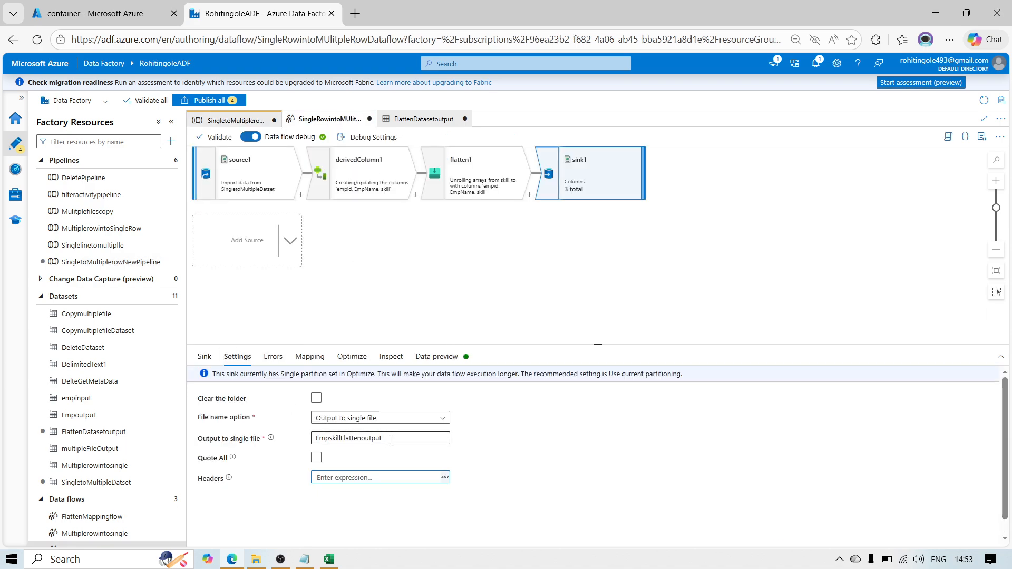
{"action": "left_click", "coordinate": [132, 18]}
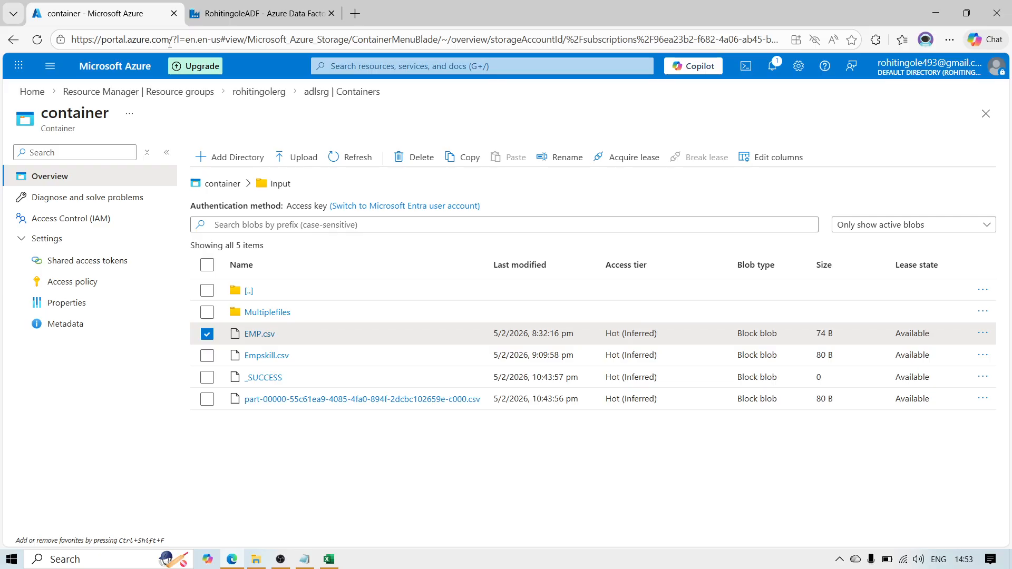
{"action": "left_click", "coordinate": [285, 14]}
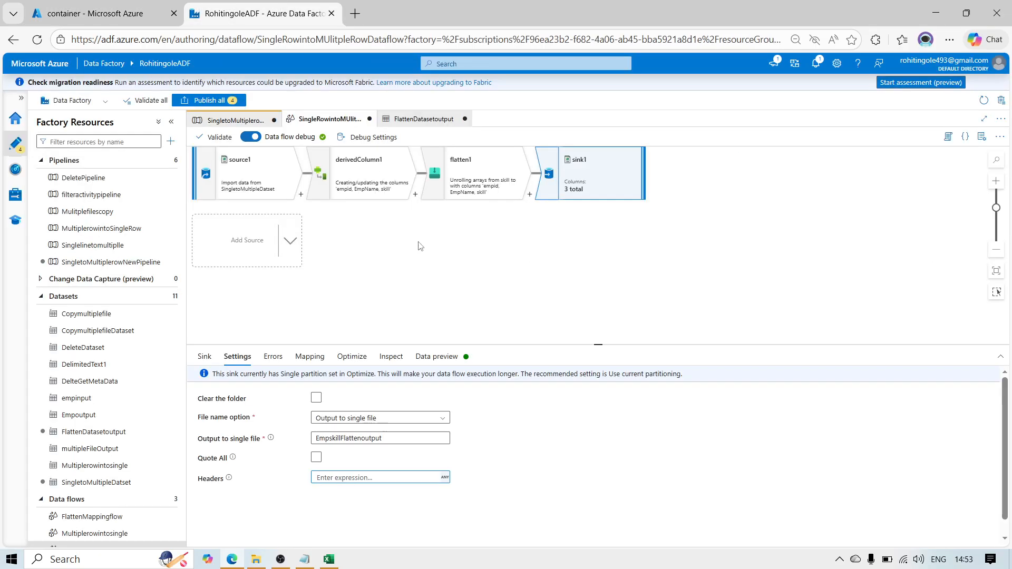
{"action": "left_click", "coordinate": [227, 121]}
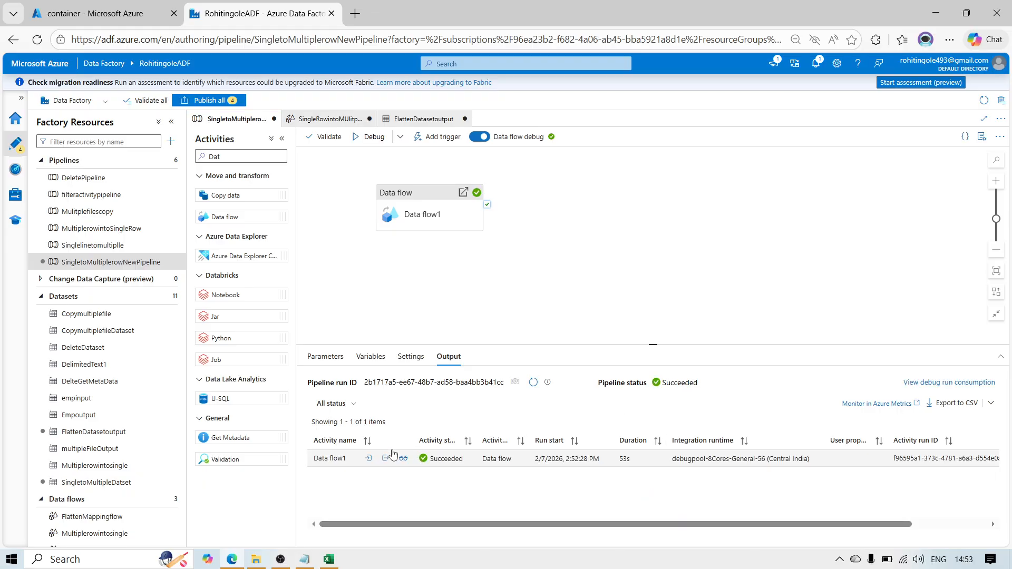
Step: Reload the storage container, examine the contents of EmpskillFlattenoutput in the Input folder, and return to the pipeline
{"action": "left_click", "coordinate": [97, 7]}
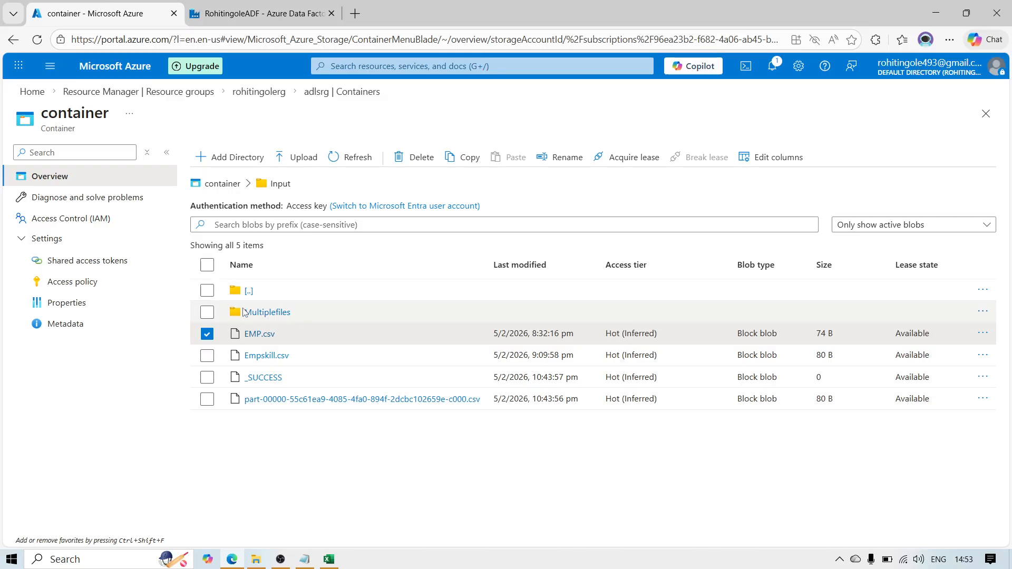
{"action": "left_click", "coordinate": [37, 40]}
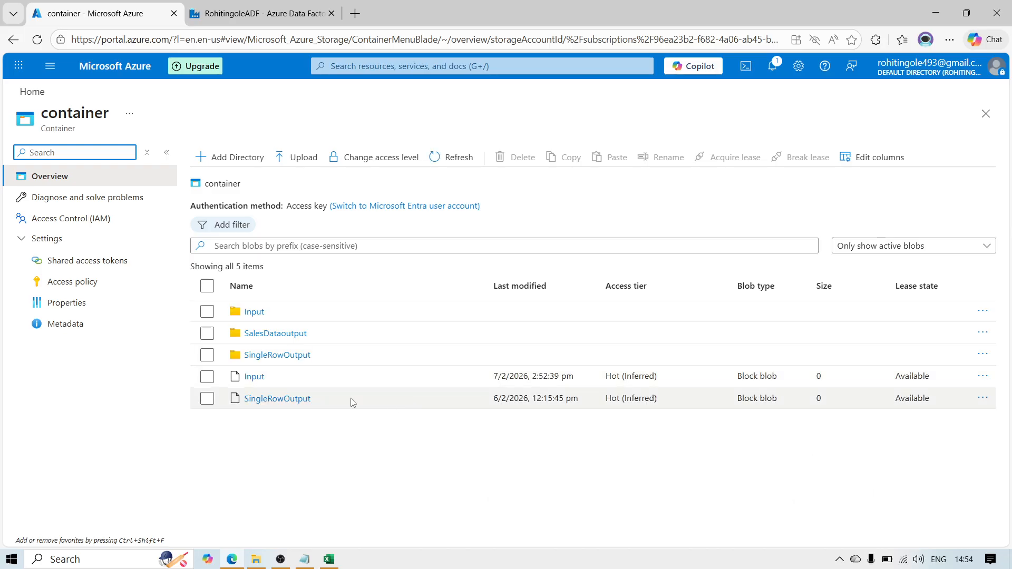
{"action": "left_click", "coordinate": [252, 312]}
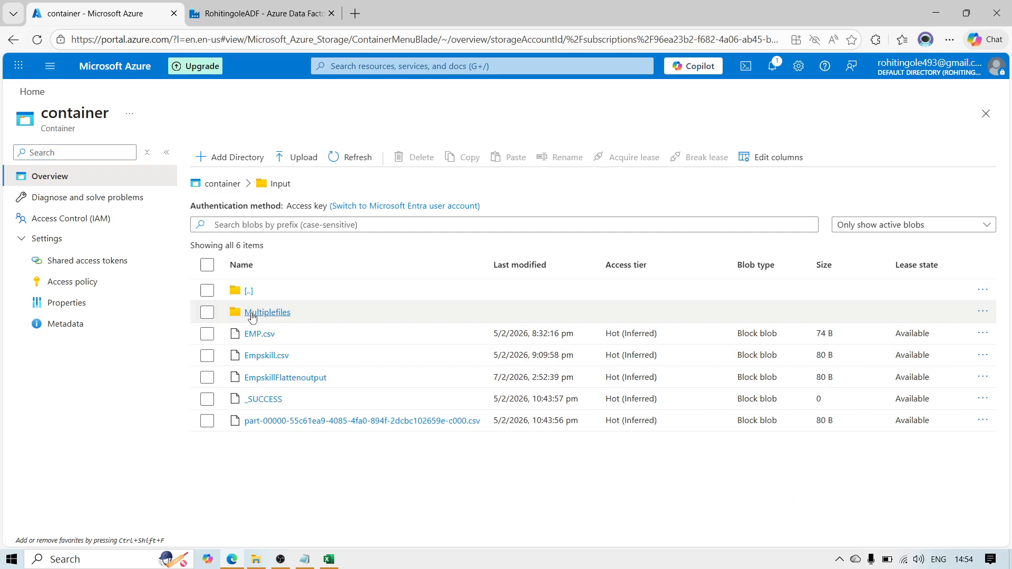
{"action": "left_click", "coordinate": [287, 380]}
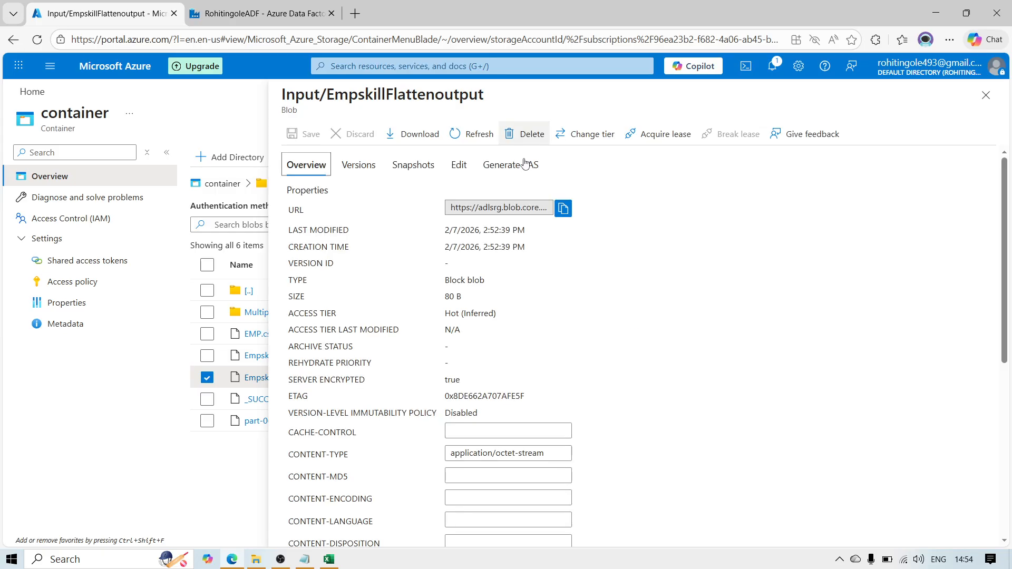
{"action": "left_click", "coordinate": [458, 166]}
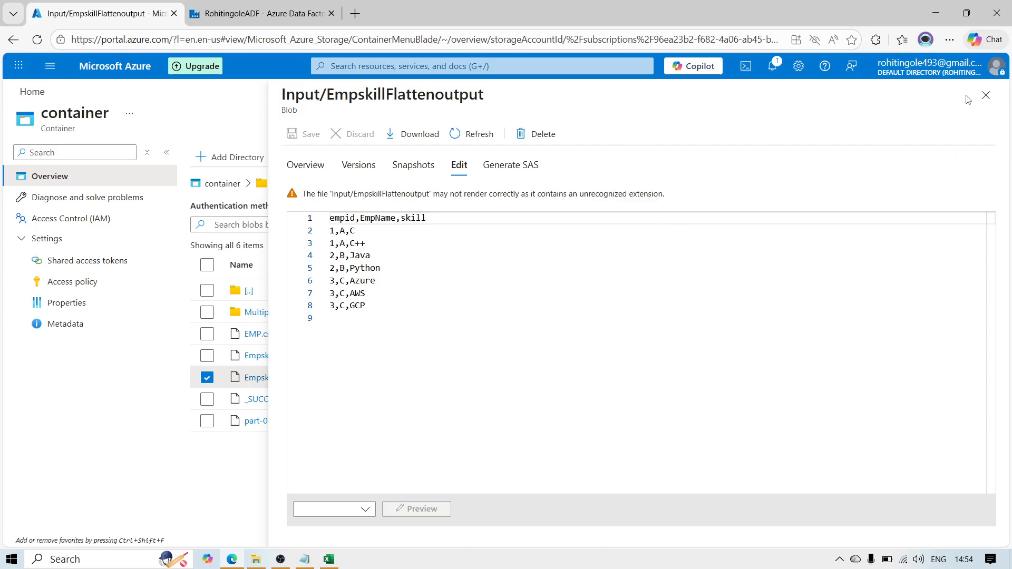
{"action": "left_click", "coordinate": [986, 95]}
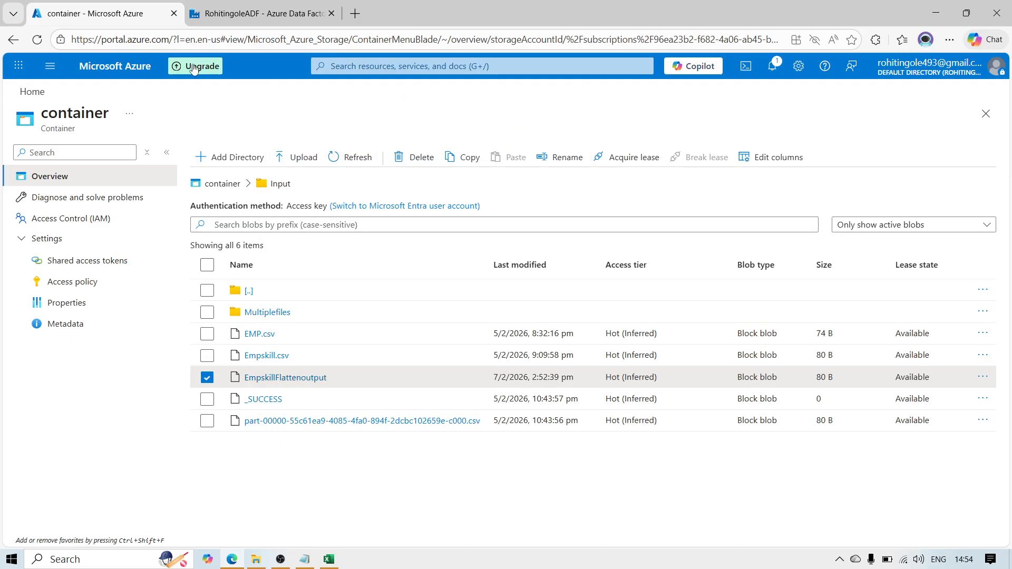
{"action": "left_click", "coordinate": [271, 14]}
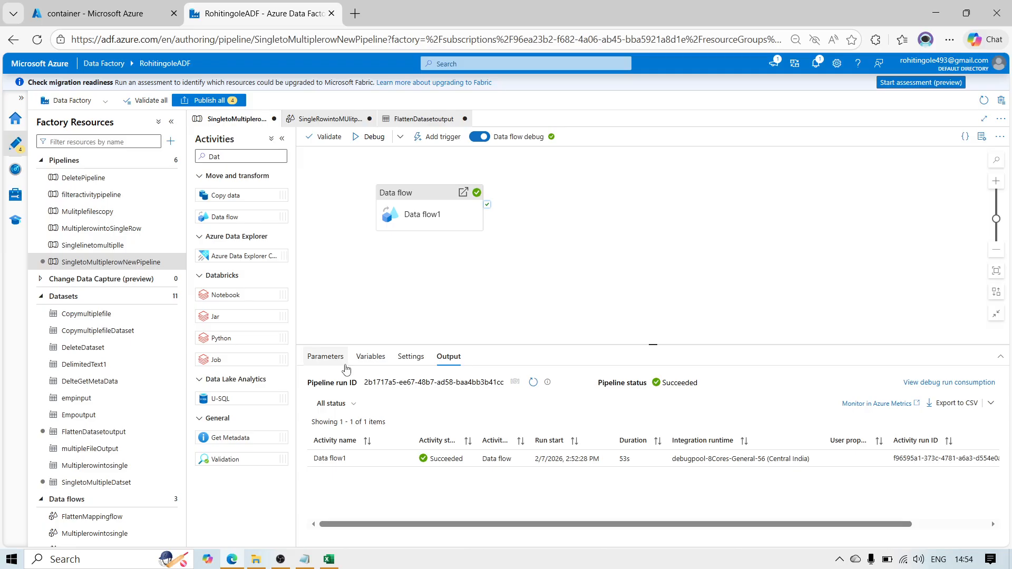
{"action": "mouse_move", "coordinate": [282, 560]}
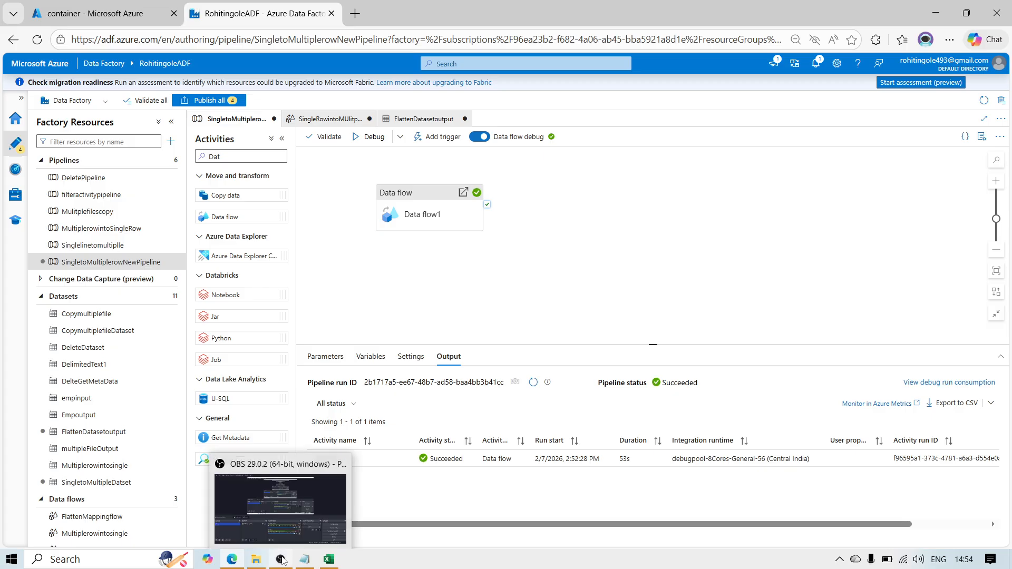